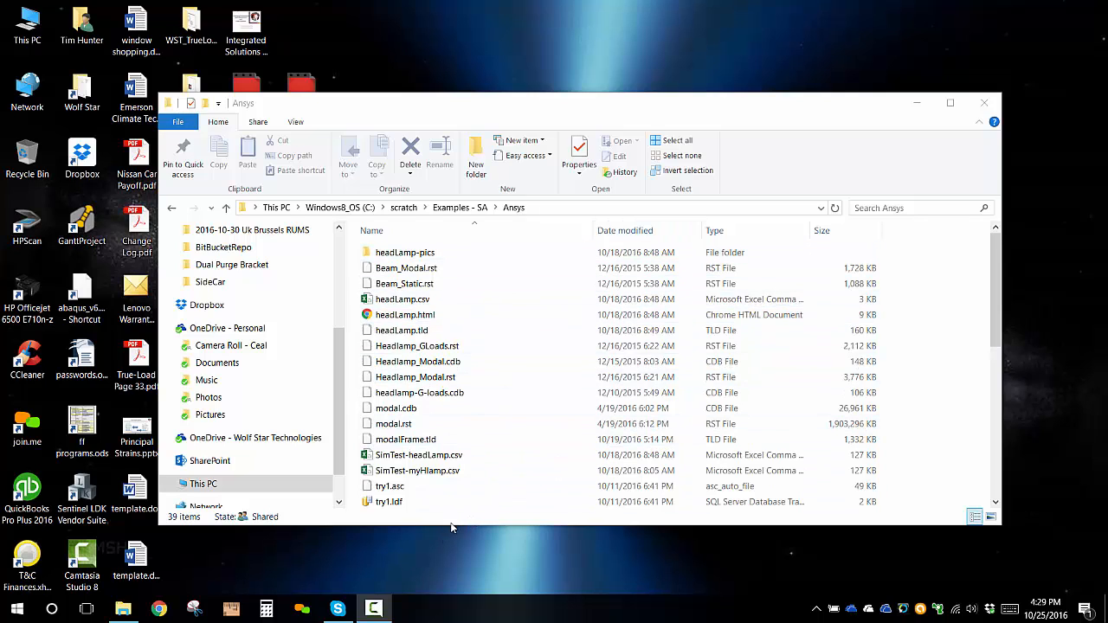
- Launch True-Tools from the Ansys folder with the command trueLoad and maximize its window
{"action": "left_click", "coordinate": [572, 206]}
{"action": "type", "text": "tr"}
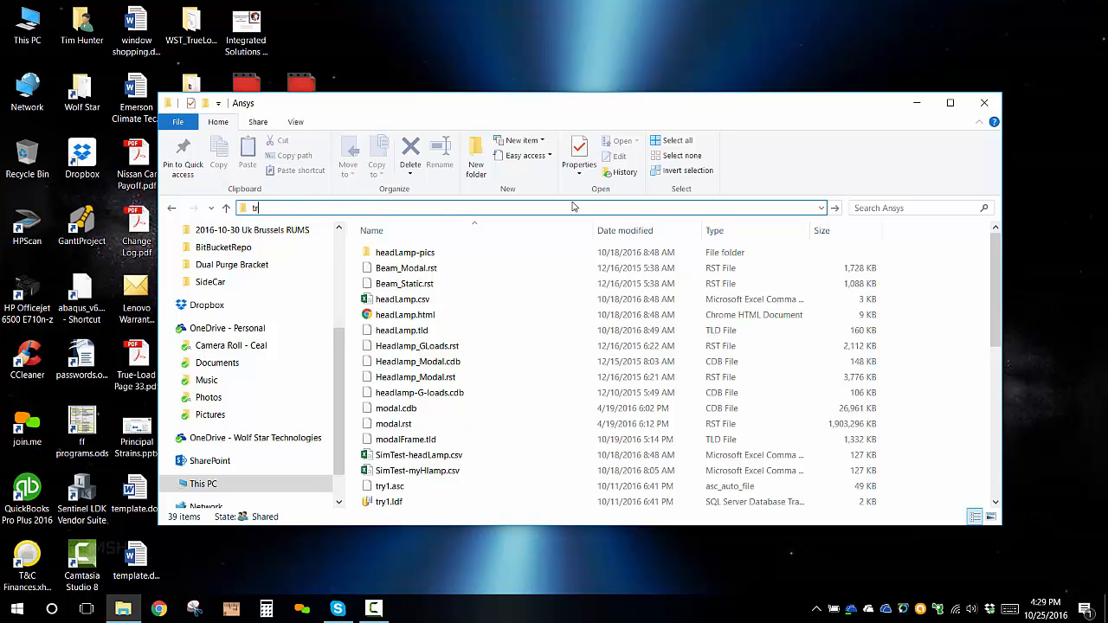
{"action": "type", "text": "ueLOa"}
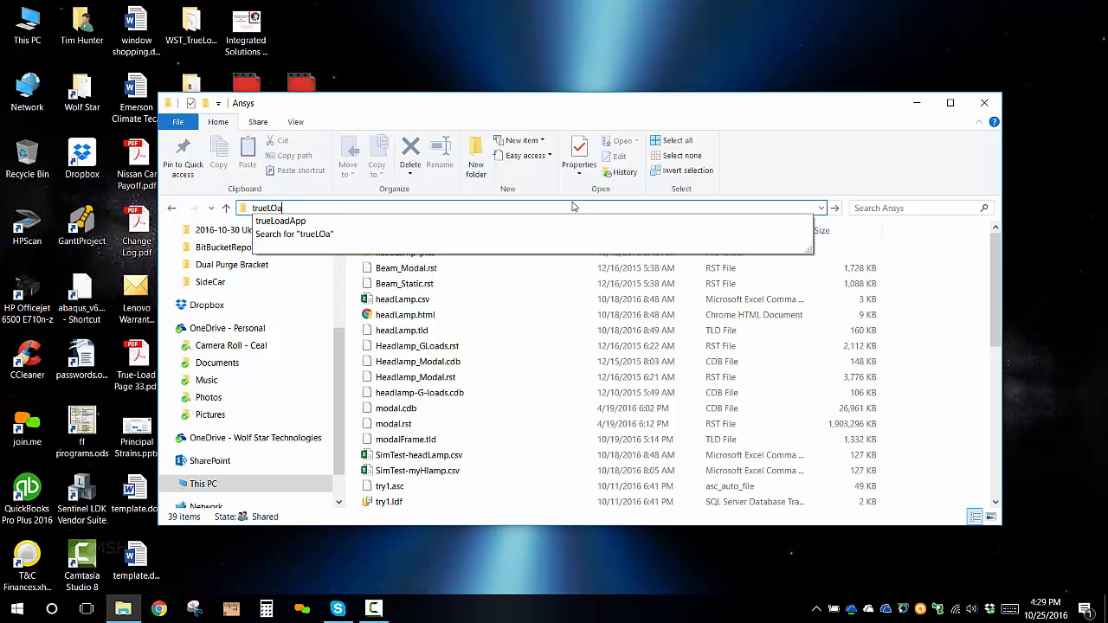
{"action": "key", "text": "BackSpace"}
{"action": "key", "text": "BackSpace"}
{"action": "type", "text": "oad"}
{"action": "key", "text": "Return"}
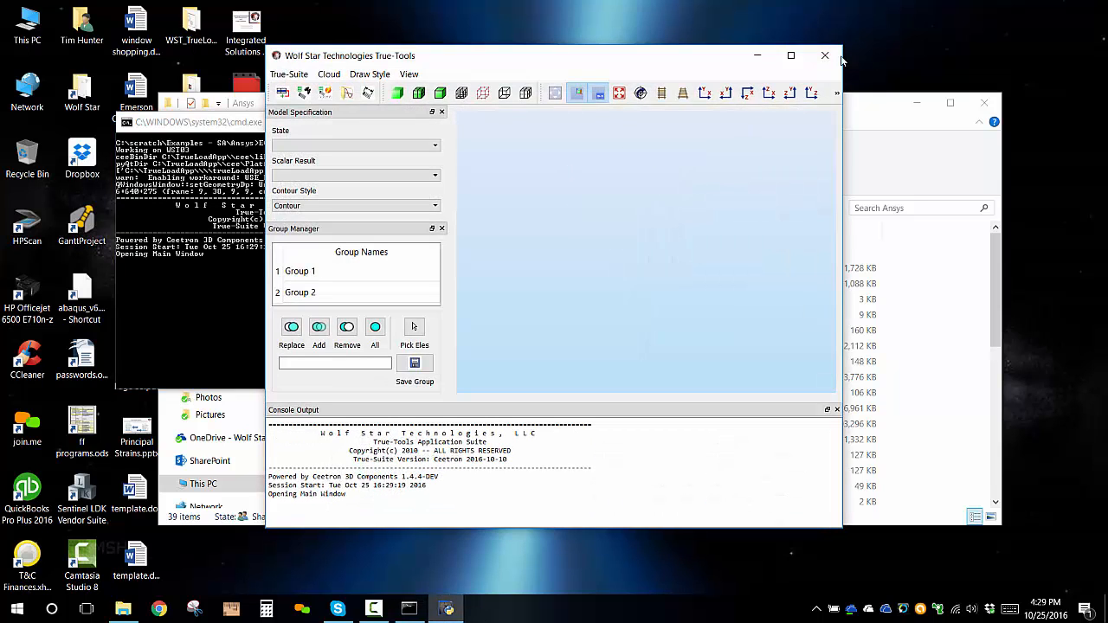
{"action": "left_click", "coordinate": [794, 55]}
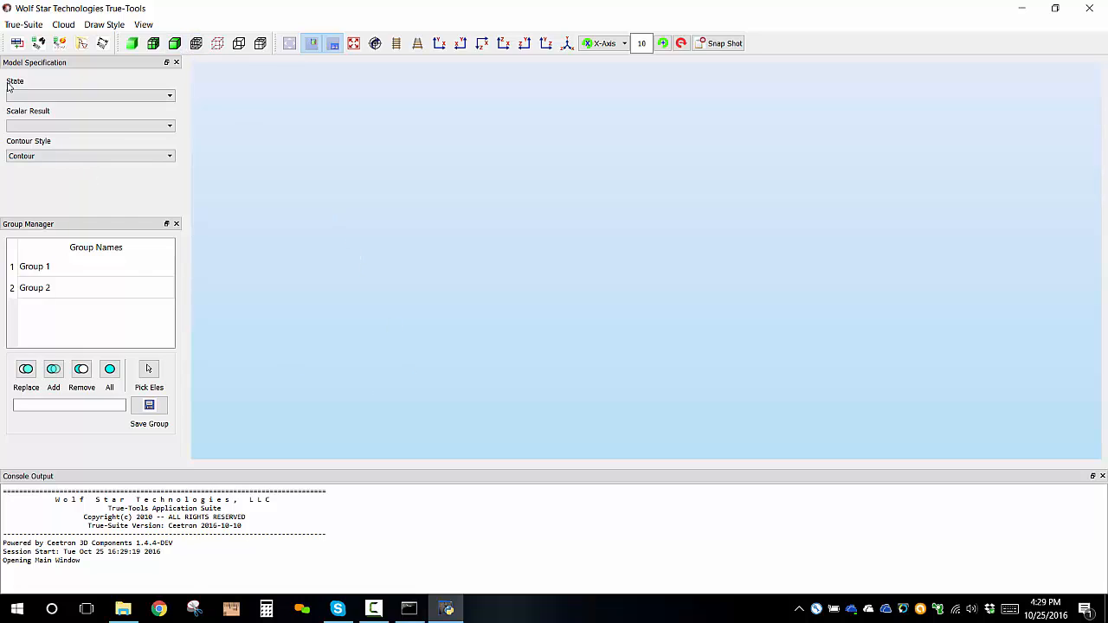
- Open the True-Load/Post-Test tool and place its dialog over the model view
{"action": "left_click", "coordinate": [59, 47]}
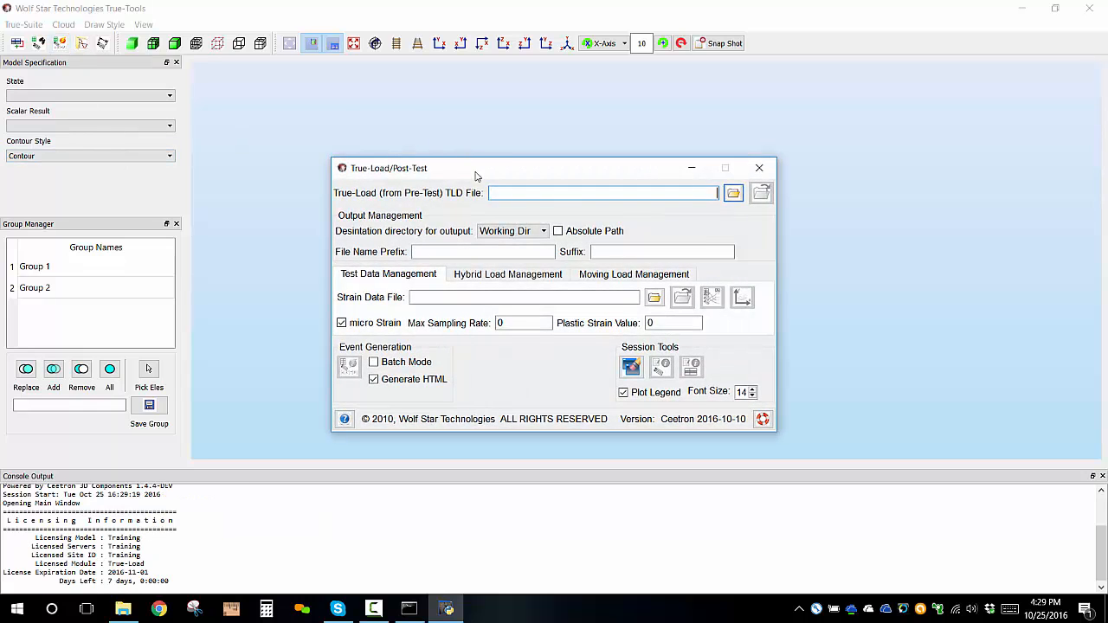
{"action": "left_click_drag", "start_coordinate": [468, 180], "coordinate": [504, 146]}
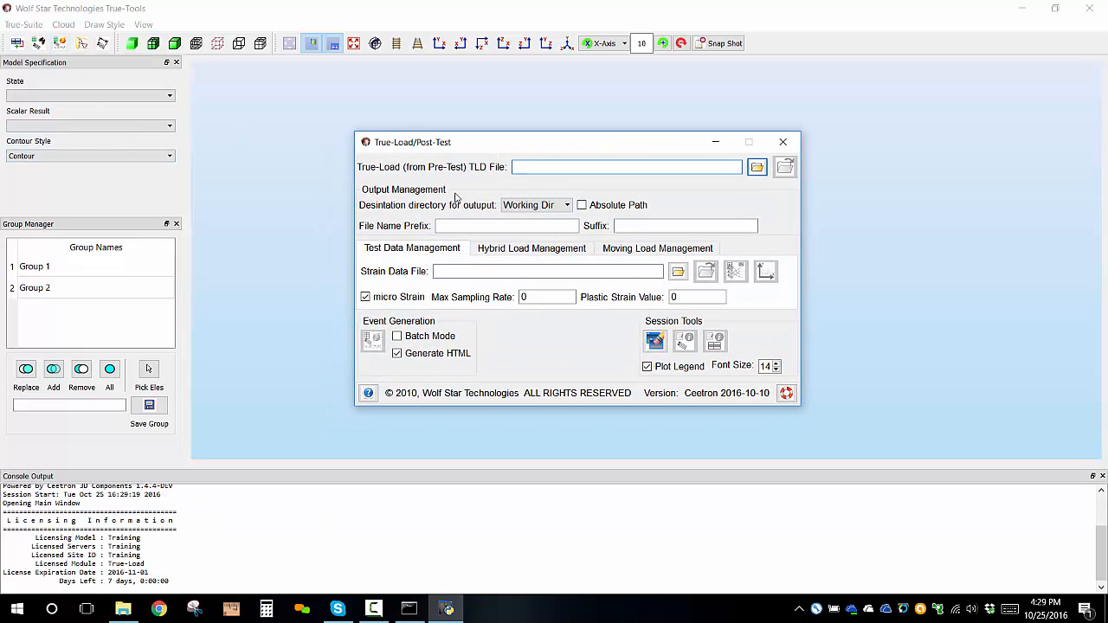
{"action": "left_click_drag", "start_coordinate": [580, 142], "coordinate": [548, 140]}
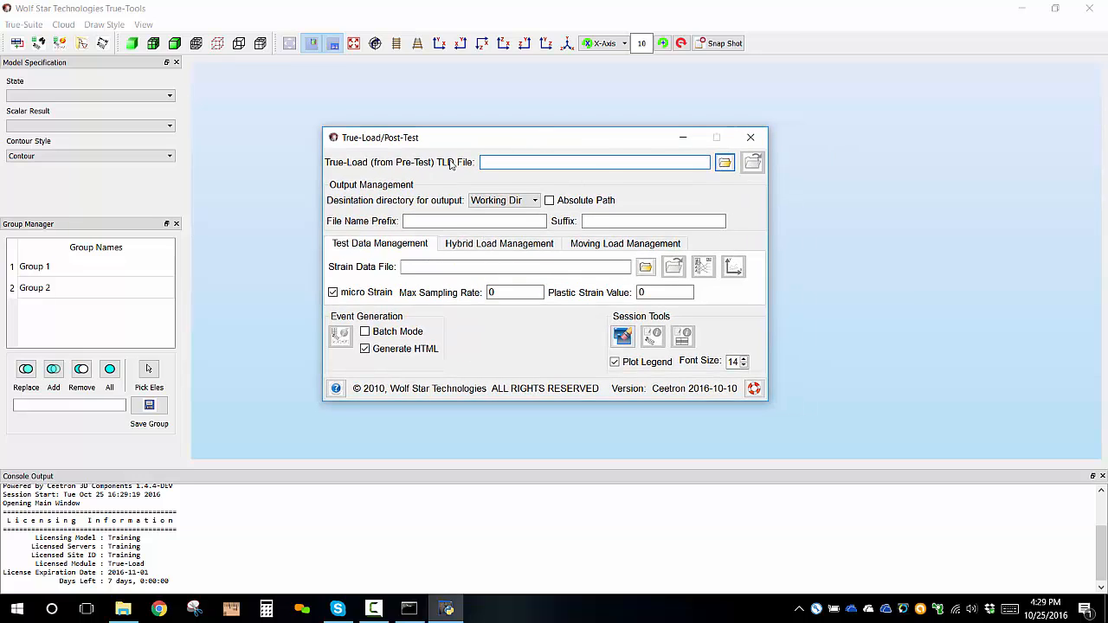
- Load the pre-test file headLamp.tld from the Ansys folder and arrange the Post-Test dialog beside the headlamp model
{"action": "left_click", "coordinate": [725, 163]}
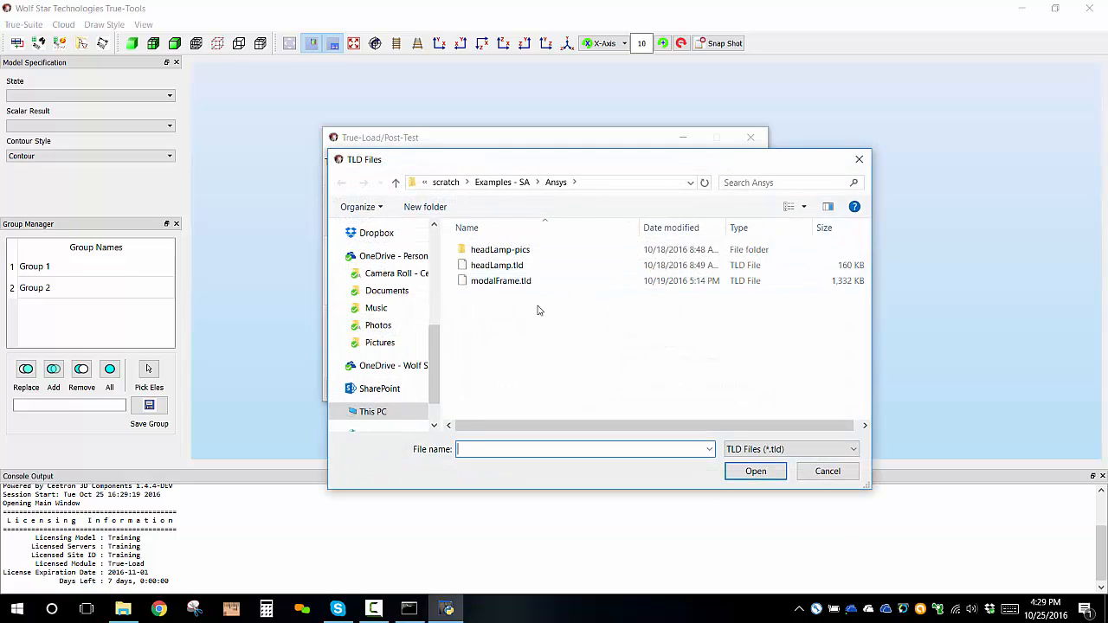
{"action": "left_click", "coordinate": [520, 265]}
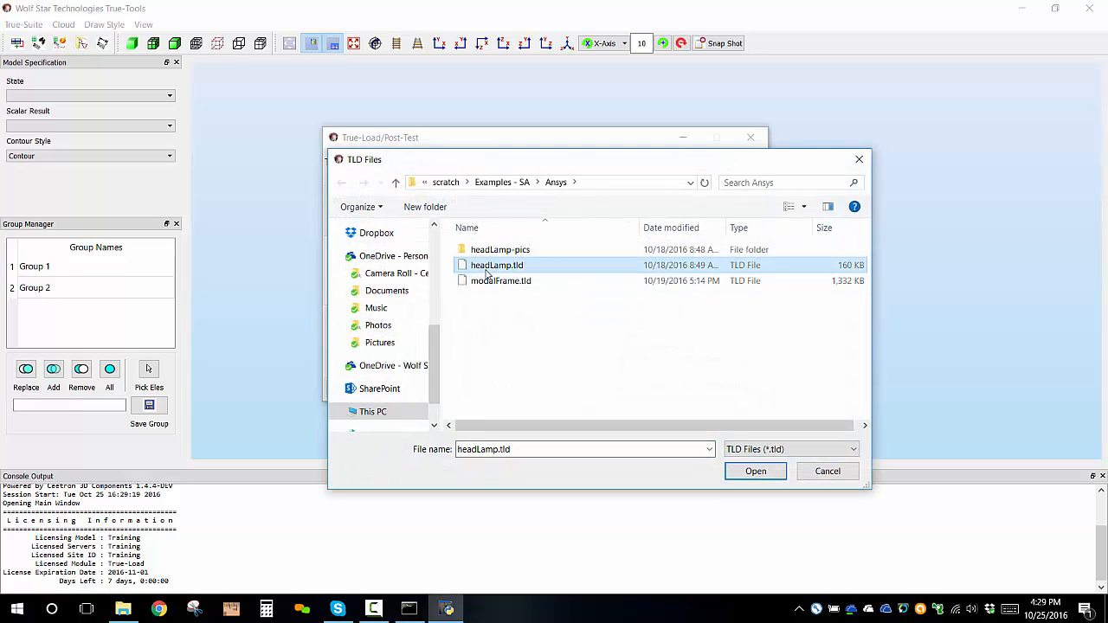
{"action": "left_click", "coordinate": [752, 475]}
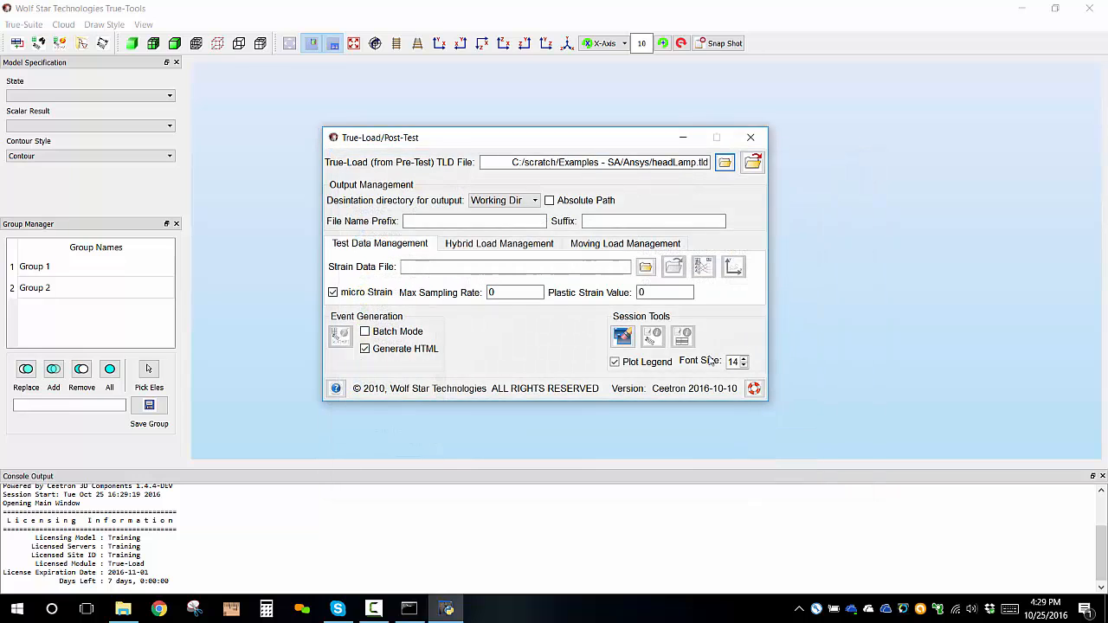
{"action": "left_click", "coordinate": [753, 163]}
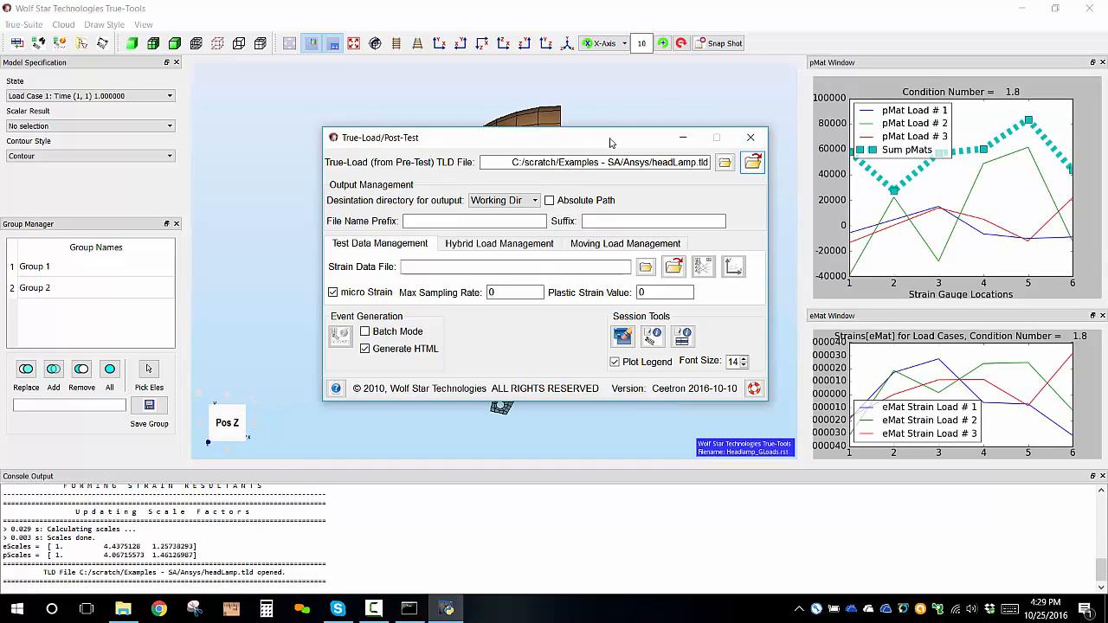
{"action": "left_click_drag", "start_coordinate": [610, 141], "coordinate": [896, 149]}
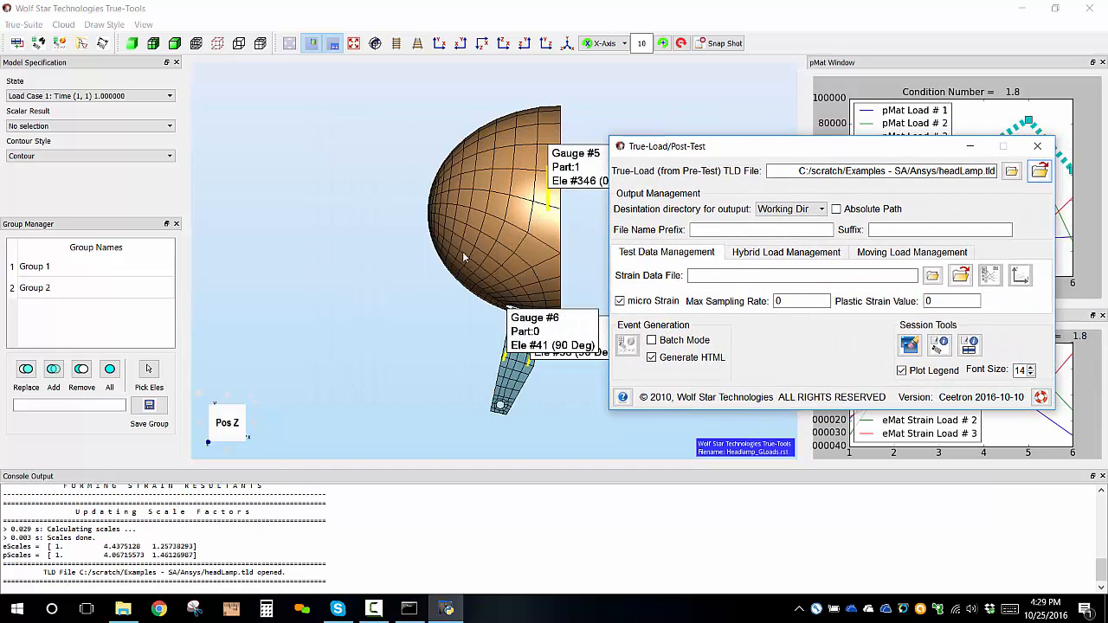
{"action": "left_click_drag", "start_coordinate": [463, 238], "coordinate": [499, 252]}
{"action": "left_click_drag", "start_coordinate": [839, 150], "coordinate": [830, 128]}
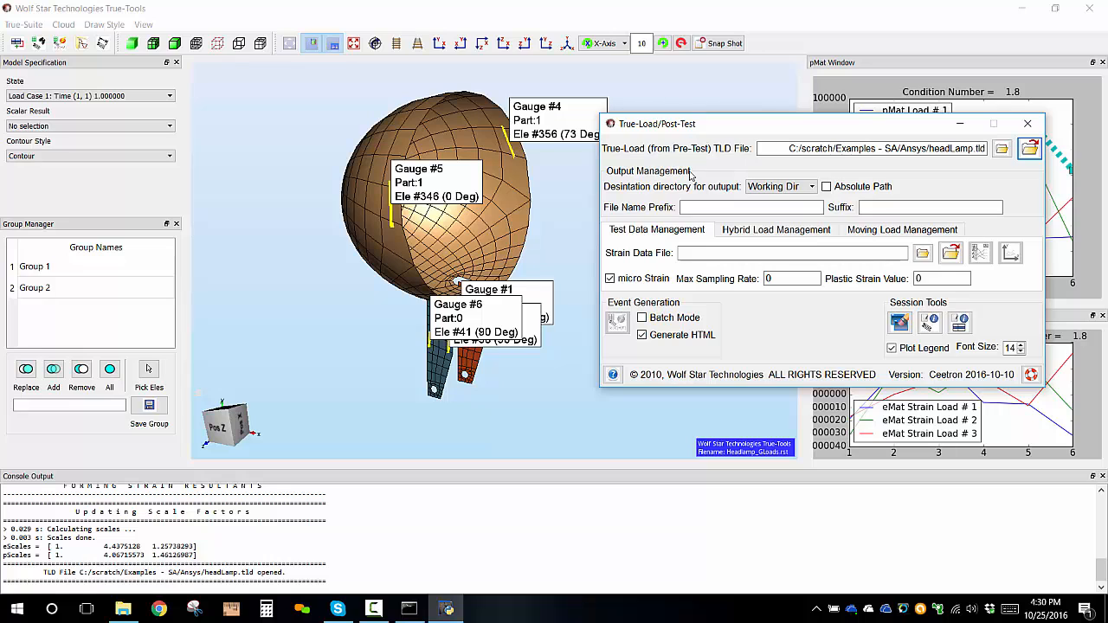
{"action": "left_click_drag", "start_coordinate": [700, 130], "coordinate": [709, 140]}
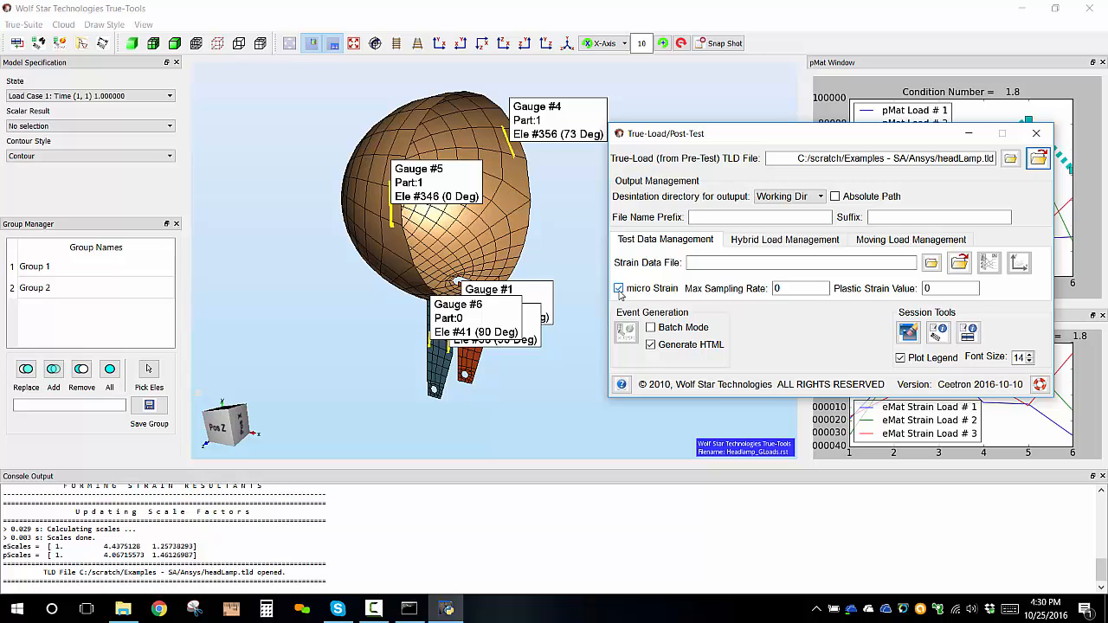
- Turn off micro strain and load the strain data from the CSV file SimTest-headLamp.csv
{"action": "left_click", "coordinate": [619, 289]}
{"action": "left_click", "coordinate": [931, 264]}
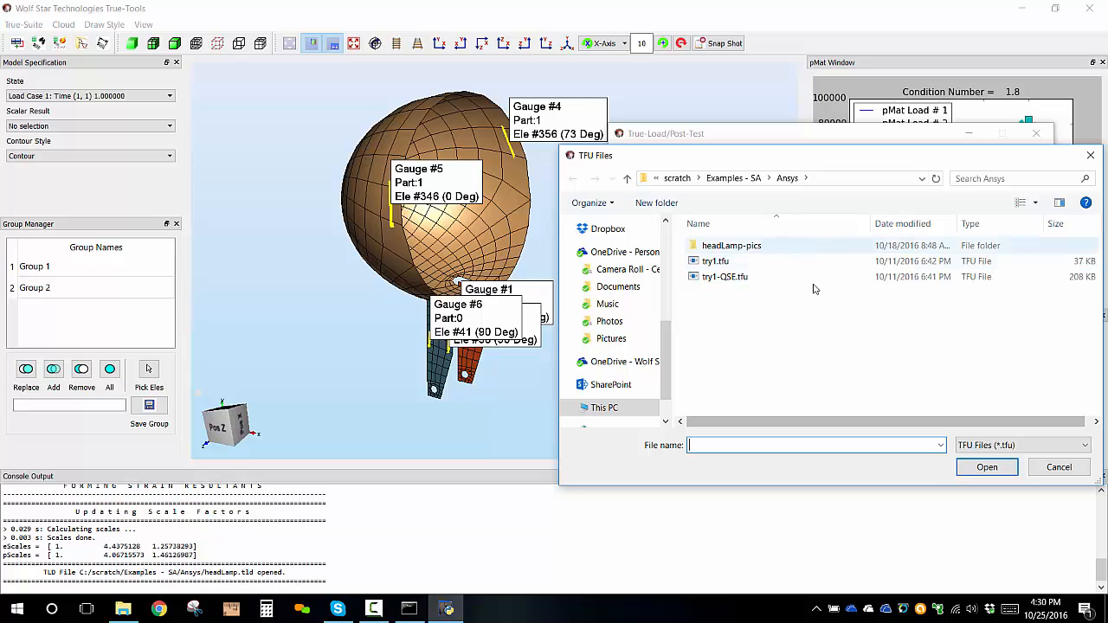
{"action": "left_click", "coordinate": [982, 447]}
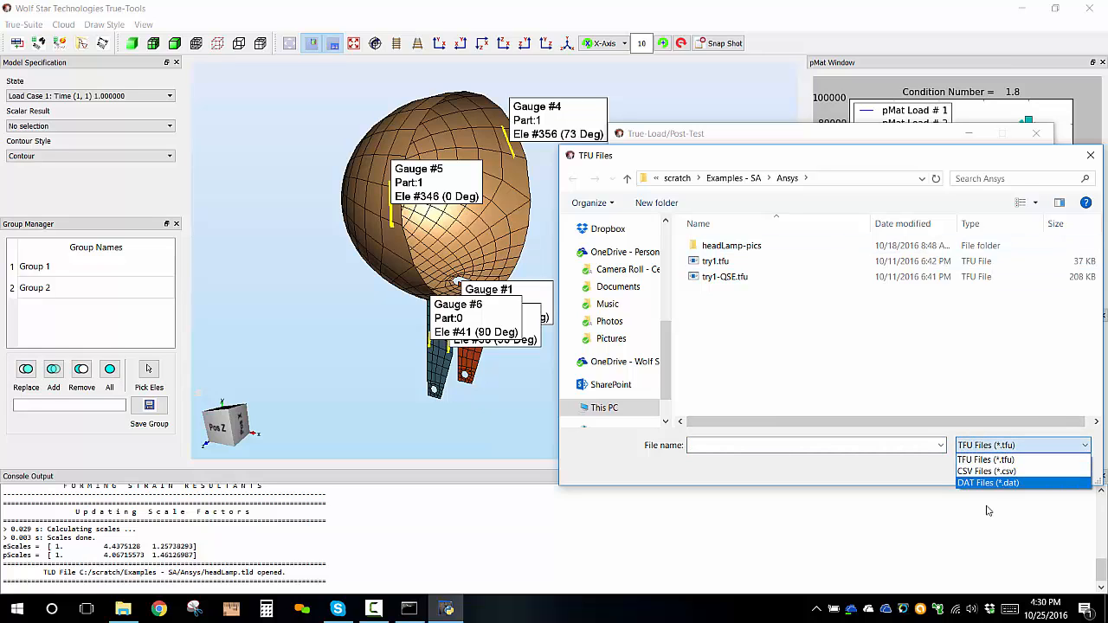
{"action": "left_click", "coordinate": [986, 472]}
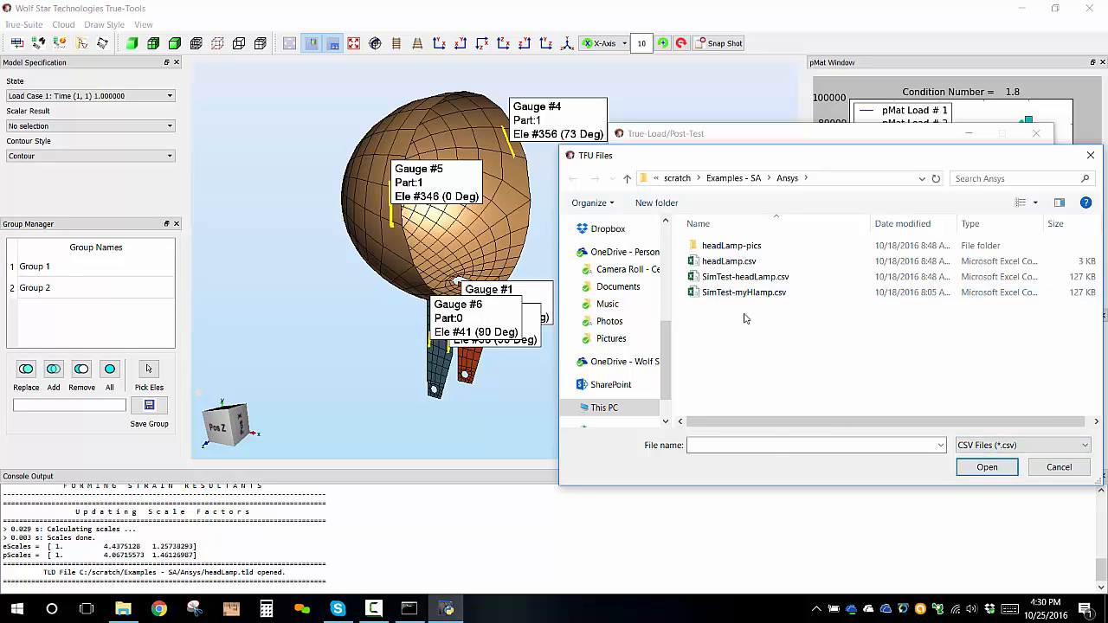
{"action": "left_click", "coordinate": [757, 278]}
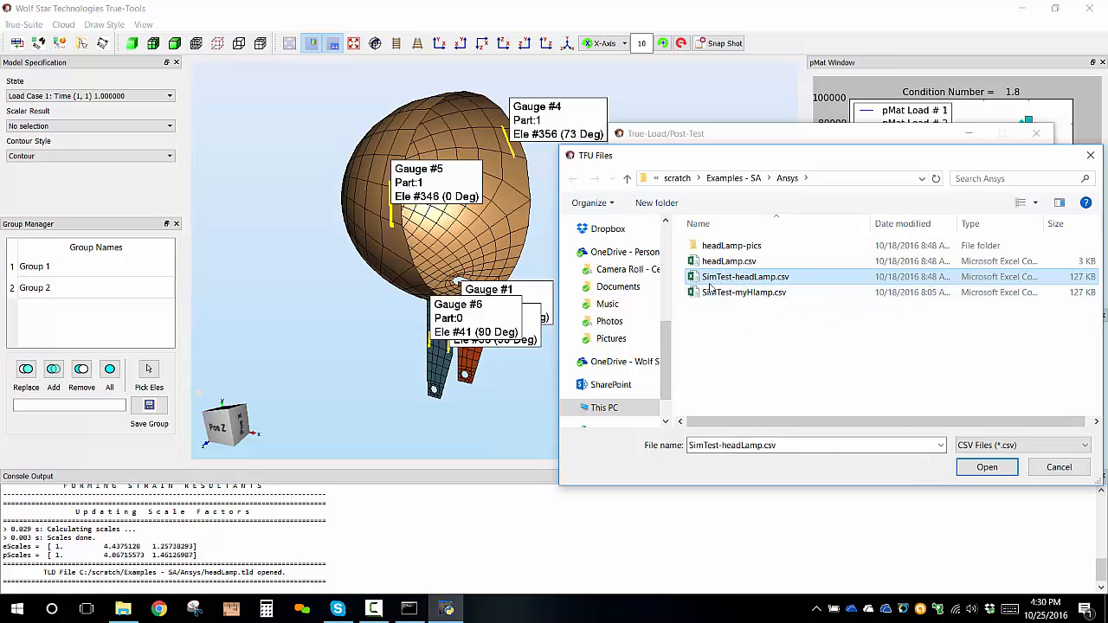
{"action": "left_click", "coordinate": [986, 470]}
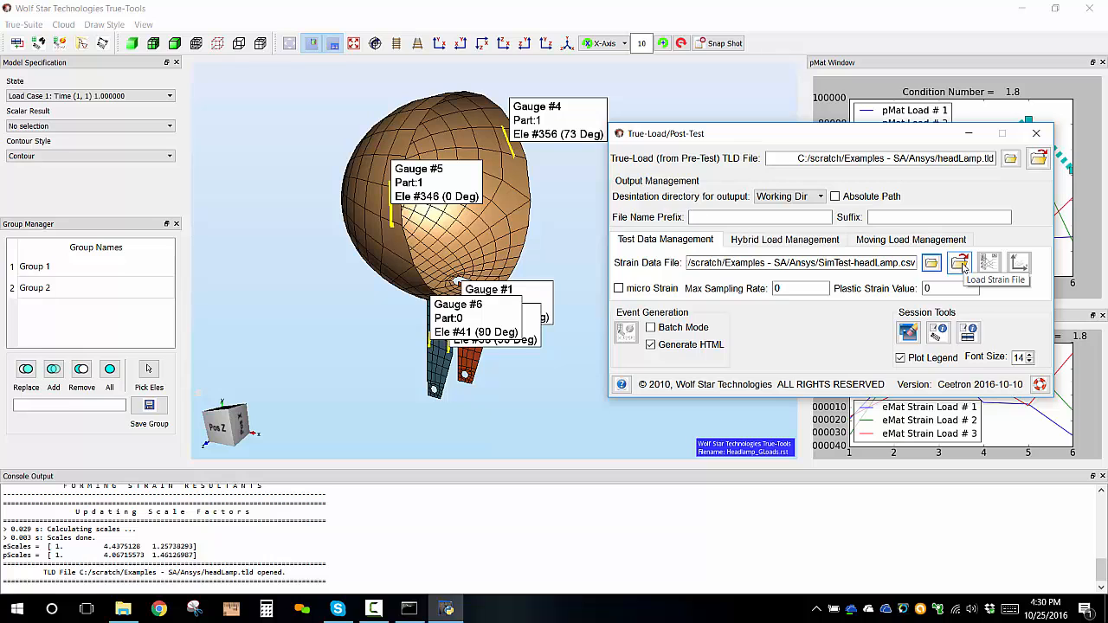
{"action": "left_click", "coordinate": [960, 264]}
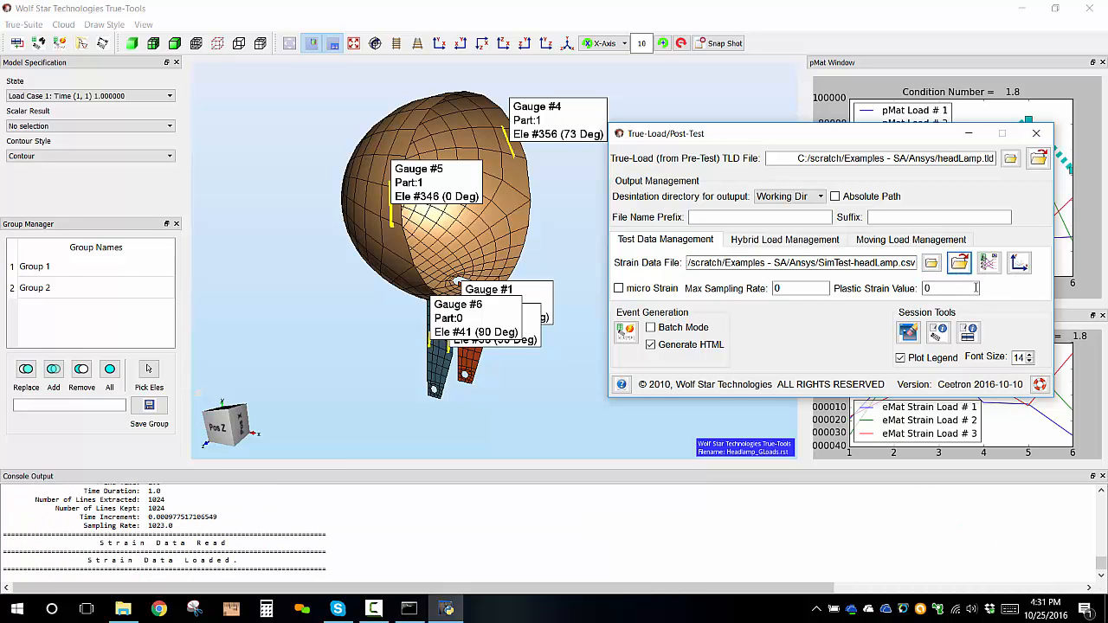
- Plot the loaded strain data to review all gauge channels, close the plot and dismiss the CCleaner alert
{"action": "left_click_drag", "start_coordinate": [869, 132], "coordinate": [753, 157]}
{"action": "left_click", "coordinate": [903, 288]}
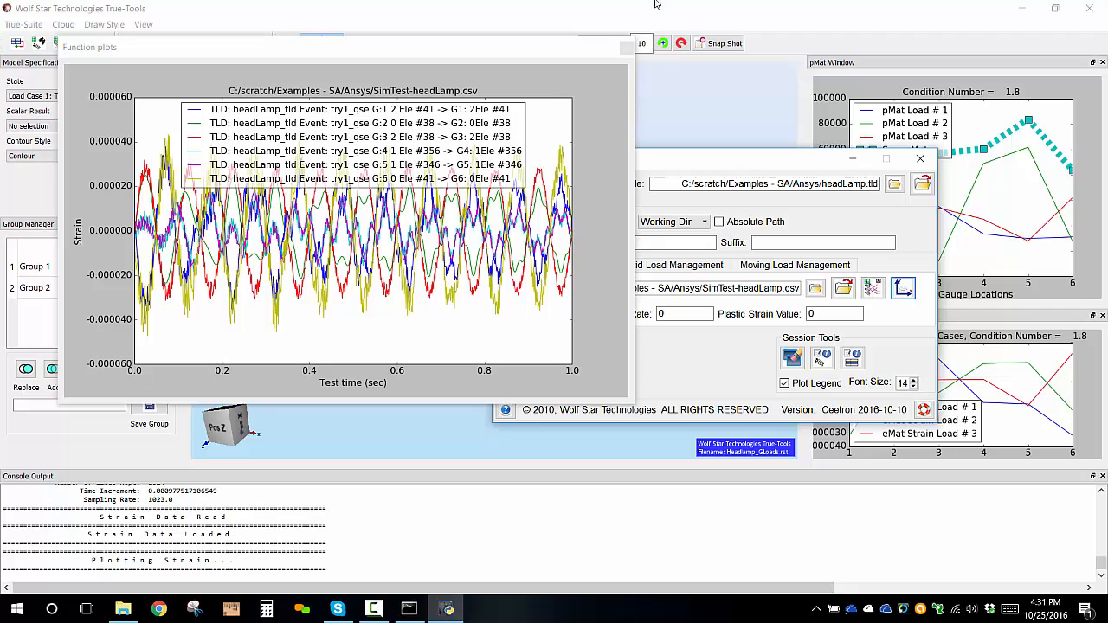
{"action": "left_click", "coordinate": [626, 47]}
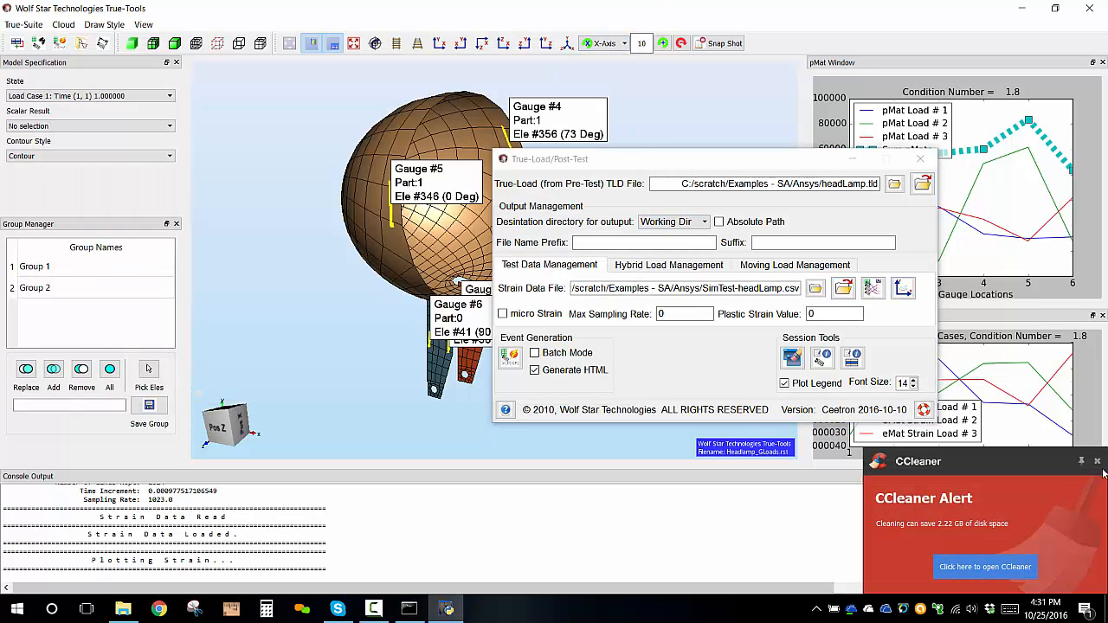
{"action": "left_click", "coordinate": [1097, 464]}
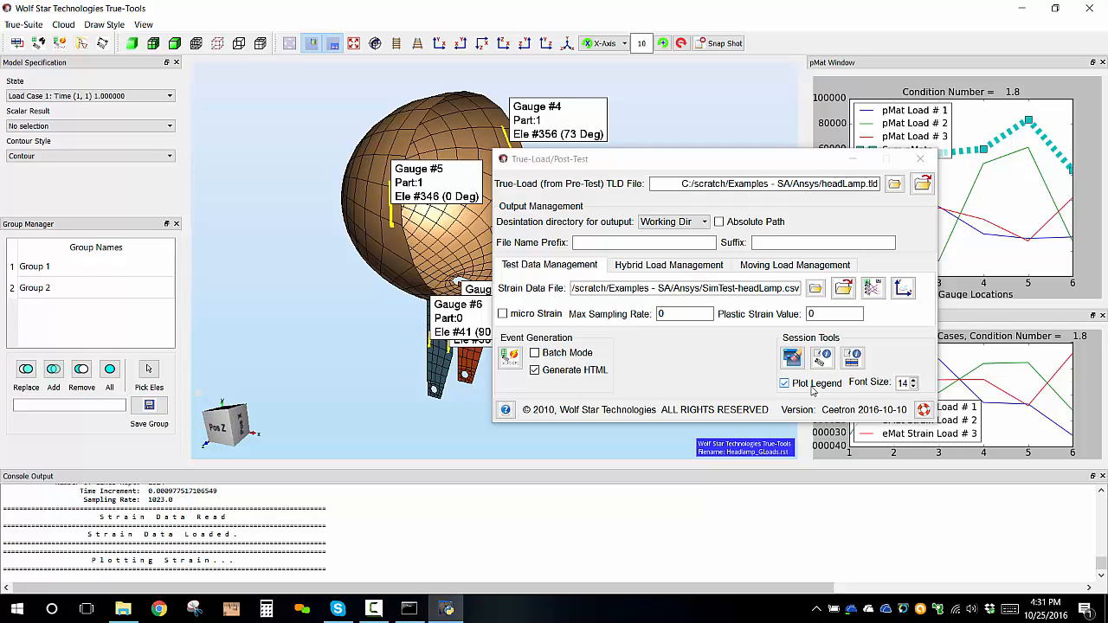
- Open the channel mapping and examine the test strain channel options for FEA gauges G1 and G2
{"action": "left_click", "coordinate": [874, 291]}
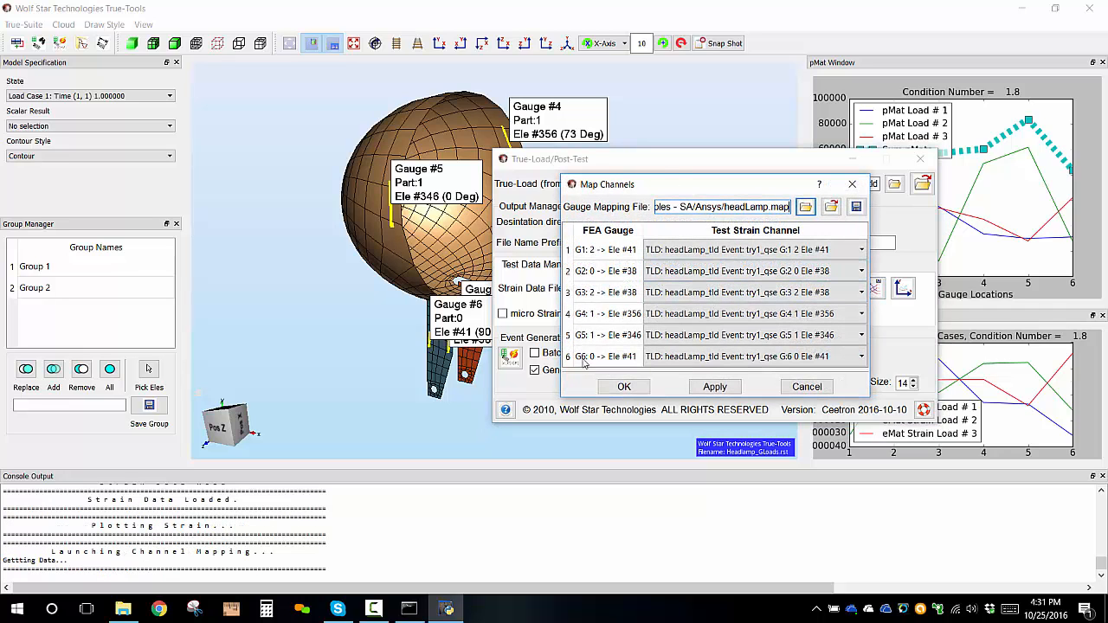
{"action": "left_click", "coordinate": [743, 250]}
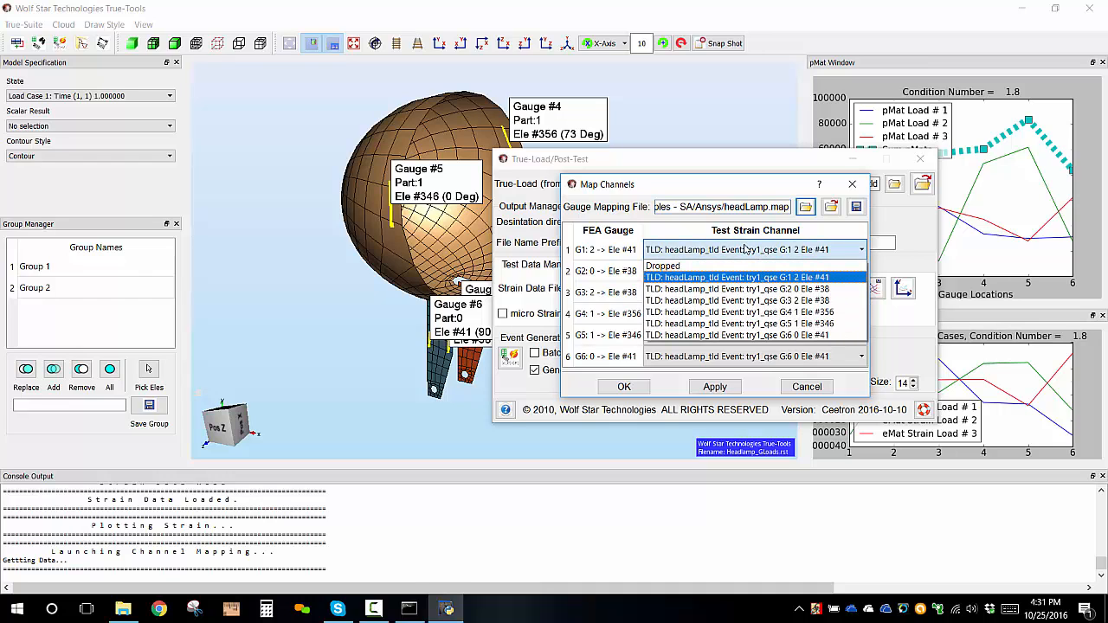
{"action": "left_click", "coordinate": [746, 249]}
{"action": "left_click", "coordinate": [775, 271]}
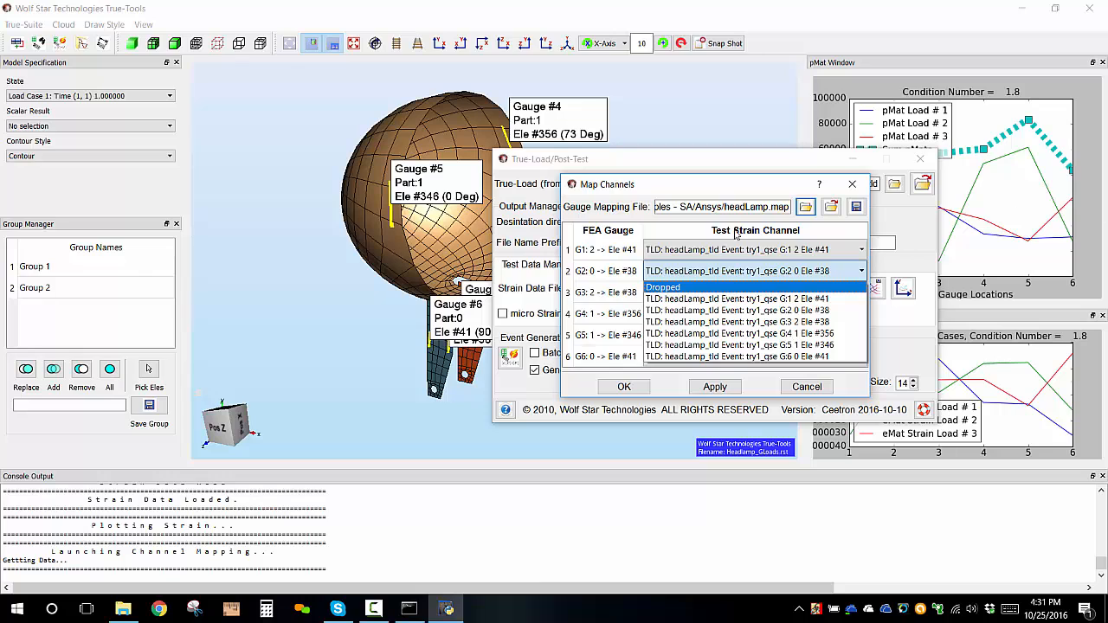
{"action": "left_click", "coordinate": [746, 185]}
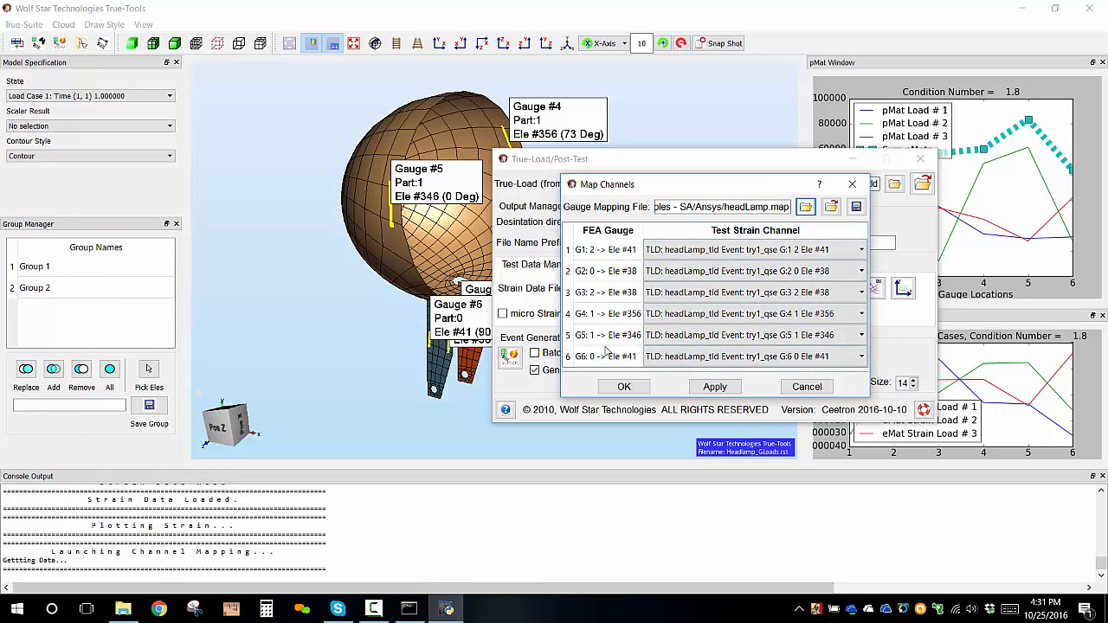
- Try setting FEA gauge G3's test strain channel to Dropped and cancel the channel mapping
{"action": "left_click", "coordinate": [742, 292]}
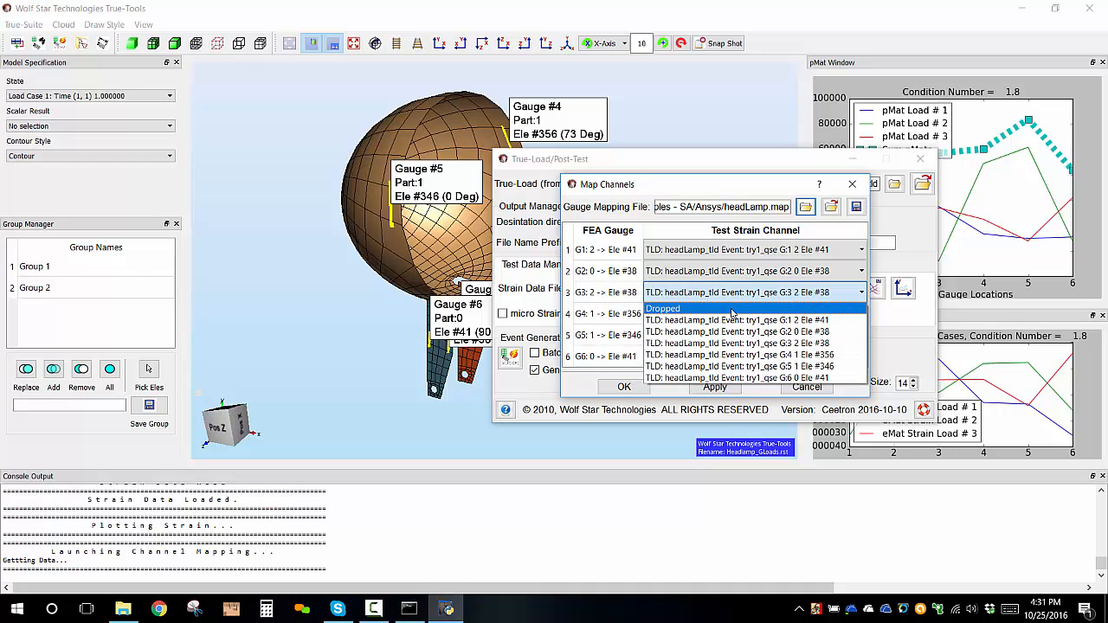
{"action": "left_click", "coordinate": [732, 309]}
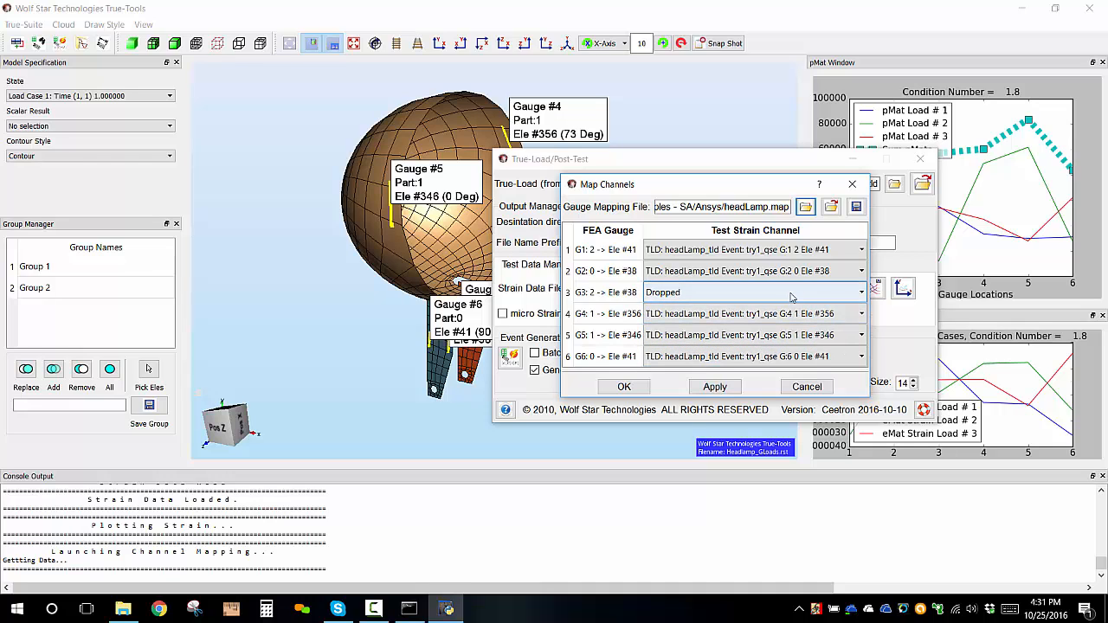
{"action": "left_click", "coordinate": [791, 295]}
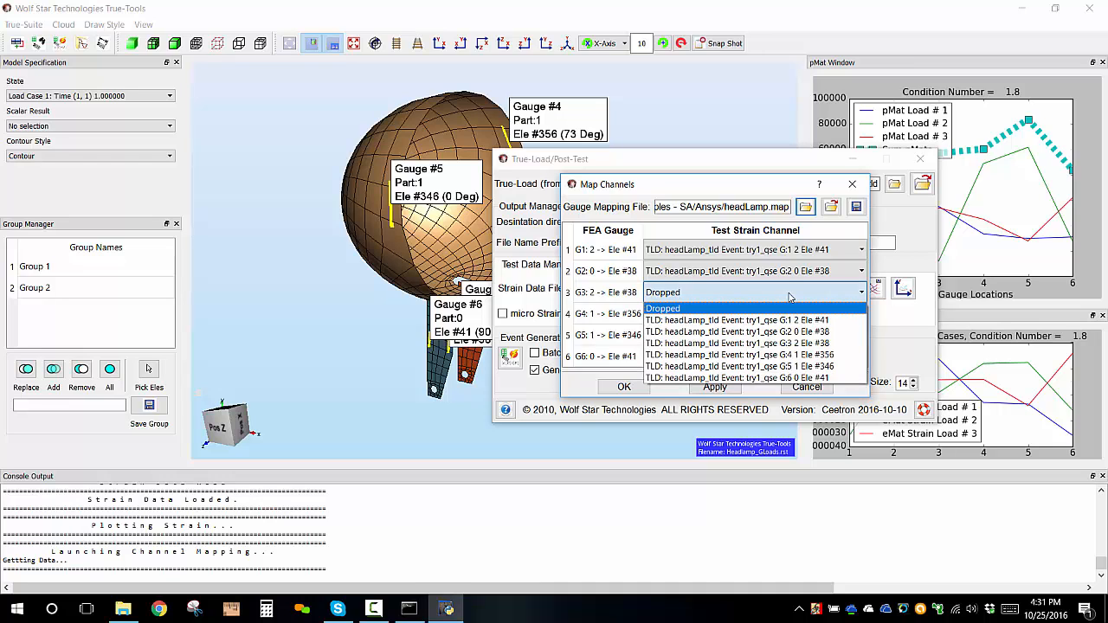
{"action": "left_click", "coordinate": [787, 293]}
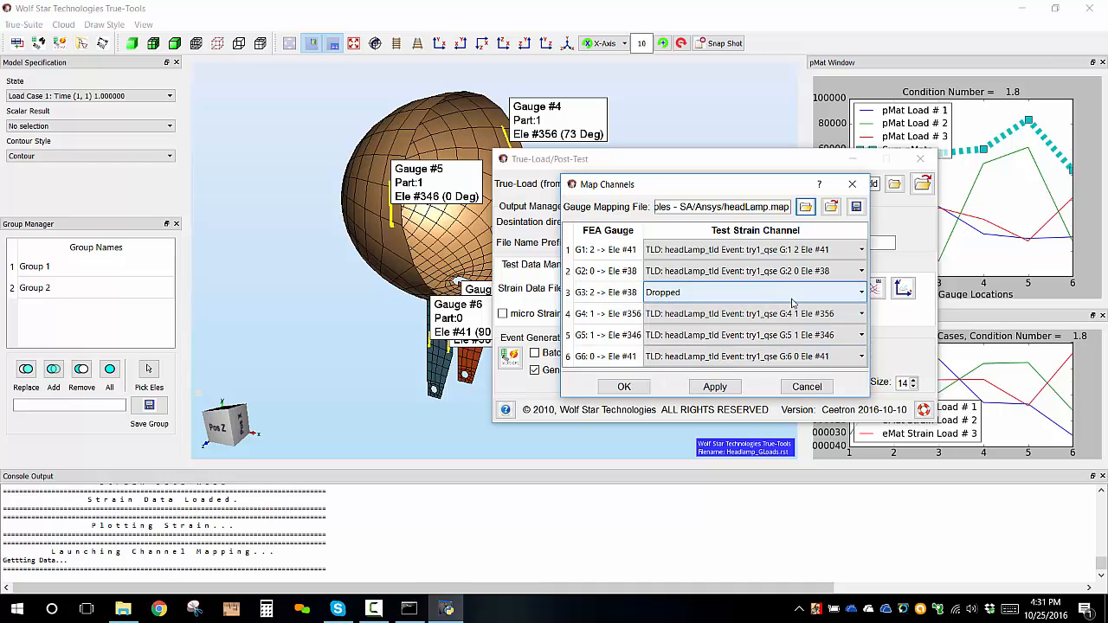
{"action": "left_click", "coordinate": [807, 387]}
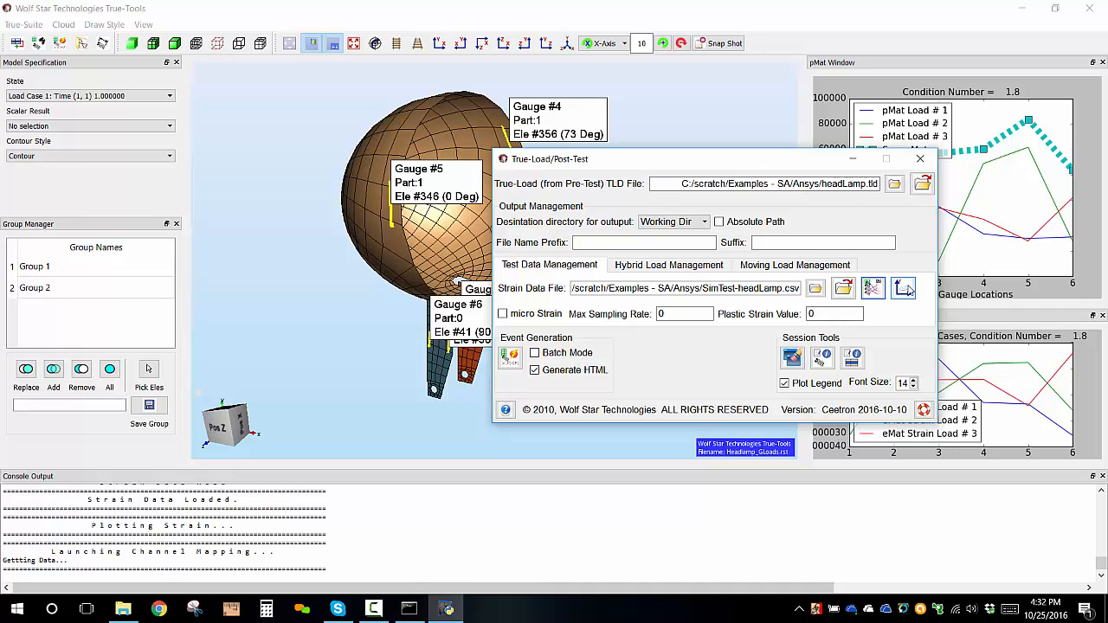
- Plot the mapped strain channels against test time again and close the plot
{"action": "left_click", "coordinate": [906, 289]}
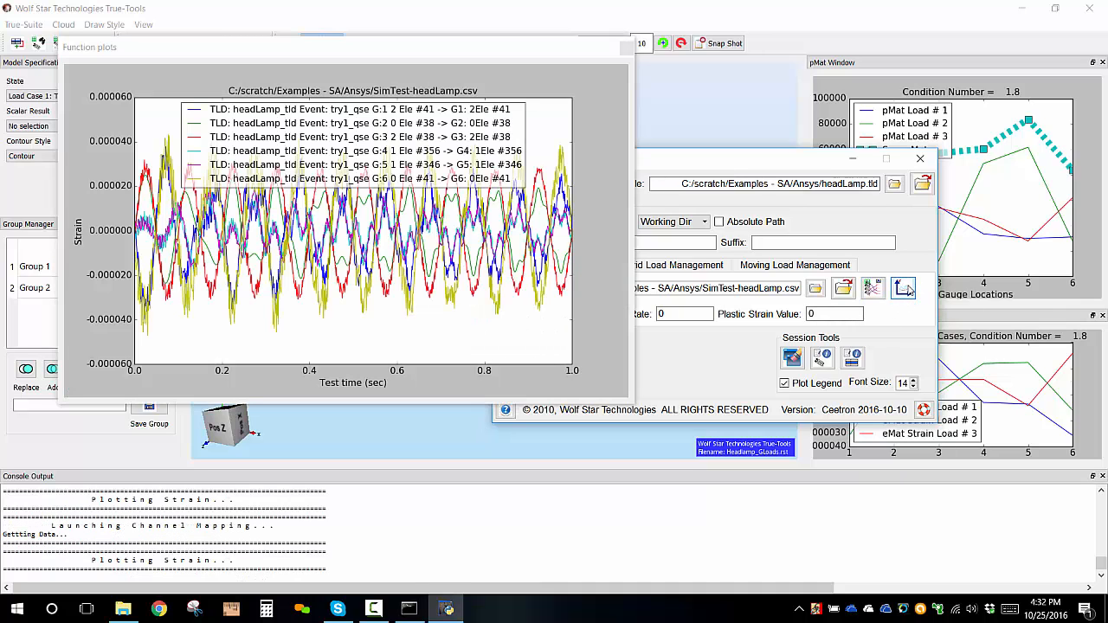
{"action": "left_click", "coordinate": [625, 47]}
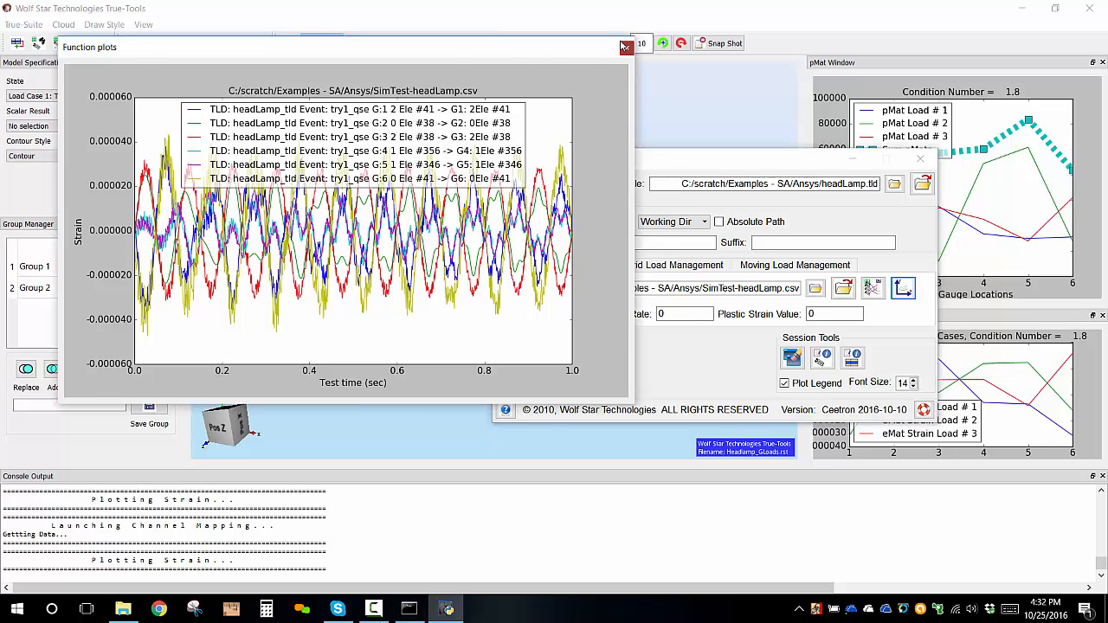
{"action": "left_click", "coordinate": [625, 47]}
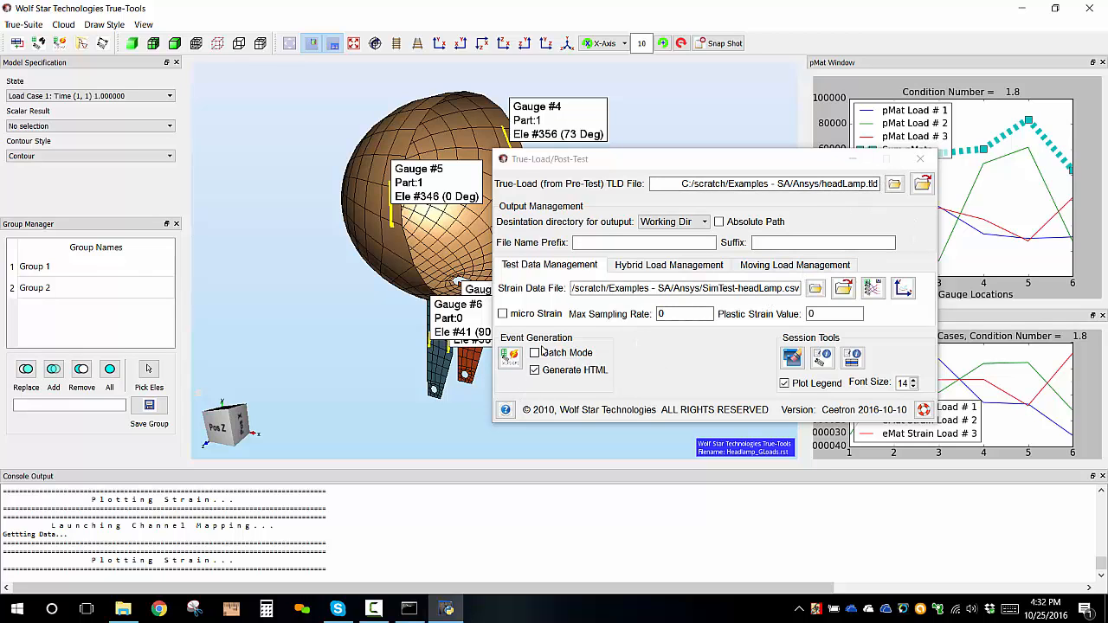
- Generate the event with its HTML report and display the report page at 100% zoom
{"action": "left_click", "coordinate": [512, 357]}
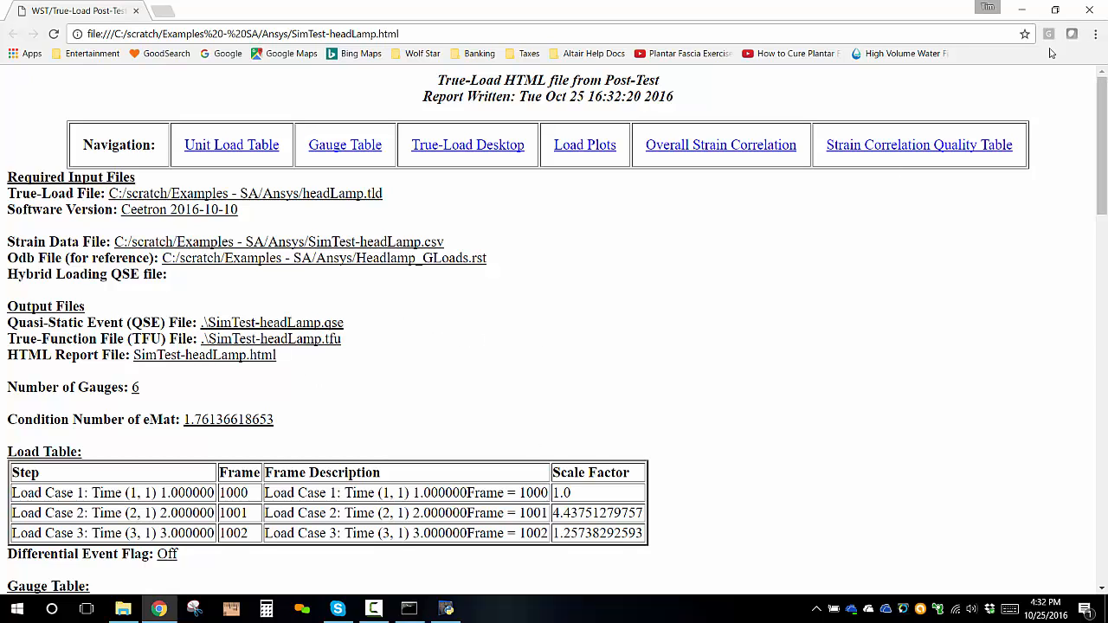
{"action": "left_click", "coordinate": [1095, 33]}
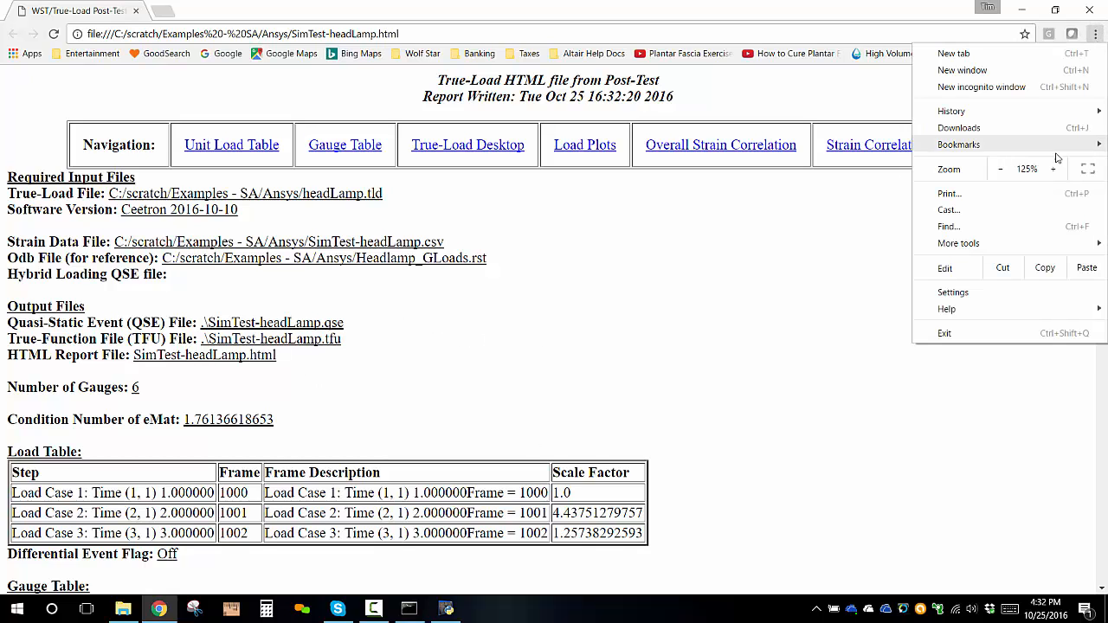
{"action": "left_click", "coordinate": [1001, 169]}
{"action": "left_click", "coordinate": [1000, 169]}
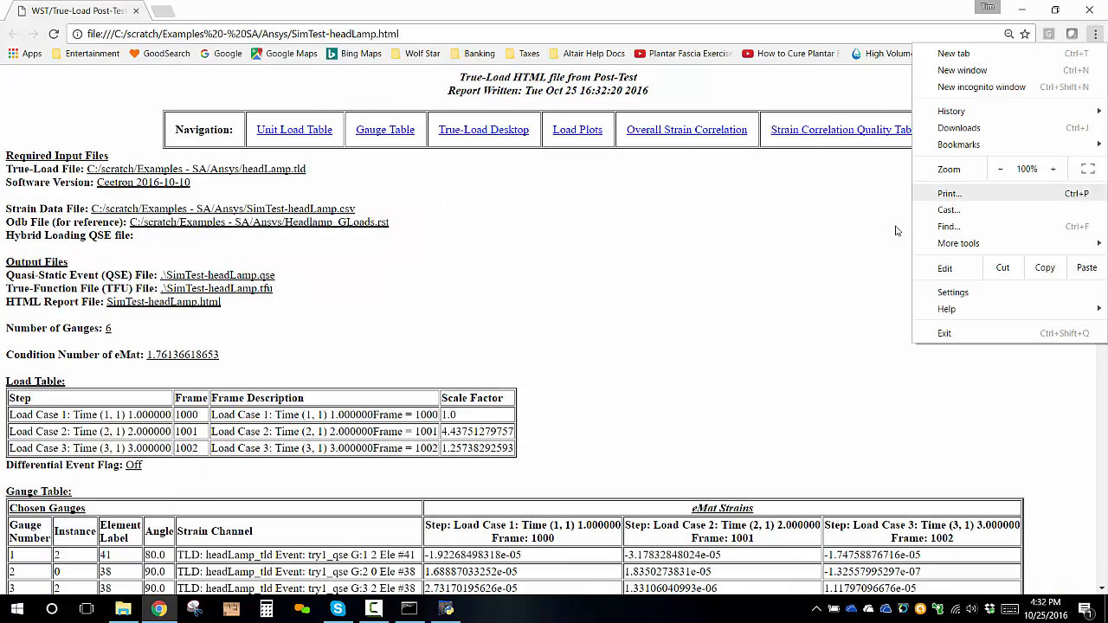
{"action": "left_click", "coordinate": [896, 231]}
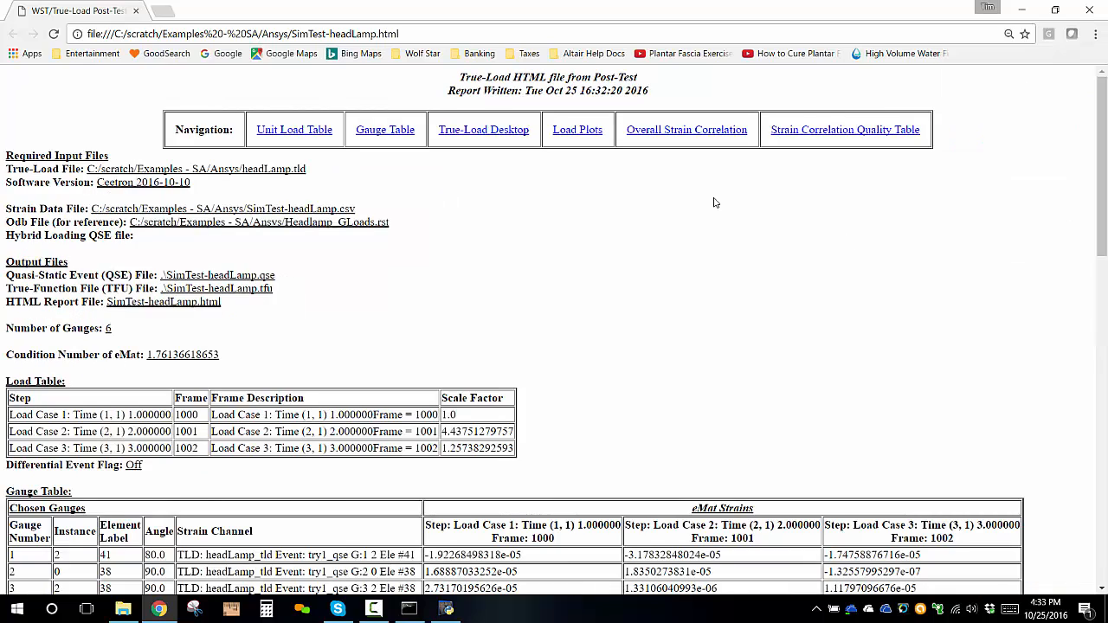
{"action": "left_click", "coordinate": [55, 35]}
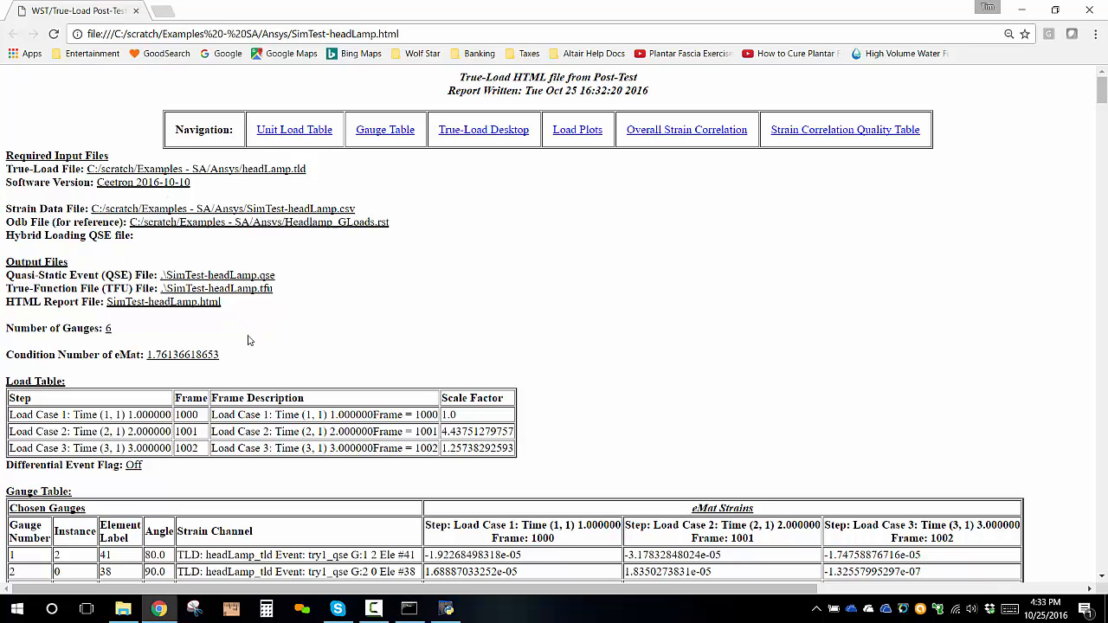
- Examine the report's input and output files, load table, and gauge table including the strain channel of each gauge
{"action": "left_click_drag", "start_coordinate": [223, 316], "coordinate": [18, 156]}
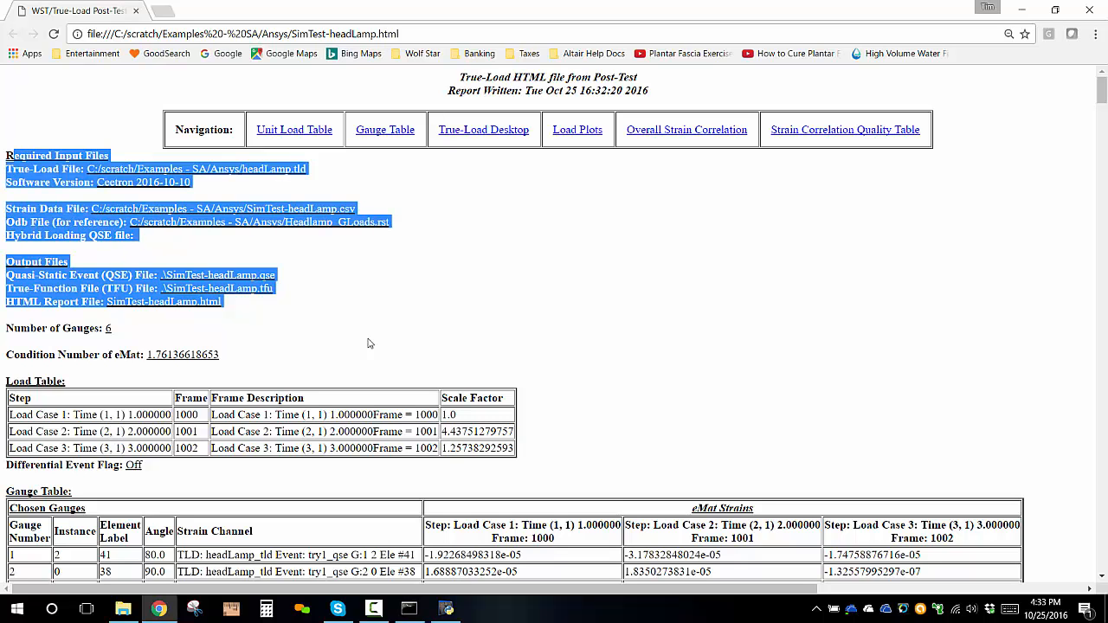
{"action": "left_click", "coordinate": [359, 309]}
{"action": "scroll", "coordinate": [445, 307], "scroll_direction": "down", "scroll_amount": 3}
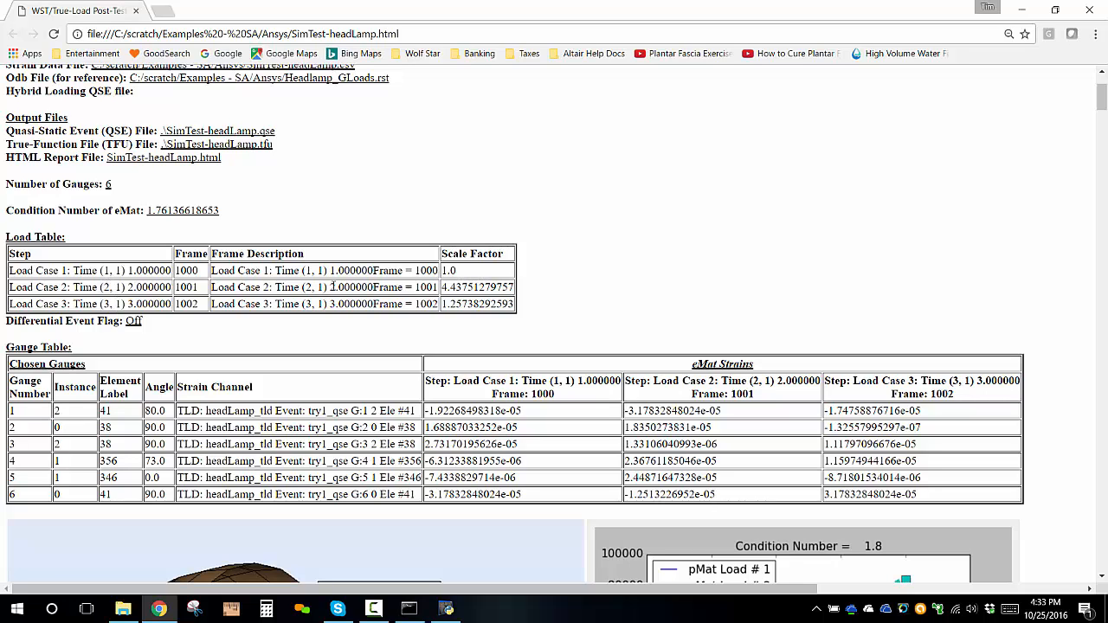
{"action": "scroll", "coordinate": [315, 273], "scroll_direction": "down", "scroll_amount": 5}
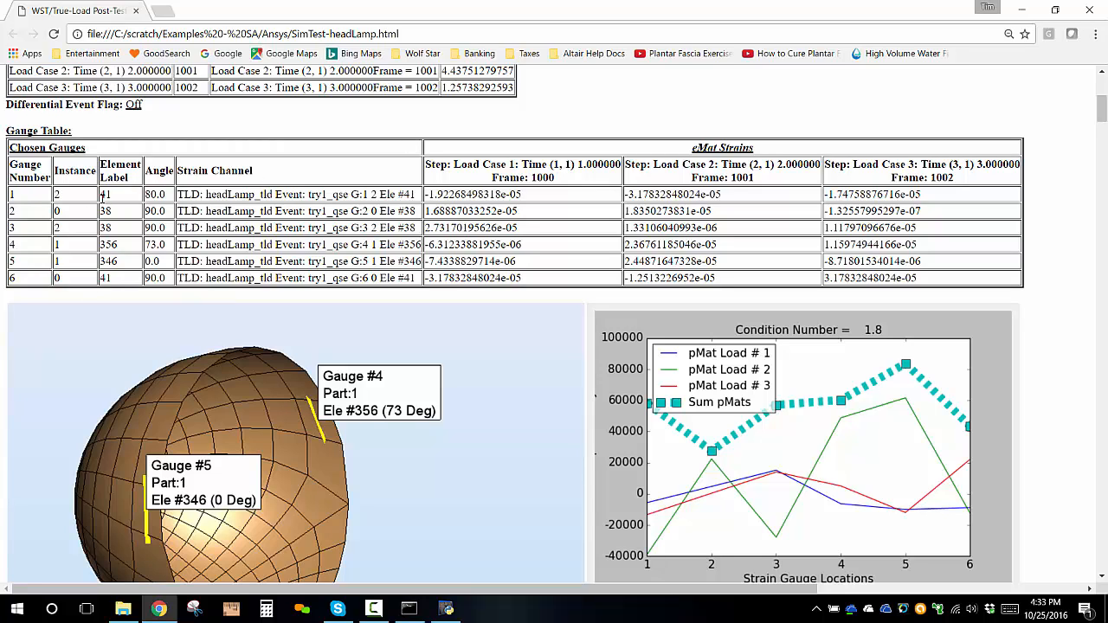
{"action": "scroll", "coordinate": [183, 187], "scroll_direction": "down", "scroll_amount": 7}
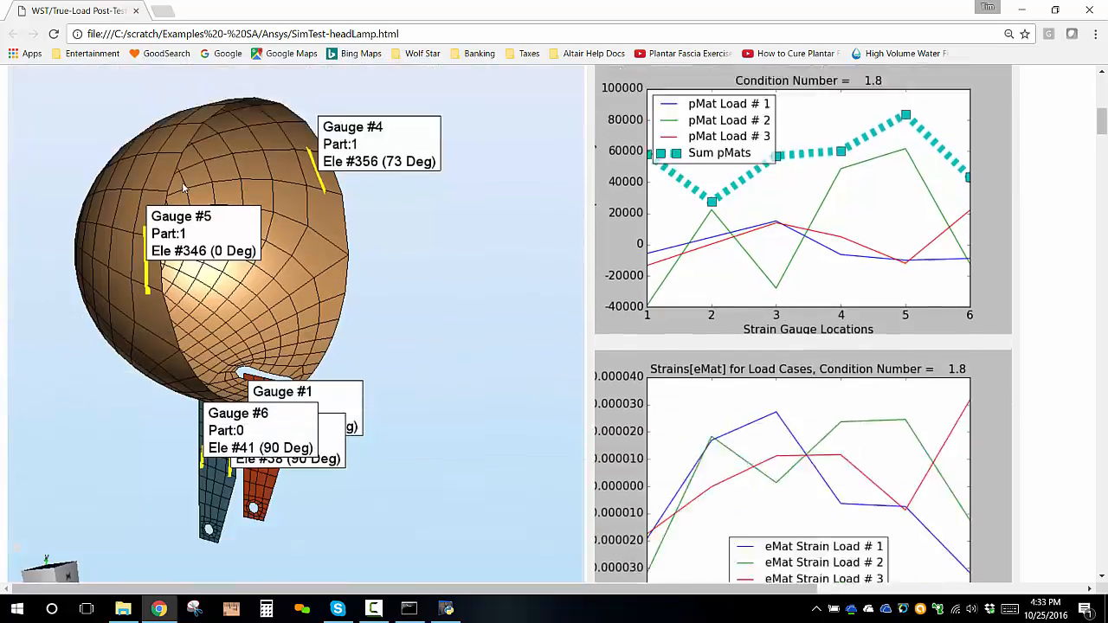
{"action": "scroll", "coordinate": [182, 188], "scroll_direction": "up", "scroll_amount": 3}
{"action": "scroll", "coordinate": [183, 188], "scroll_direction": "up", "scroll_amount": 5}
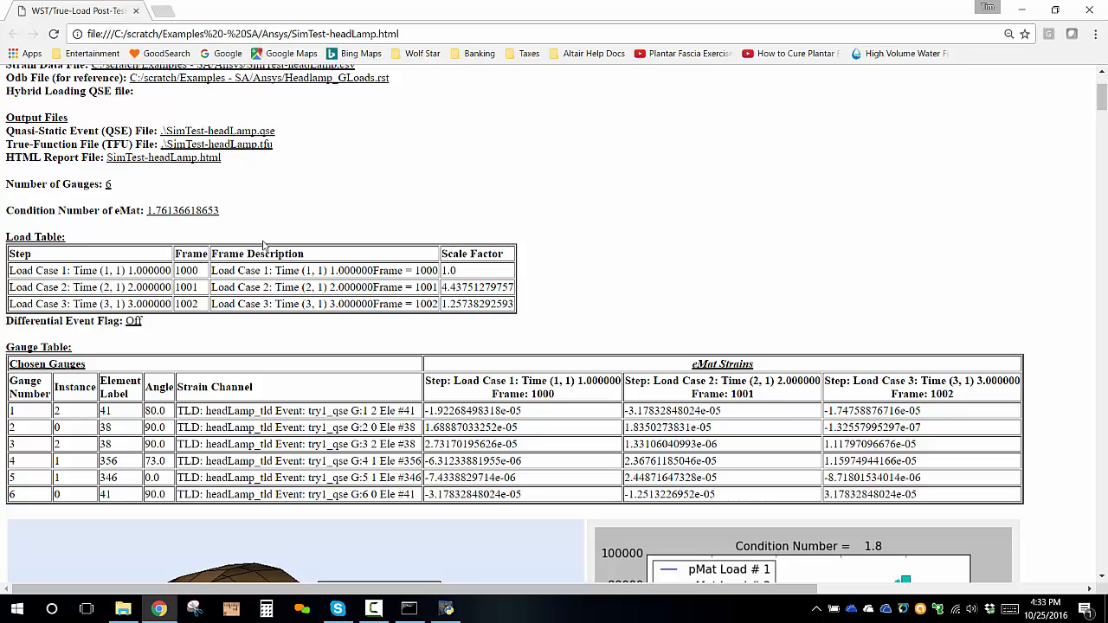
{"action": "mouse_move", "coordinate": [194, 391]}
{"action": "left_mouse_down"}
{"action": "mouse_move", "coordinate": [207, 443]}
{"action": "mouse_move", "coordinate": [257, 394]}
{"action": "mouse_move", "coordinate": [173, 388]}
{"action": "left_mouse_up"}
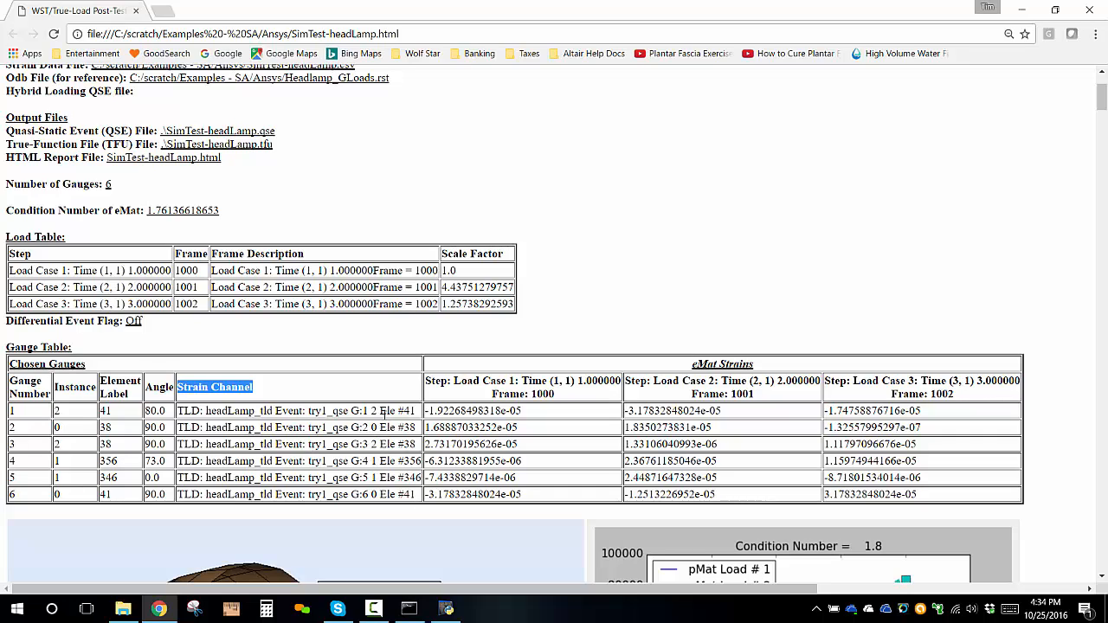
{"action": "left_click", "coordinate": [387, 443]}
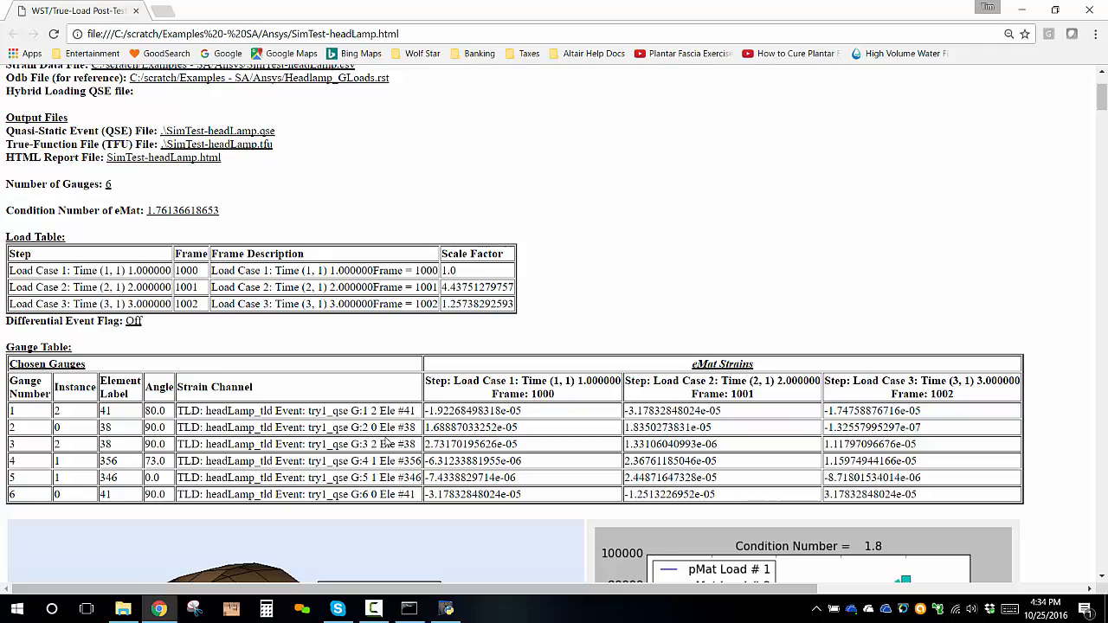
- Review the gauge model image, the pMat, eMat and strain sensitivity plots, and the load scale factor plots for Load Cases 1 to 3
{"action": "scroll", "coordinate": [379, 444], "scroll_direction": "down", "scroll_amount": 2}
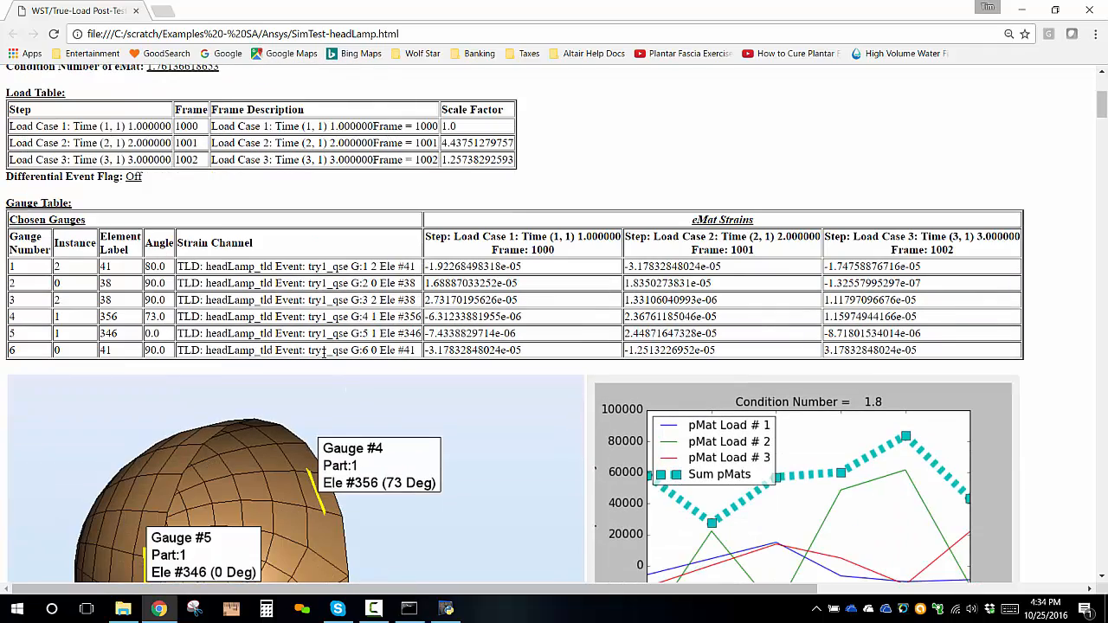
{"action": "scroll", "coordinate": [329, 312], "scroll_direction": "down", "scroll_amount": 3}
{"action": "scroll", "coordinate": [435, 273], "scroll_direction": "down", "scroll_amount": 1}
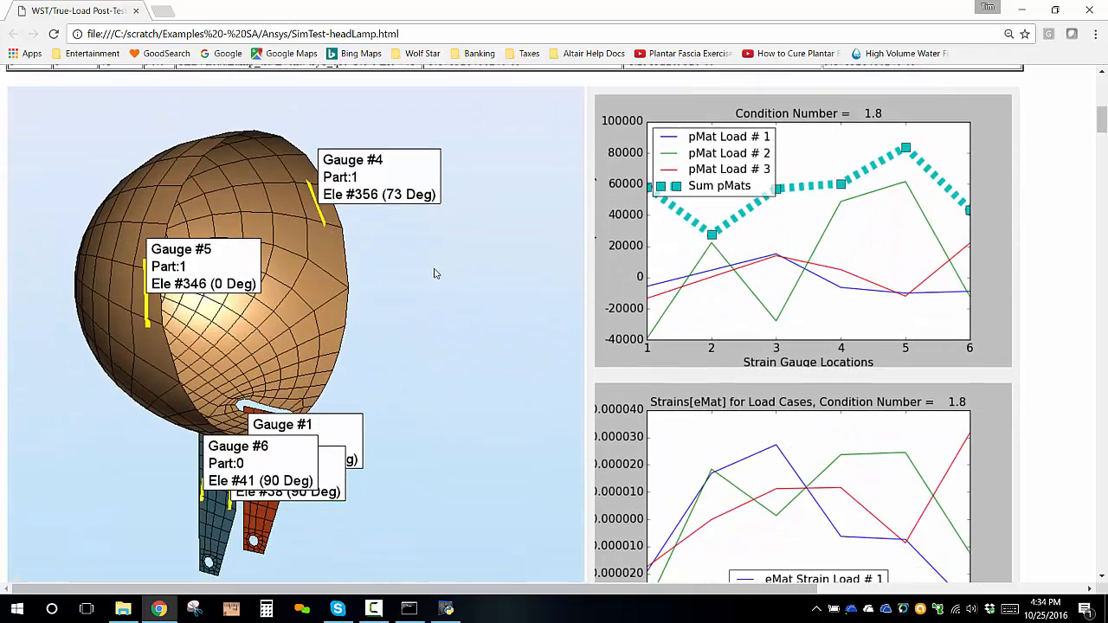
{"action": "scroll", "coordinate": [436, 274], "scroll_direction": "down", "scroll_amount": 4}
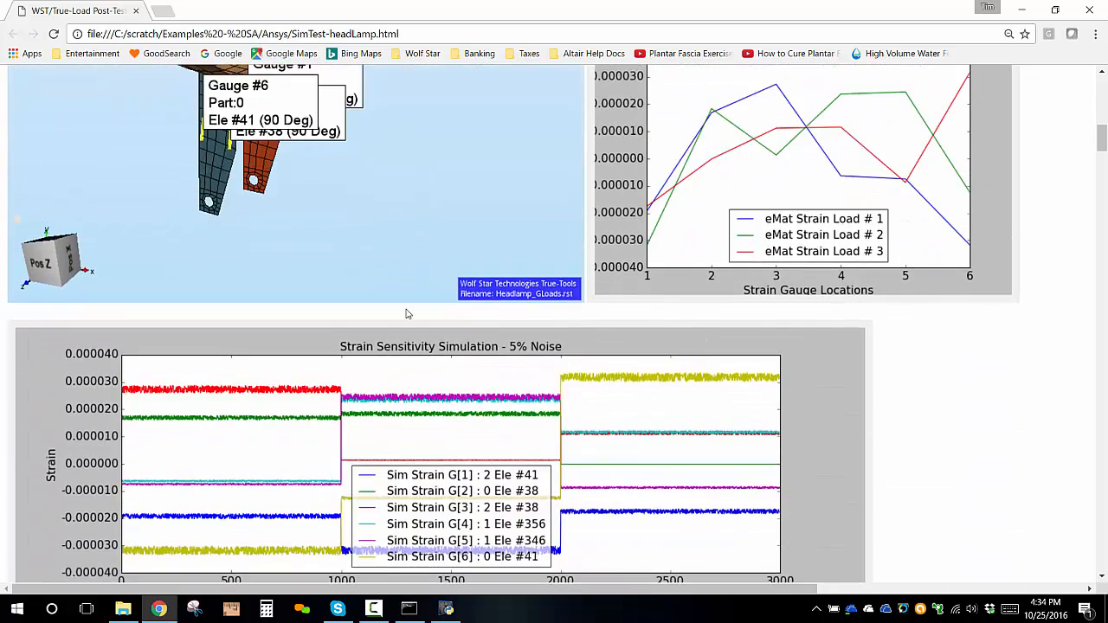
{"action": "scroll", "coordinate": [408, 313], "scroll_direction": "down", "scroll_amount": 8}
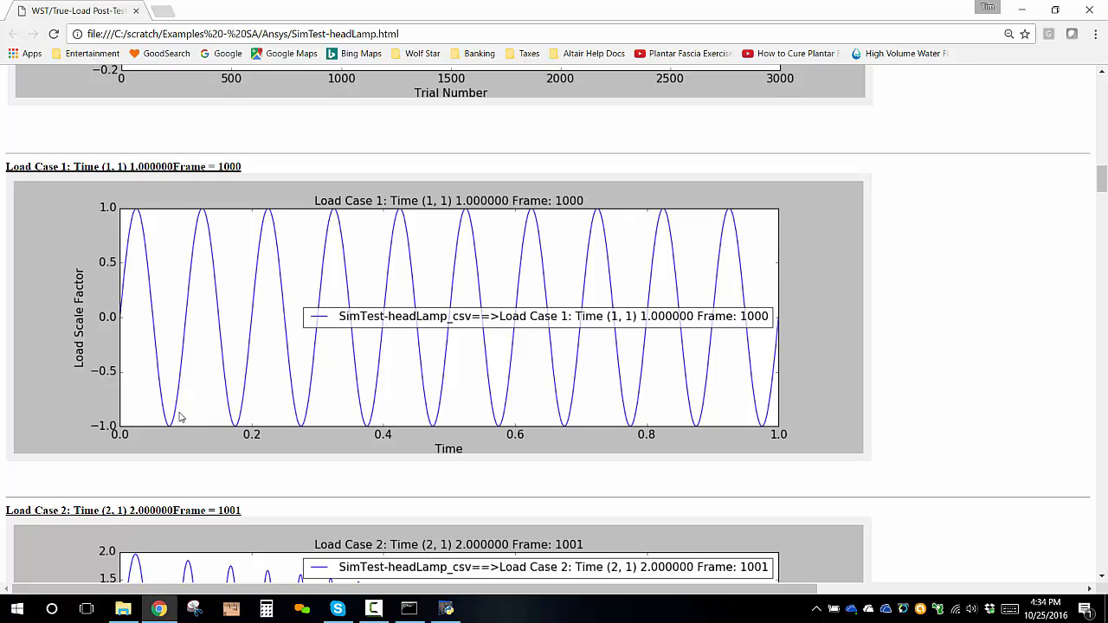
{"action": "scroll", "coordinate": [229, 400], "scroll_direction": "down", "scroll_amount": 4}
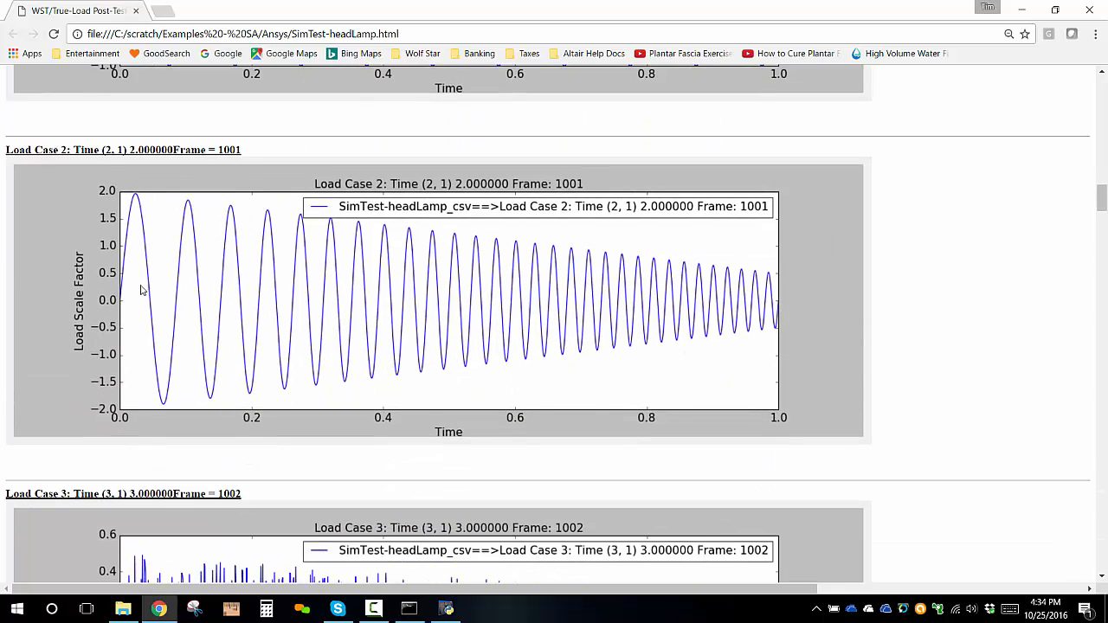
{"action": "scroll", "coordinate": [309, 271], "scroll_direction": "down", "scroll_amount": 3}
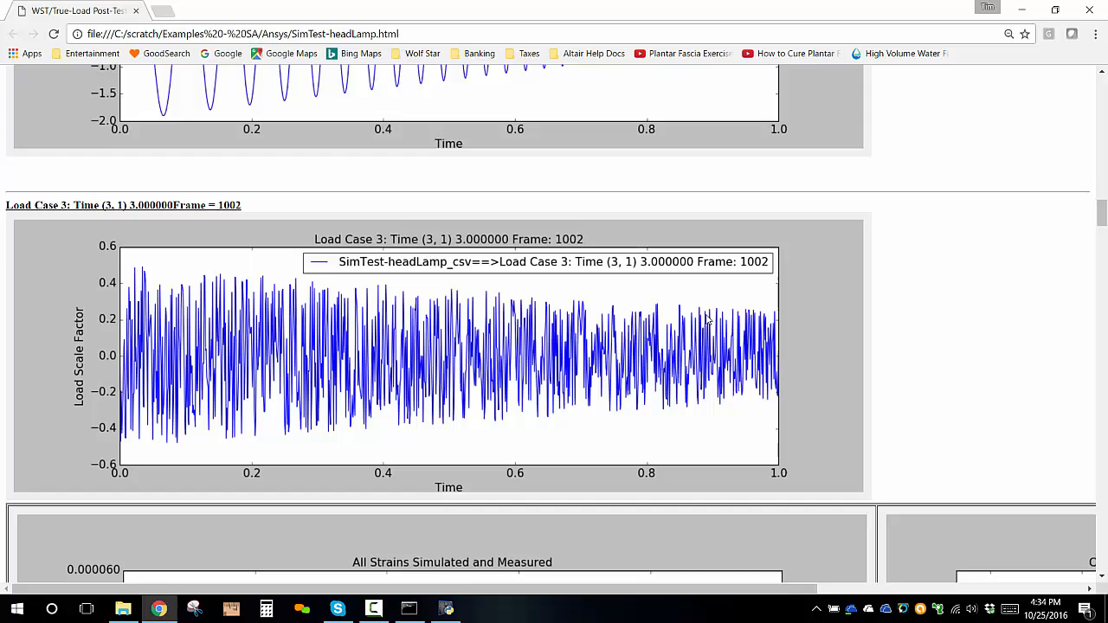
- Compare all simulated and measured strains in the overall time plot and in the simulated versus measured cross plot
{"action": "scroll", "coordinate": [710, 319], "scroll_direction": "down", "scroll_amount": 3}
{"action": "scroll", "coordinate": [690, 299], "scroll_direction": "down", "scroll_amount": 2}
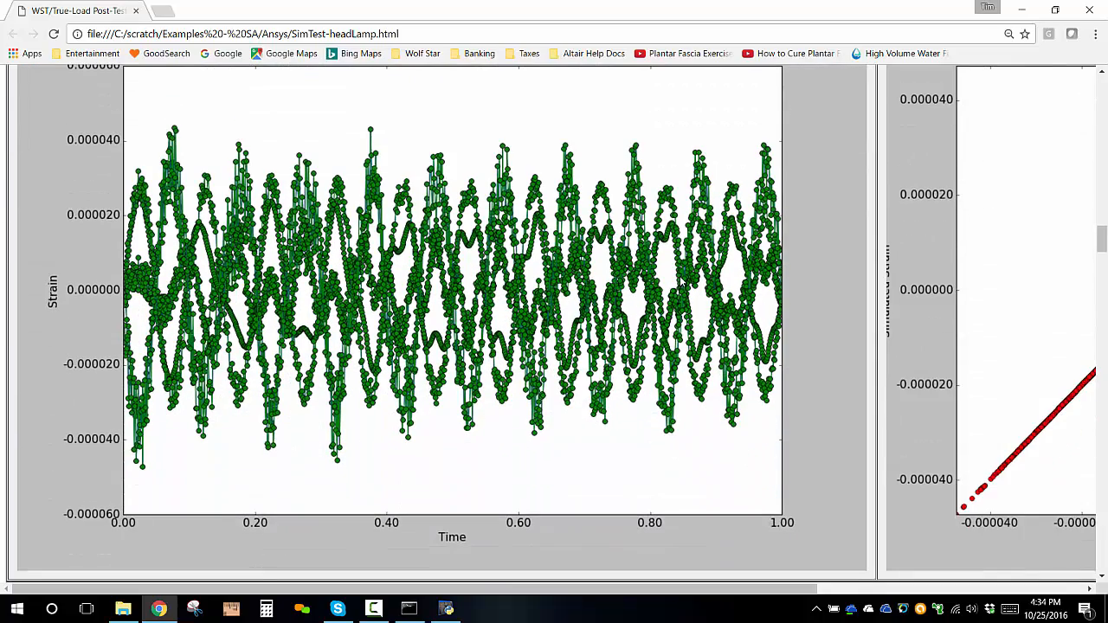
{"action": "scroll", "coordinate": [550, 300], "scroll_direction": "up", "scroll_amount": 1}
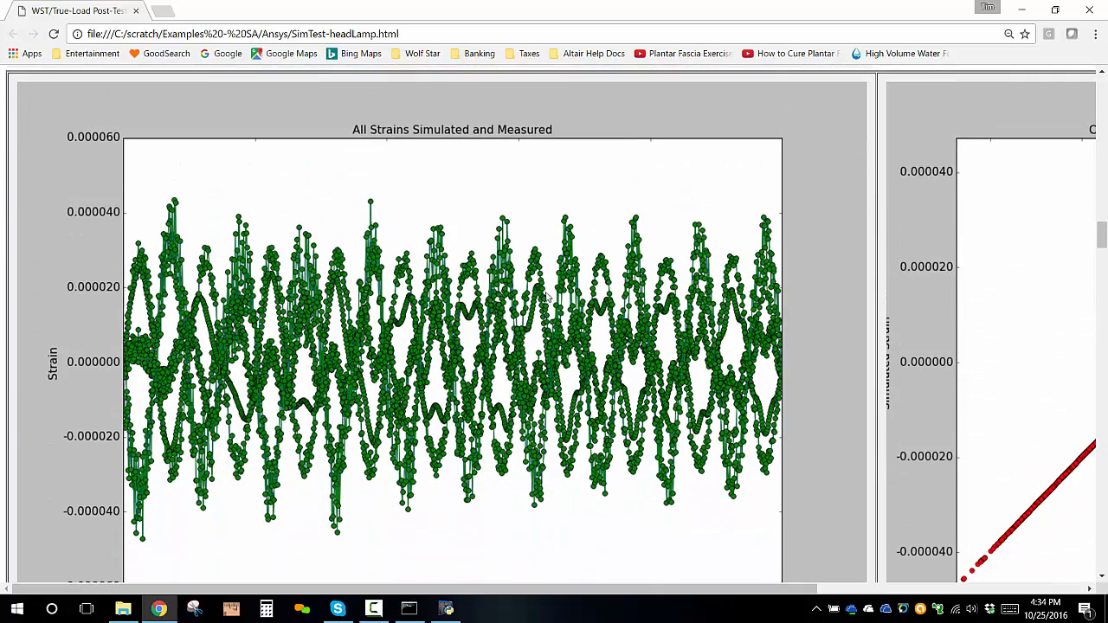
{"action": "scroll", "coordinate": [472, 313], "scroll_direction": "down", "scroll_amount": 1}
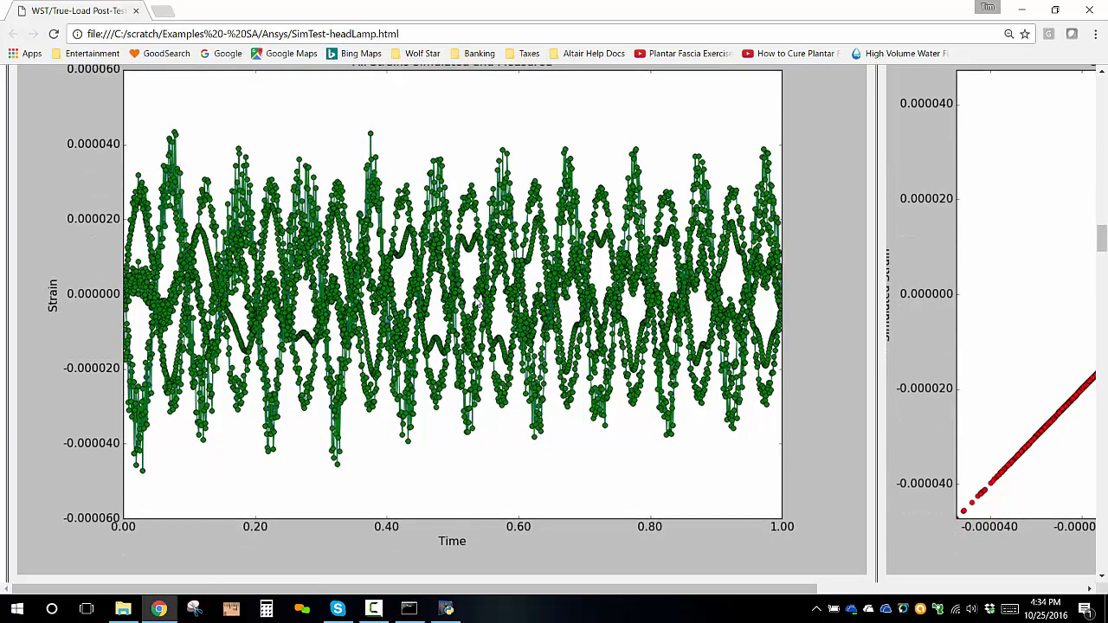
{"action": "scroll", "coordinate": [477, 302], "scroll_direction": "up", "scroll_amount": 1}
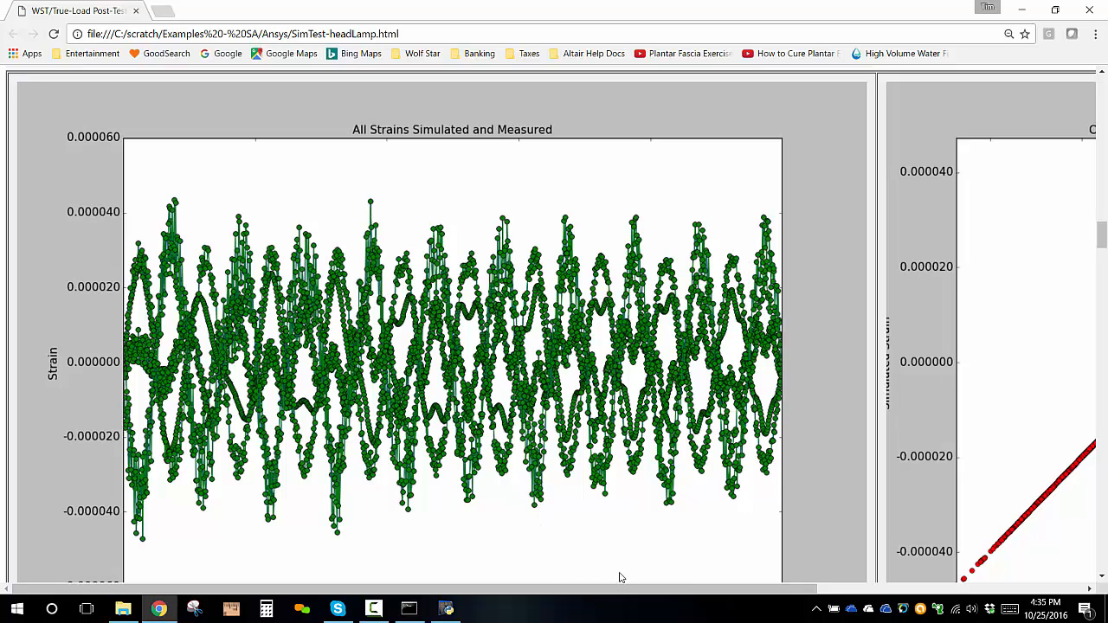
{"action": "left_click_drag", "start_coordinate": [631, 595], "coordinate": [906, 595]}
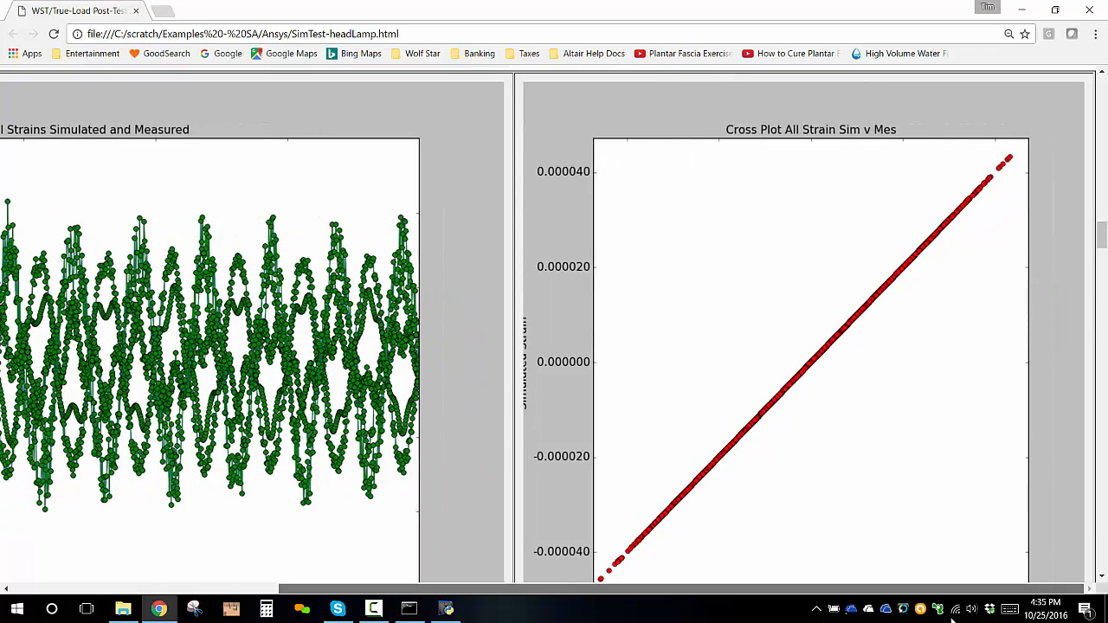
{"action": "scroll", "coordinate": [892, 252], "scroll_direction": "down", "scroll_amount": 2}
{"action": "scroll", "coordinate": [891, 253], "scroll_direction": "up", "scroll_amount": 1}
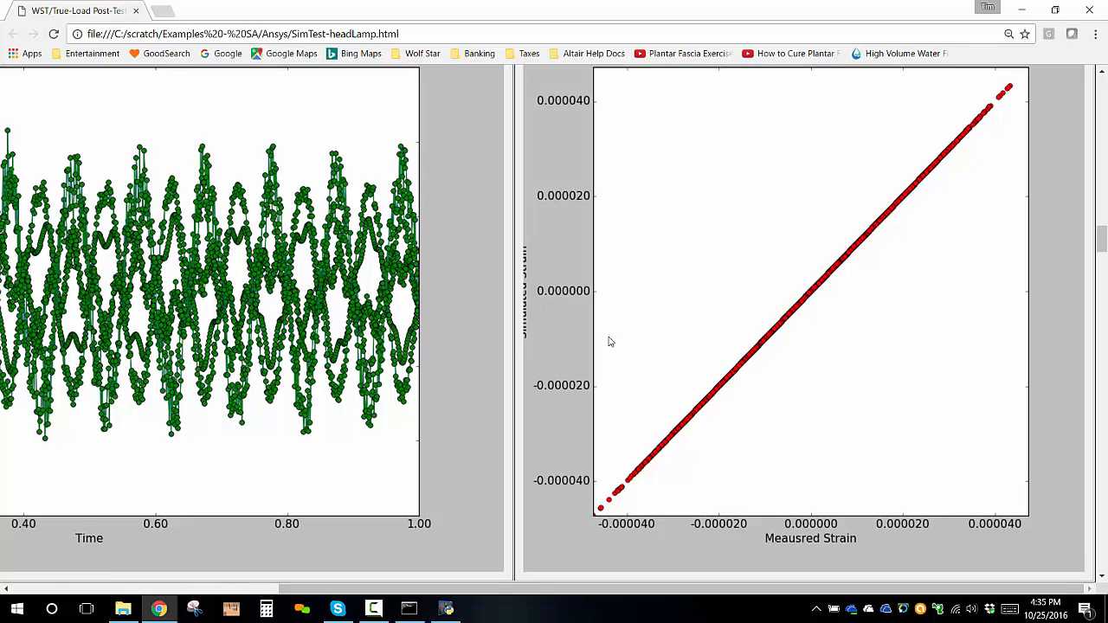
{"action": "scroll", "coordinate": [611, 339], "scroll_direction": "up", "scroll_amount": 2}
{"action": "scroll", "coordinate": [814, 372], "scroll_direction": "down", "scroll_amount": 3}
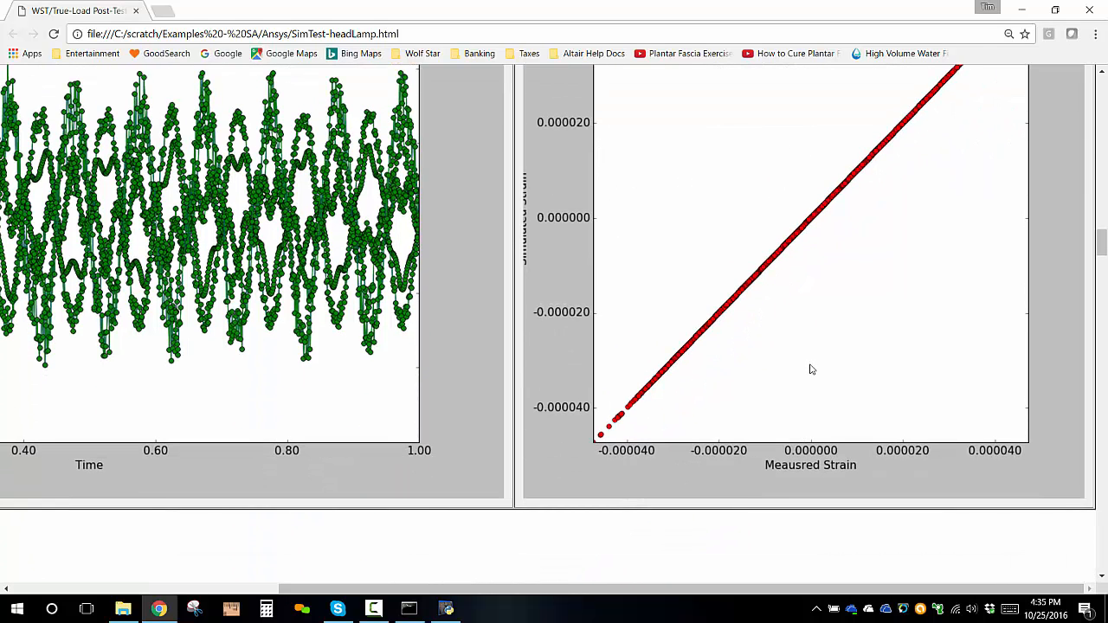
{"action": "scroll", "coordinate": [831, 402], "scroll_direction": "up", "scroll_amount": 1}
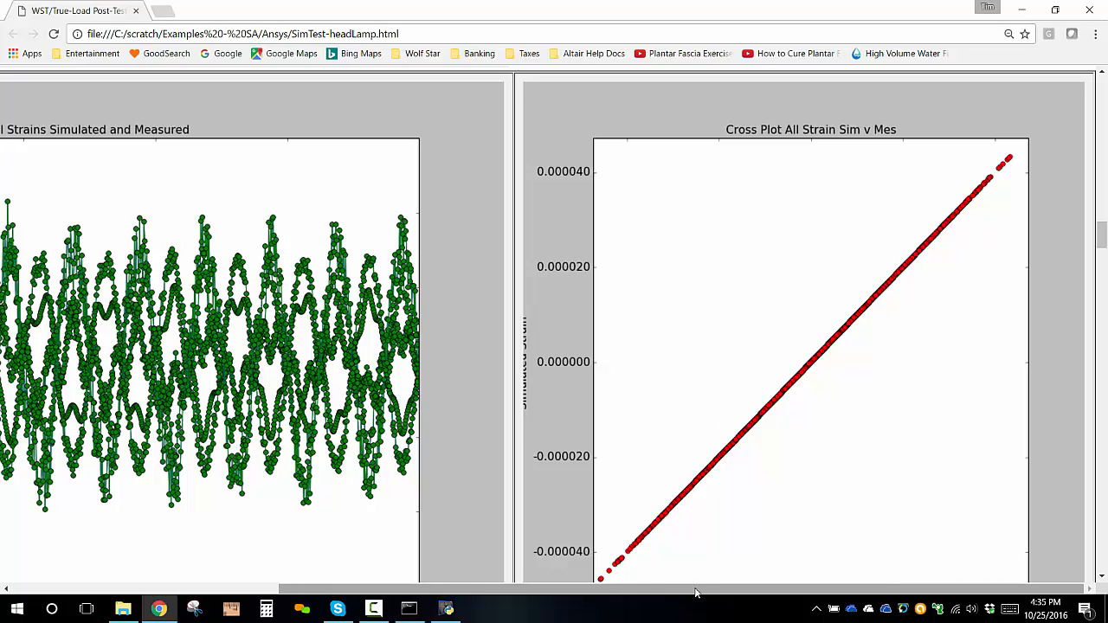
{"action": "left_click_drag", "start_coordinate": [696, 593], "coordinate": [428, 592]}
- Examine the Strain Correlation Quality Table for gauges G1 to G6
{"action": "scroll", "coordinate": [414, 334], "scroll_direction": "down", "scroll_amount": 4}
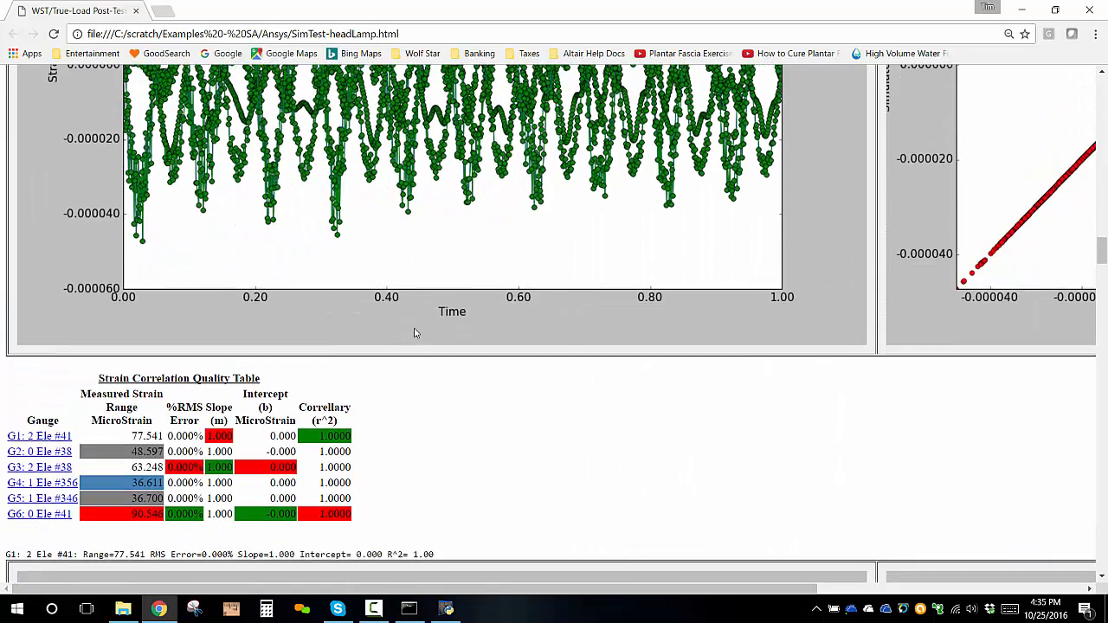
{"action": "scroll", "coordinate": [413, 333], "scroll_direction": "down", "scroll_amount": 3}
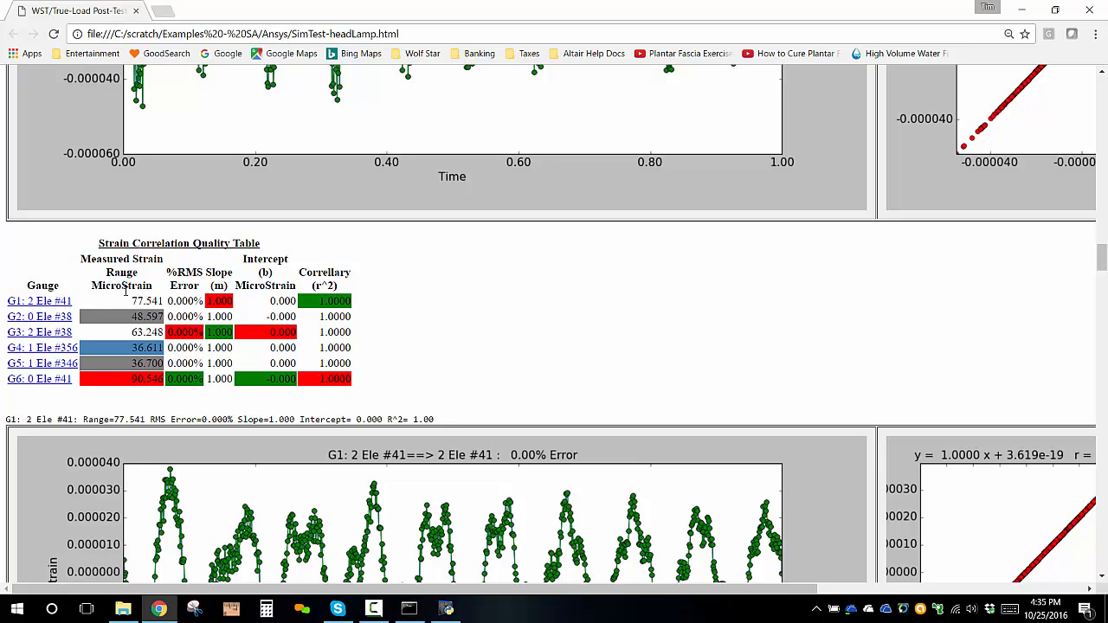
{"action": "left_click_drag", "start_coordinate": [416, 381], "coordinate": [34, 301]}
{"action": "left_click", "coordinate": [502, 346]}
{"action": "scroll", "coordinate": [863, 309], "scroll_direction": "down", "scroll_amount": 2}
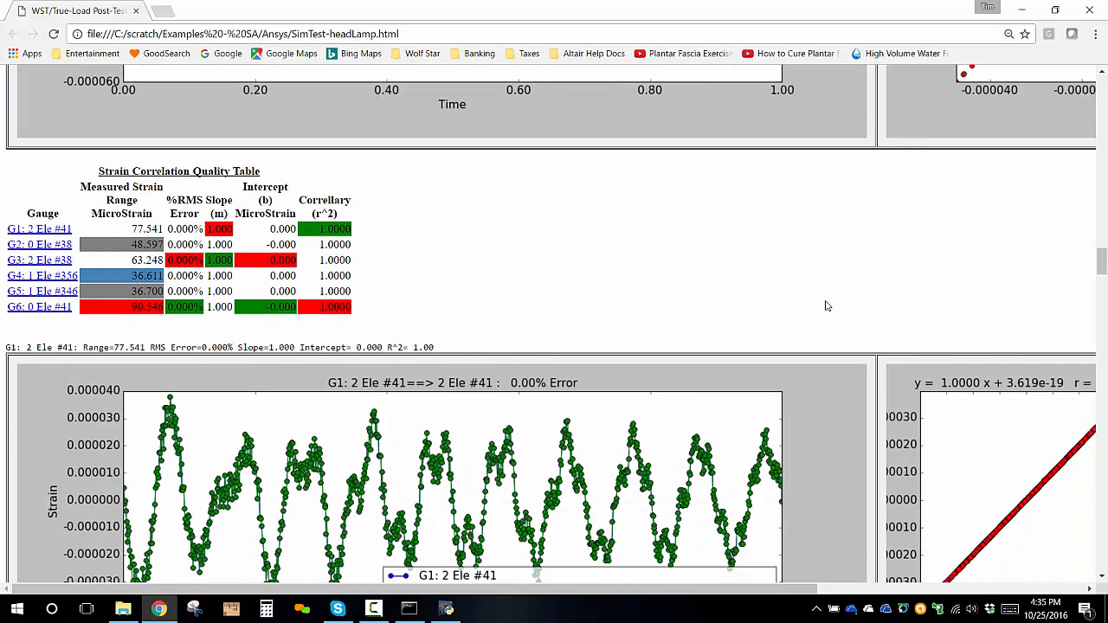
- Review the individual strain time plots and cross plots for gauges G1 to G6, continuing to the gauge model image below them
{"action": "scroll", "coordinate": [829, 303], "scroll_direction": "down", "scroll_amount": 4}
{"action": "scroll", "coordinate": [838, 297], "scroll_direction": "down", "scroll_amount": 6}
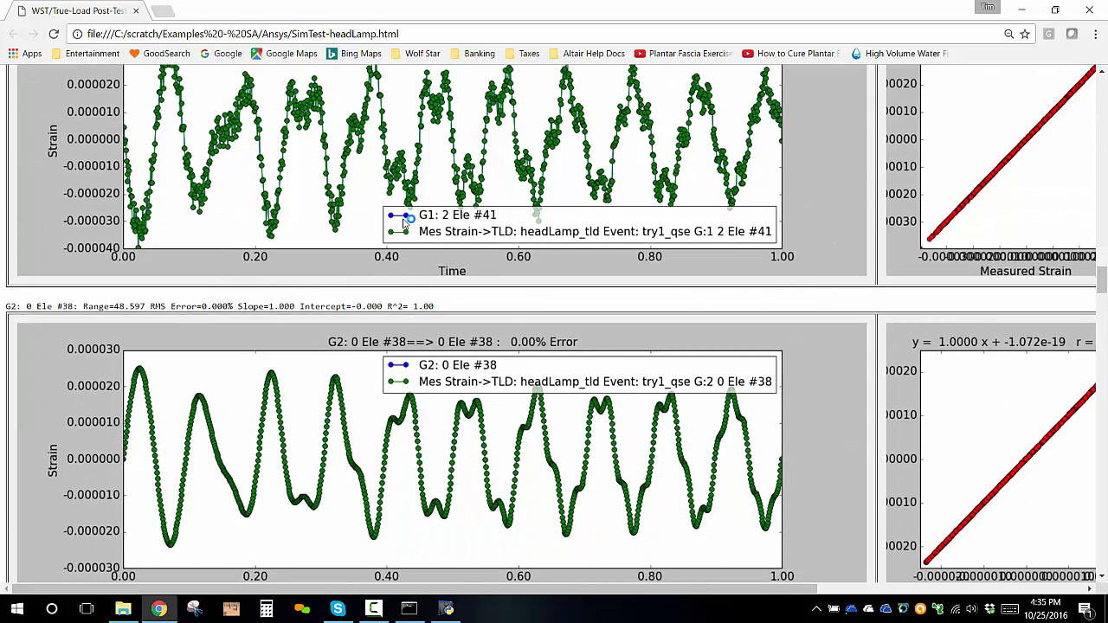
{"action": "scroll", "coordinate": [839, 294], "scroll_direction": "down", "scroll_amount": 4}
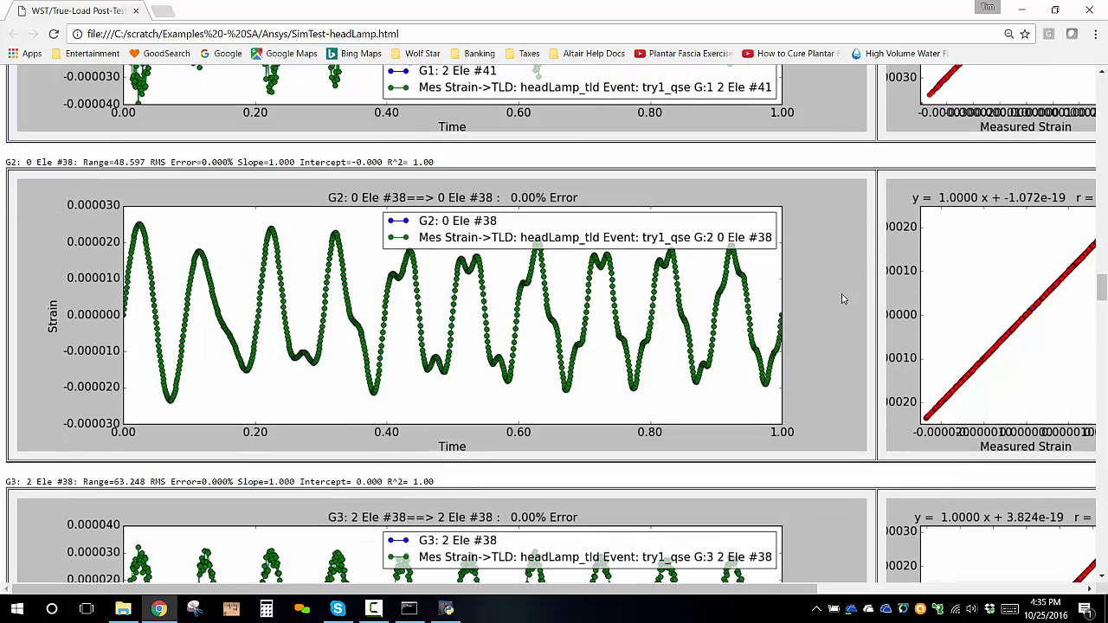
{"action": "scroll", "coordinate": [848, 306], "scroll_direction": "down", "scroll_amount": 8}
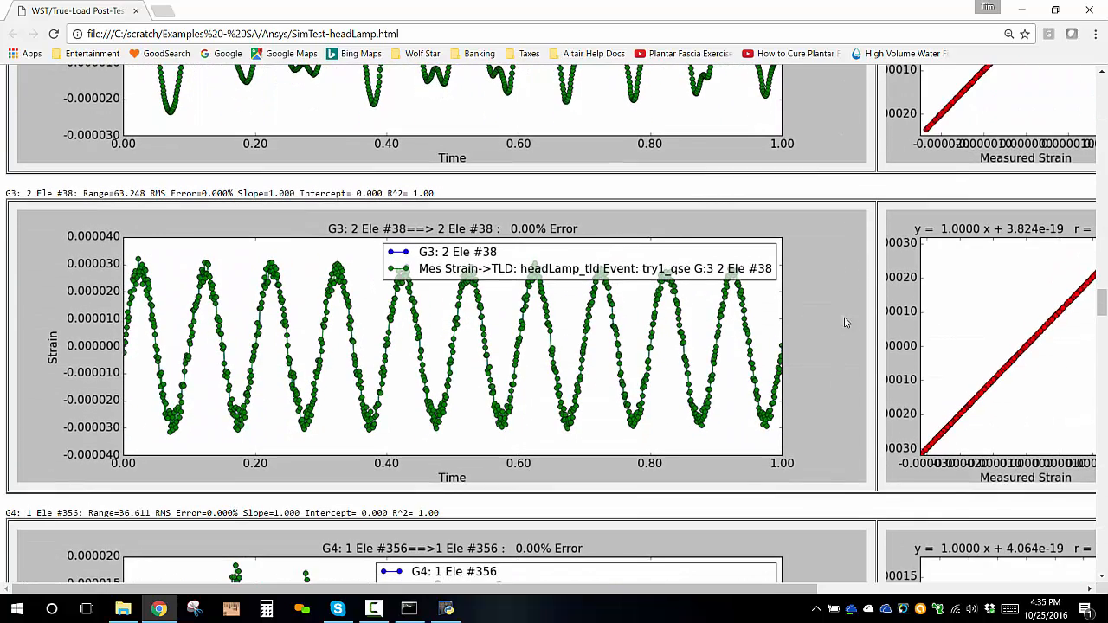
{"action": "left_click_drag", "start_coordinate": [718, 590], "coordinate": [749, 589]}
{"action": "scroll", "coordinate": [891, 349], "scroll_direction": "down", "scroll_amount": 1}
{"action": "scroll", "coordinate": [893, 349], "scroll_direction": "down", "scroll_amount": 10}
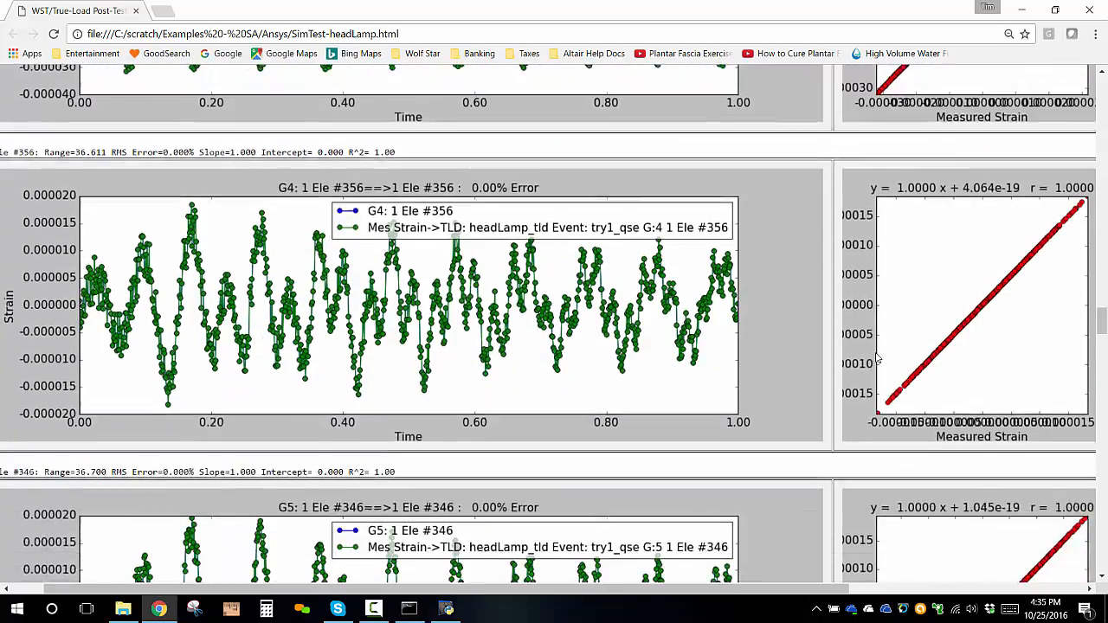
{"action": "scroll", "coordinate": [882, 368], "scroll_direction": "down", "scroll_amount": 1}
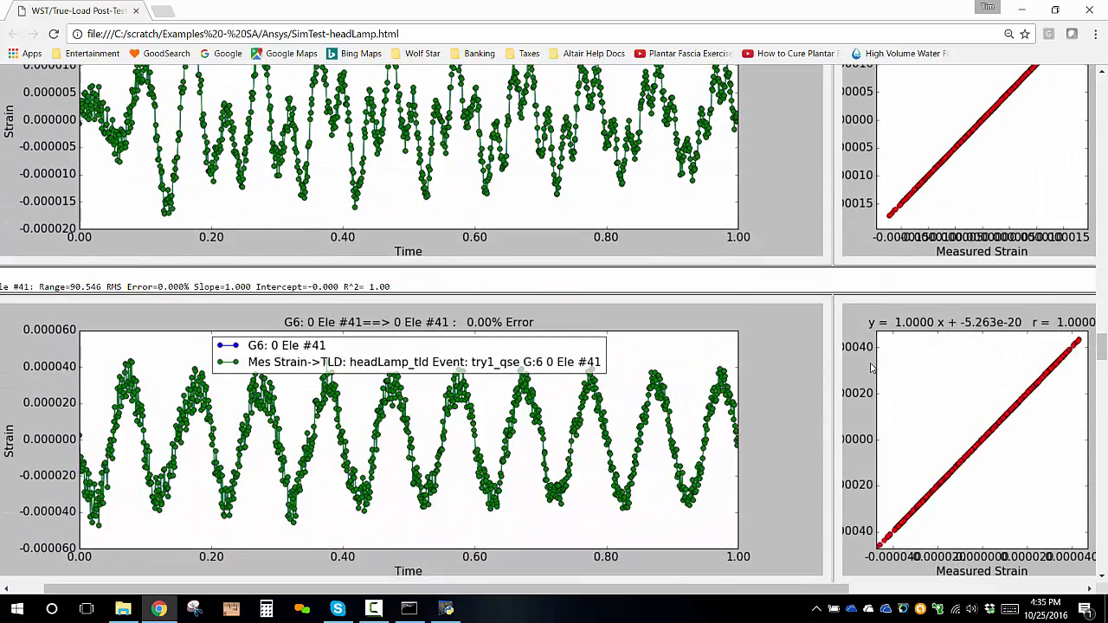
{"action": "scroll", "coordinate": [870, 366], "scroll_direction": "down", "scroll_amount": 5}
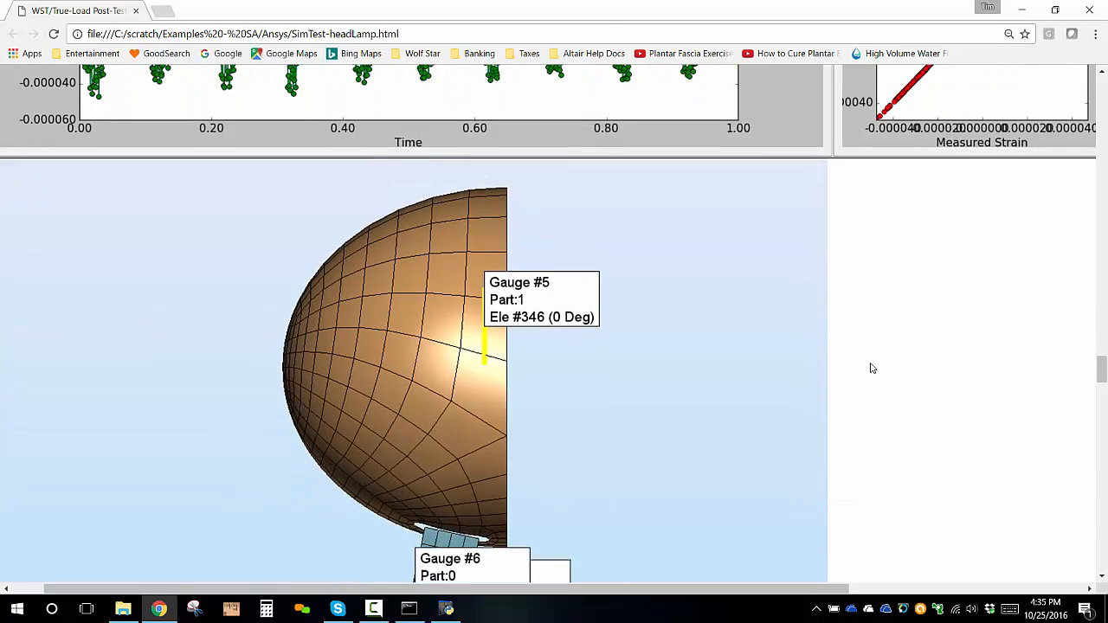
- Review the remaining gauge model images in the report, covering the Neg Z, Neg X and Neg Y views, and return to its beginning
{"action": "scroll", "coordinate": [524, 453], "scroll_direction": "left", "scroll_amount": 1}
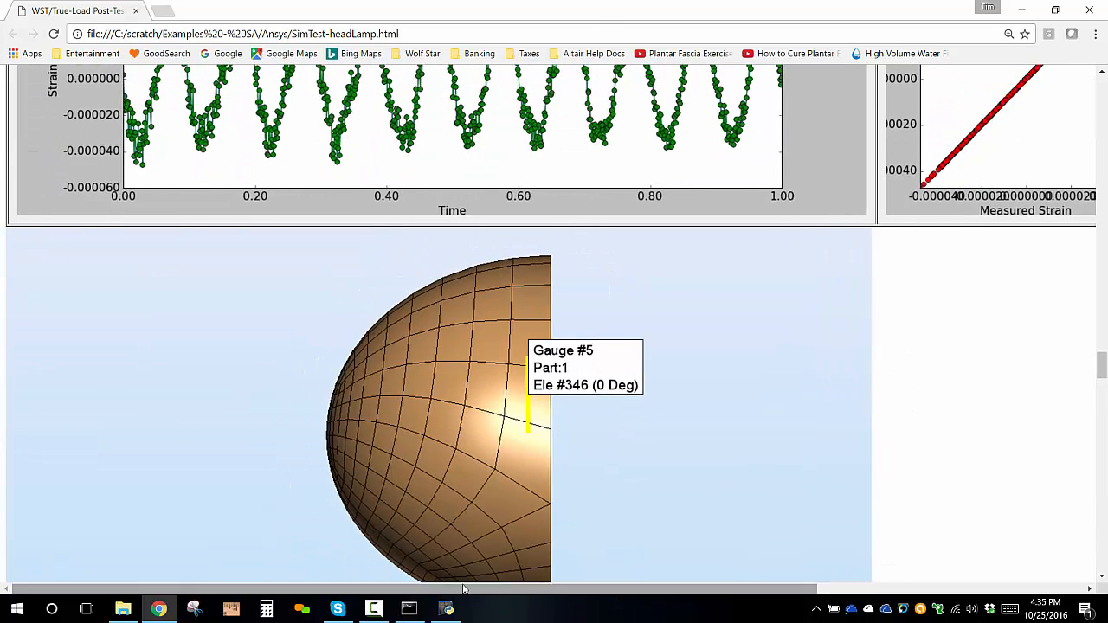
{"action": "scroll", "coordinate": [524, 453], "scroll_direction": "down", "scroll_amount": 20}
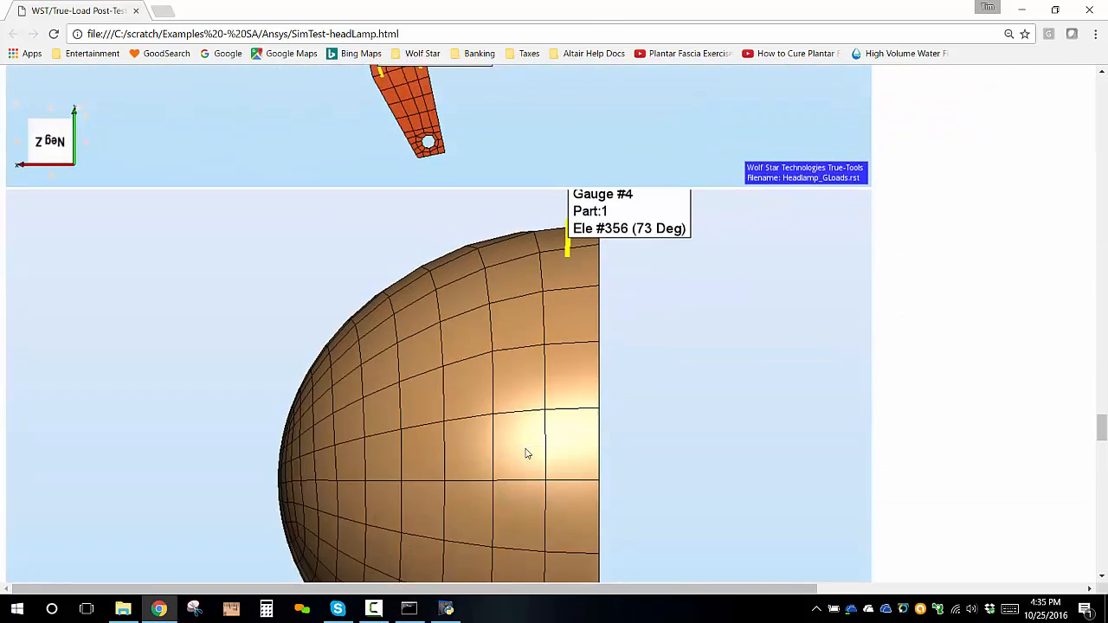
{"action": "scroll", "coordinate": [526, 453], "scroll_direction": "down", "scroll_amount": 15}
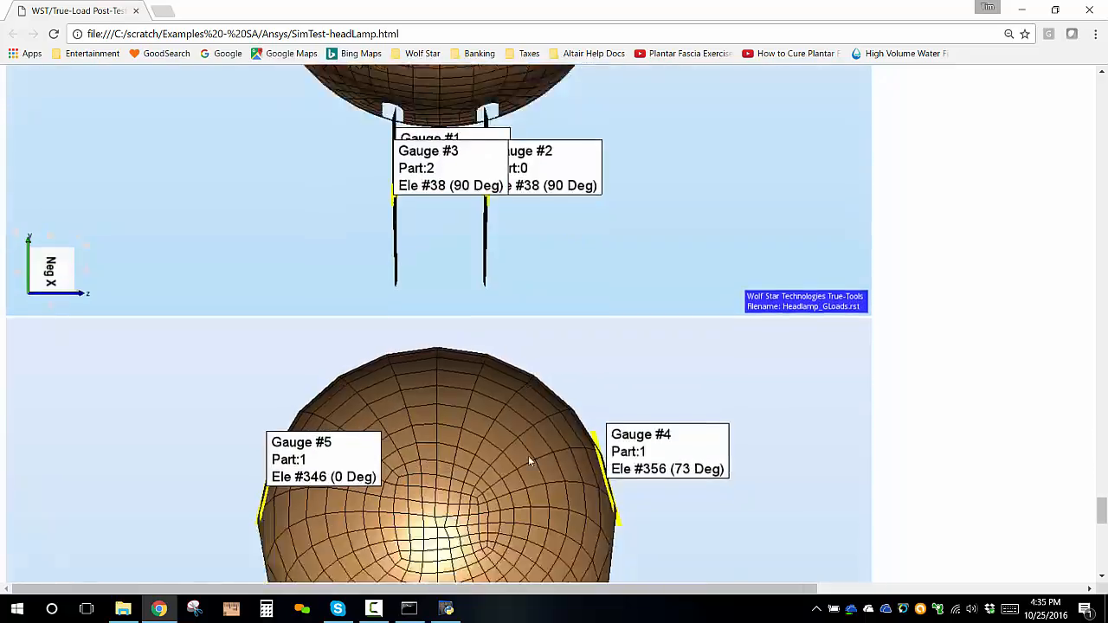
{"action": "scroll", "coordinate": [531, 461], "scroll_direction": "down", "scroll_amount": 2}
{"action": "scroll", "coordinate": [535, 461], "scroll_direction": "up", "scroll_amount": 20}
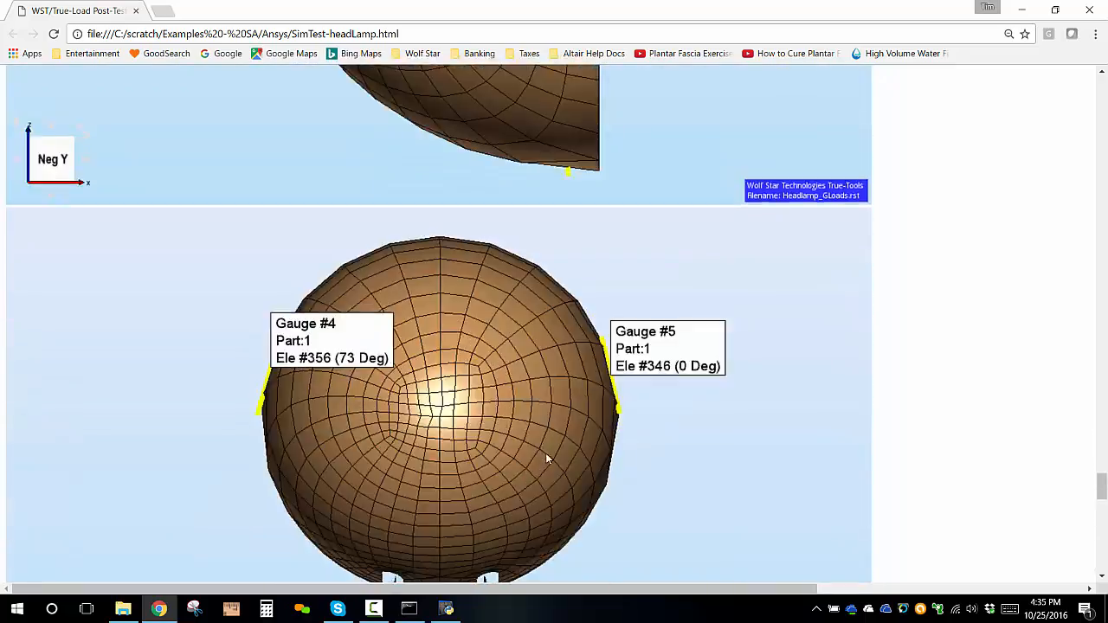
{"action": "scroll", "coordinate": [560, 486], "scroll_direction": "up", "scroll_amount": 20}
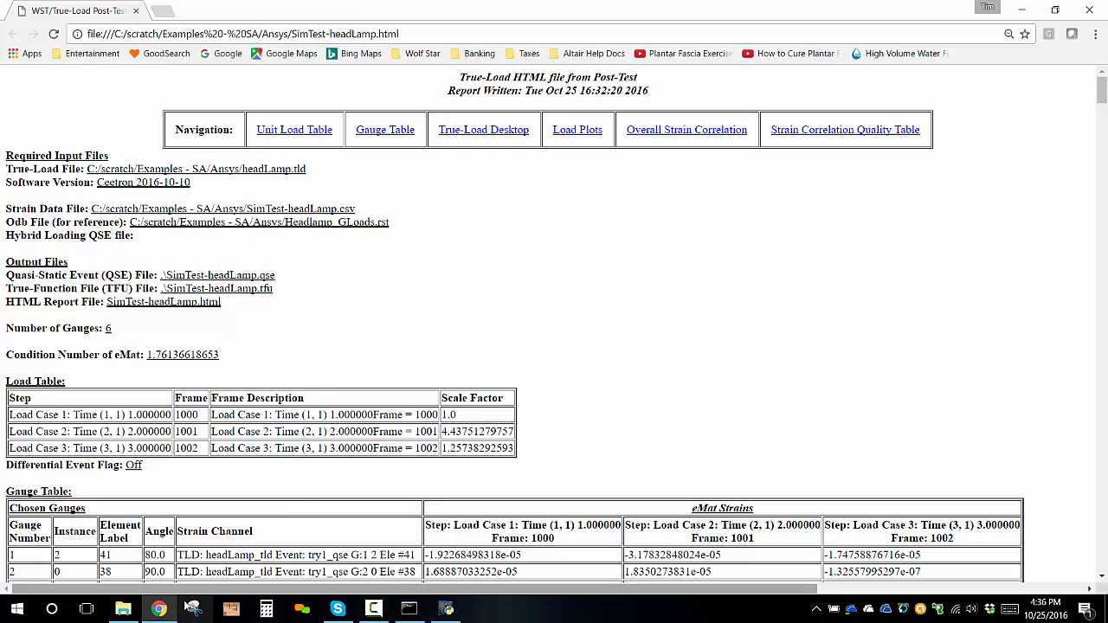
- Switch to File Explorer and locate the generated SimTest-headLamp.tfu and SimTest-headLamp.qse files in the Ansys folder
{"action": "left_click", "coordinate": [125, 612]}
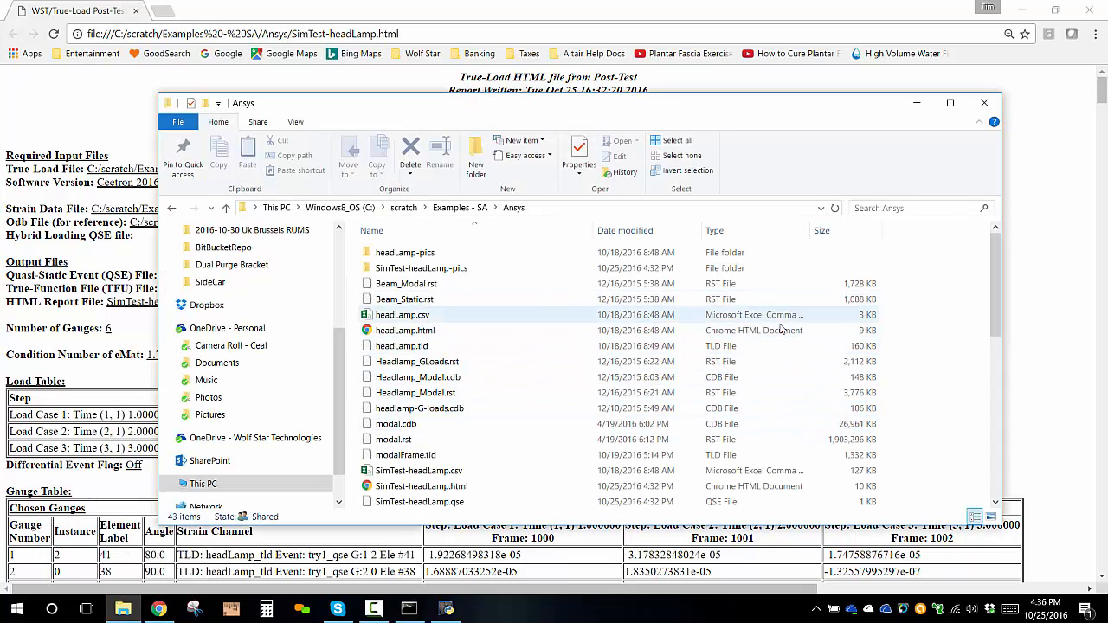
{"action": "scroll", "coordinate": [570, 346], "scroll_direction": "down", "scroll_amount": 7}
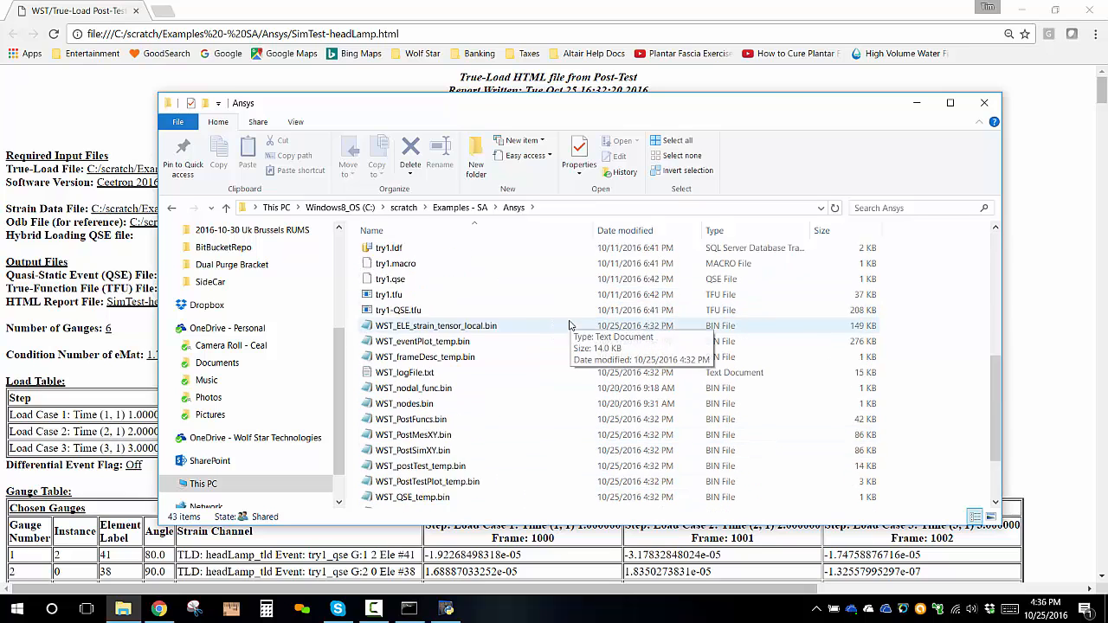
{"action": "scroll", "coordinate": [554, 351], "scroll_direction": "up", "scroll_amount": 3}
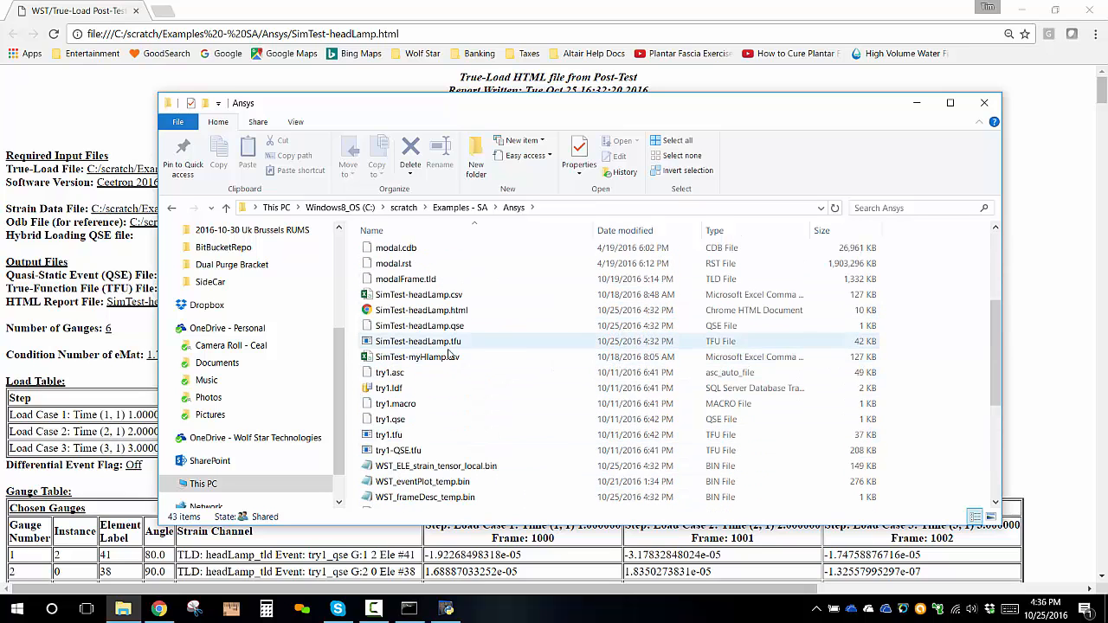
{"action": "left_click", "coordinate": [381, 348]}
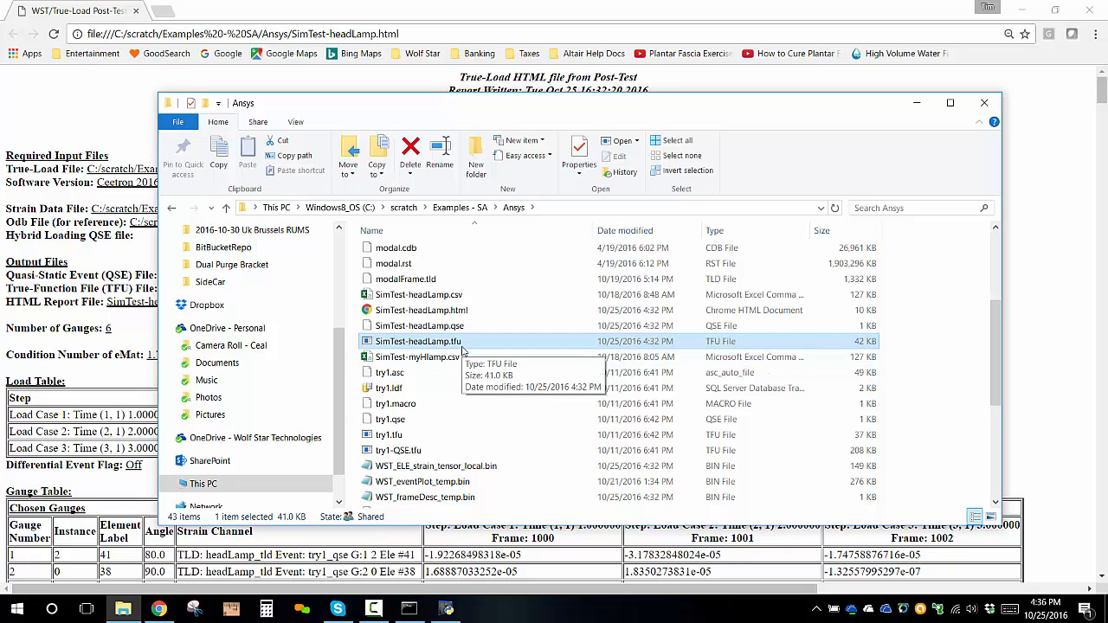
{"action": "left_click", "coordinate": [425, 327]}
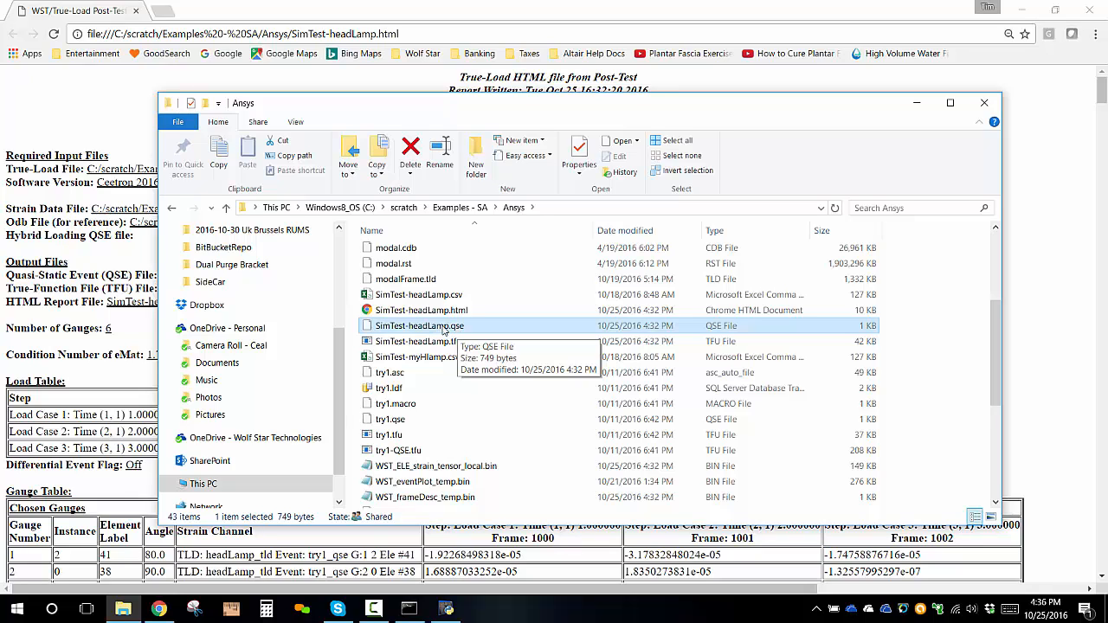
{"action": "left_click", "coordinate": [430, 342]}
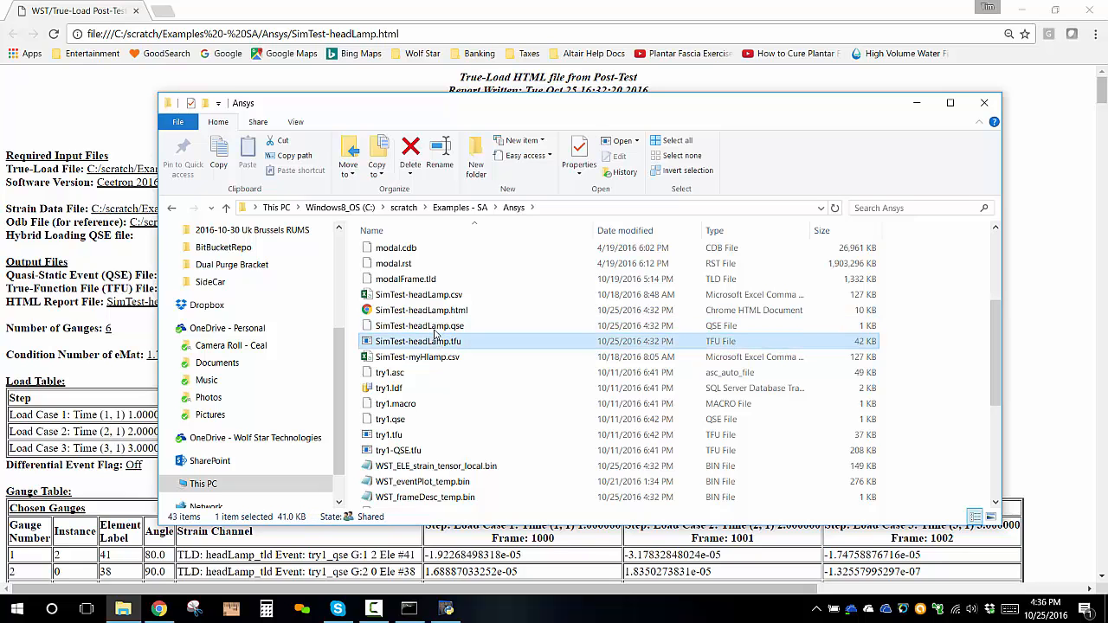
{"action": "left_click", "coordinate": [434, 330]}
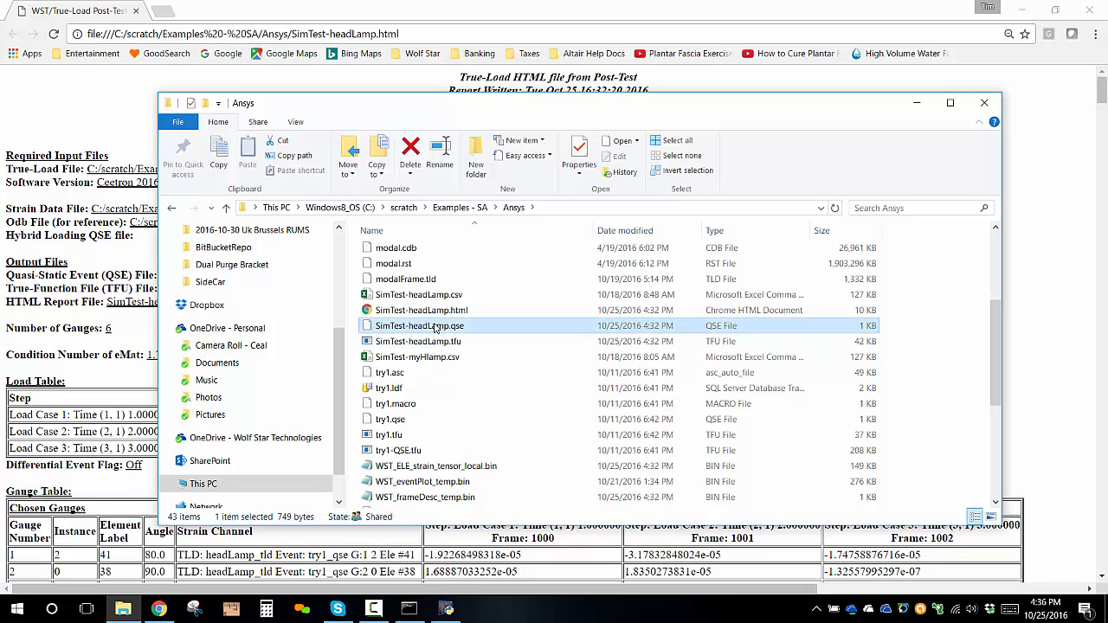
- Switch to True-Tools, clear the pMat and eMat plot windows, and close True-Load/Post-Test
{"action": "left_click", "coordinate": [447, 611]}
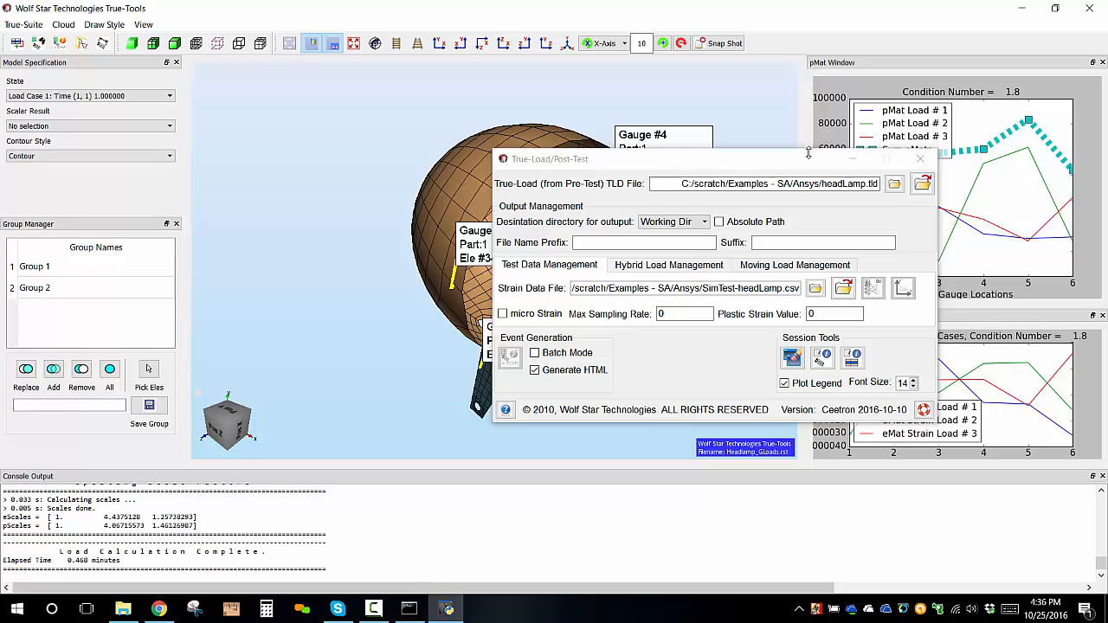
{"action": "left_click_drag", "start_coordinate": [809, 161], "coordinate": [594, 138]}
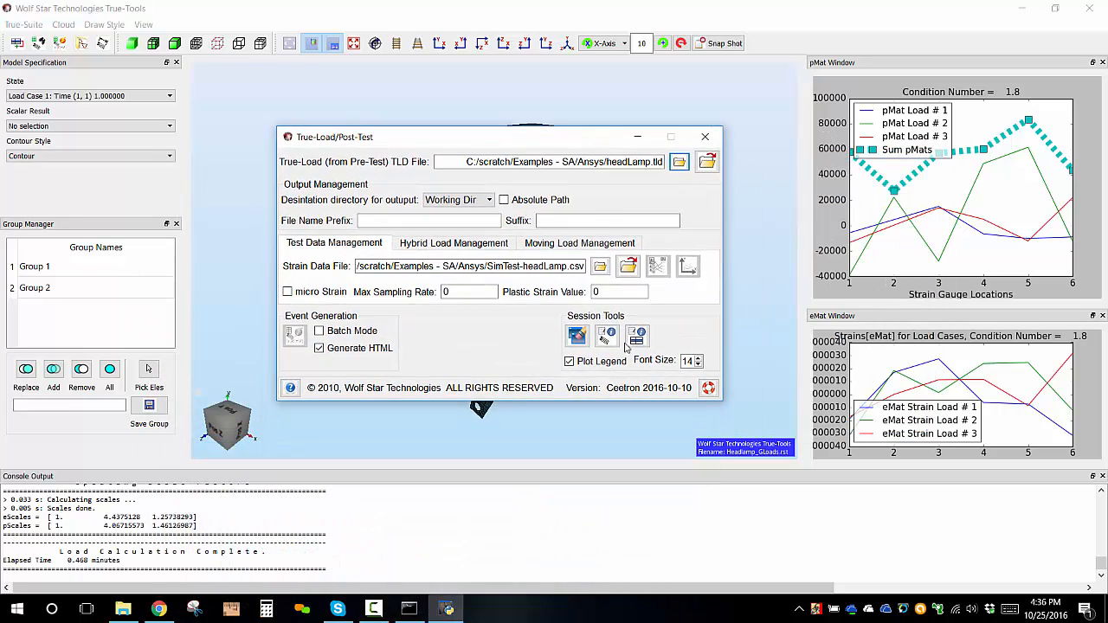
{"action": "left_click", "coordinate": [577, 335]}
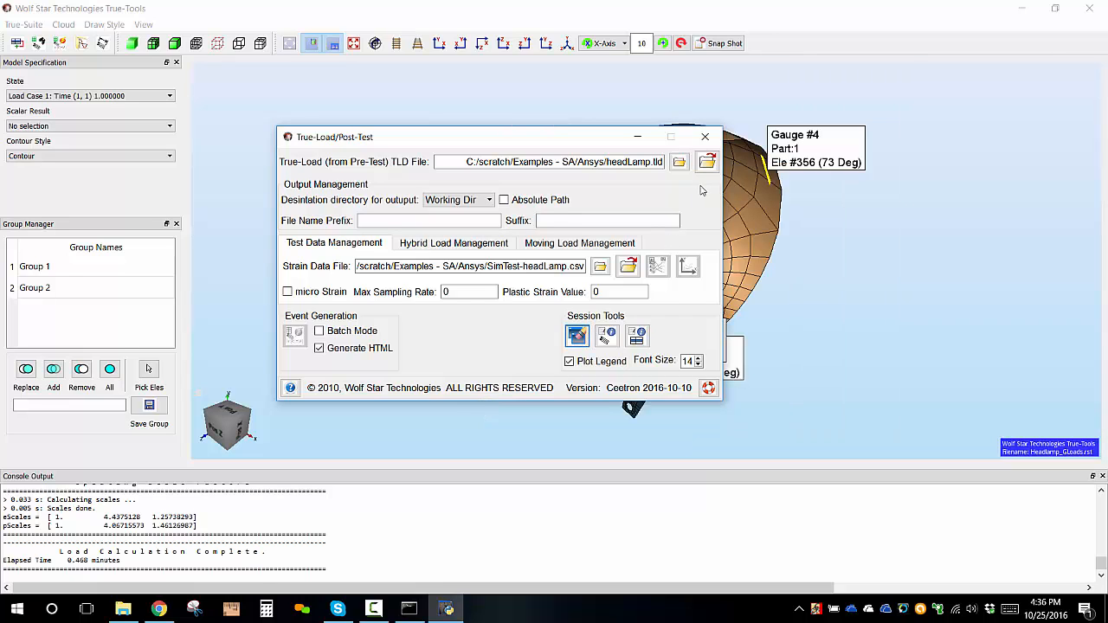
{"action": "left_click", "coordinate": [705, 136]}
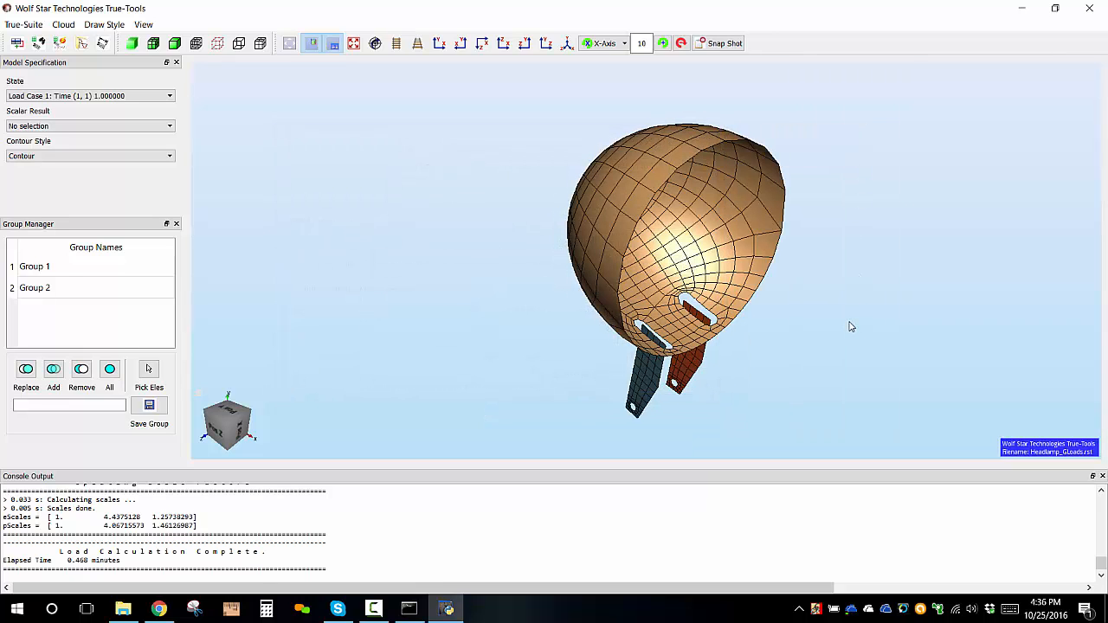
- Start True-QSE and load the event file SimTest-headLamp.qse with its FEA database
{"action": "left_click", "coordinate": [17, 42]}
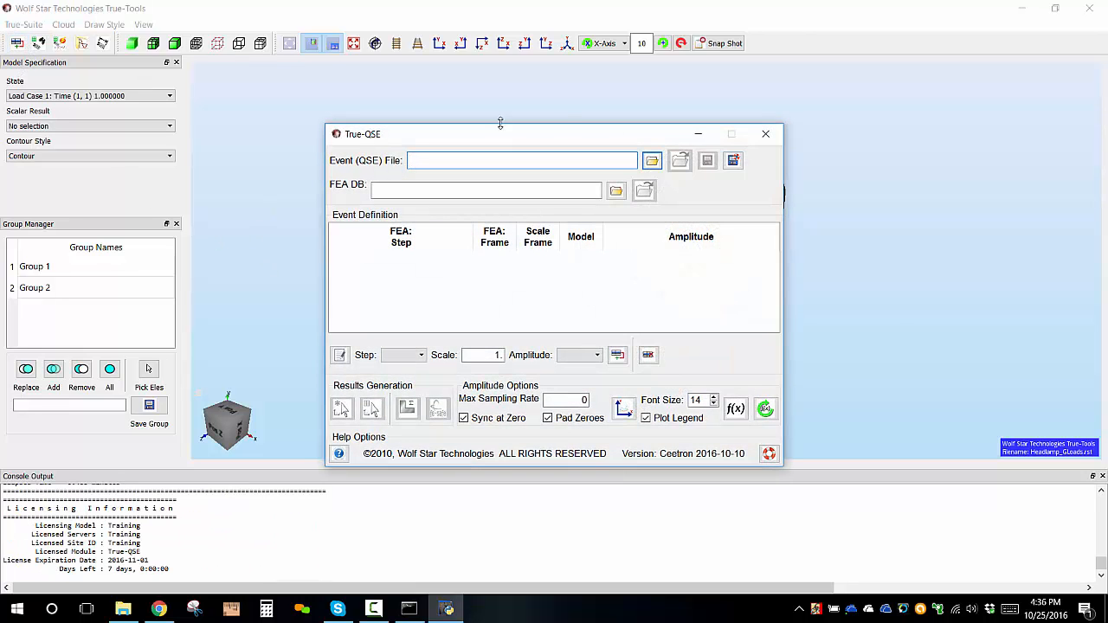
{"action": "left_click", "coordinate": [652, 160]}
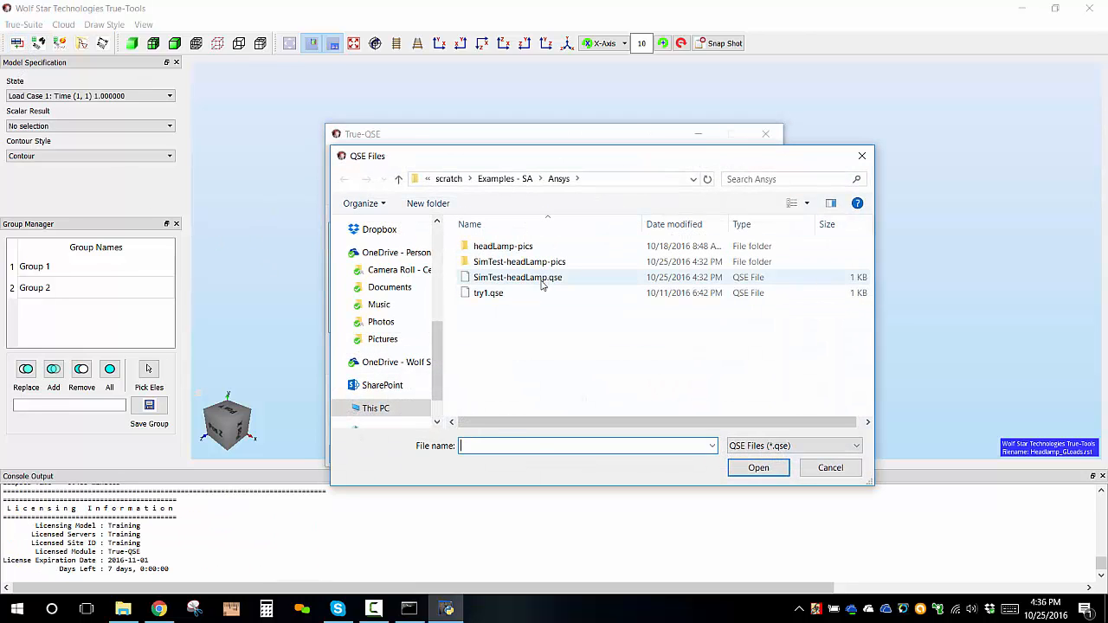
{"action": "left_click", "coordinate": [488, 281]}
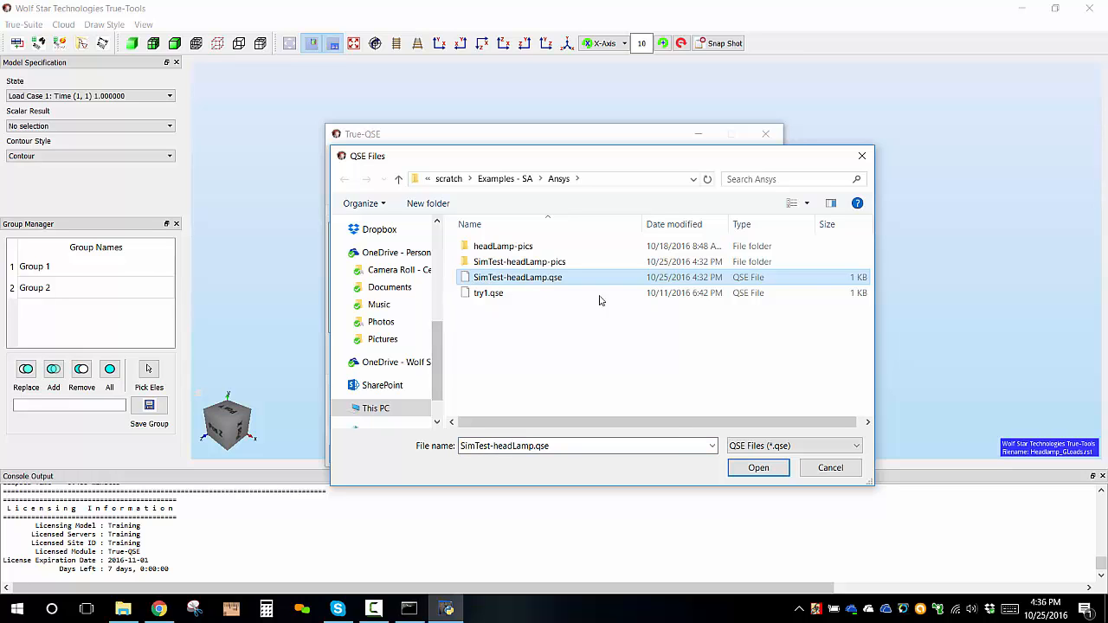
{"action": "left_click", "coordinate": [732, 468]}
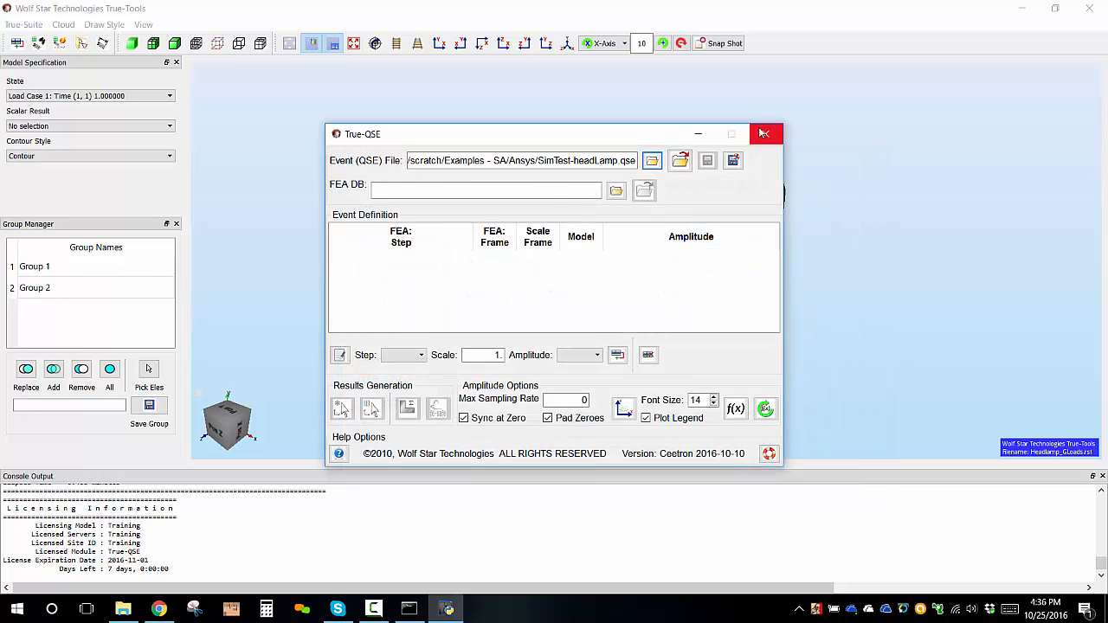
{"action": "left_click", "coordinate": [681, 161]}
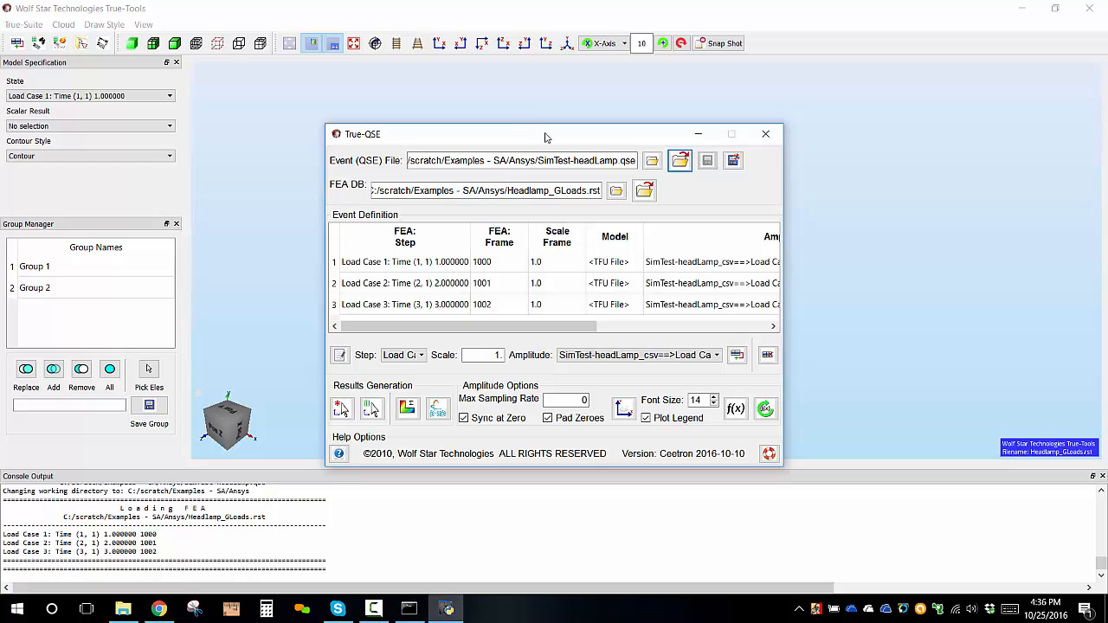
- Plot the event amplitudes for Load Cases 1 to 3, arranging the True-QSE dialog beside the headlamp model
{"action": "left_click_drag", "start_coordinate": [546, 138], "coordinate": [393, 402]}
{"action": "scroll", "coordinate": [681, 247], "scroll_direction": "up", "scroll_amount": 3}
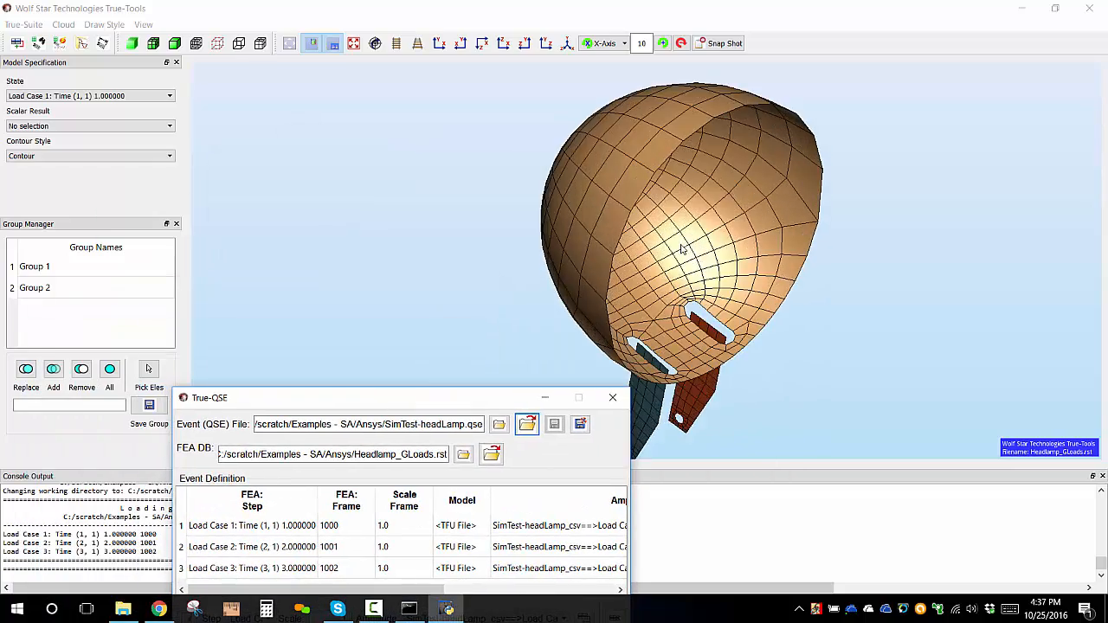
{"action": "middle_click_drag", "start_coordinate": [718, 262], "coordinate": [367, 259]}
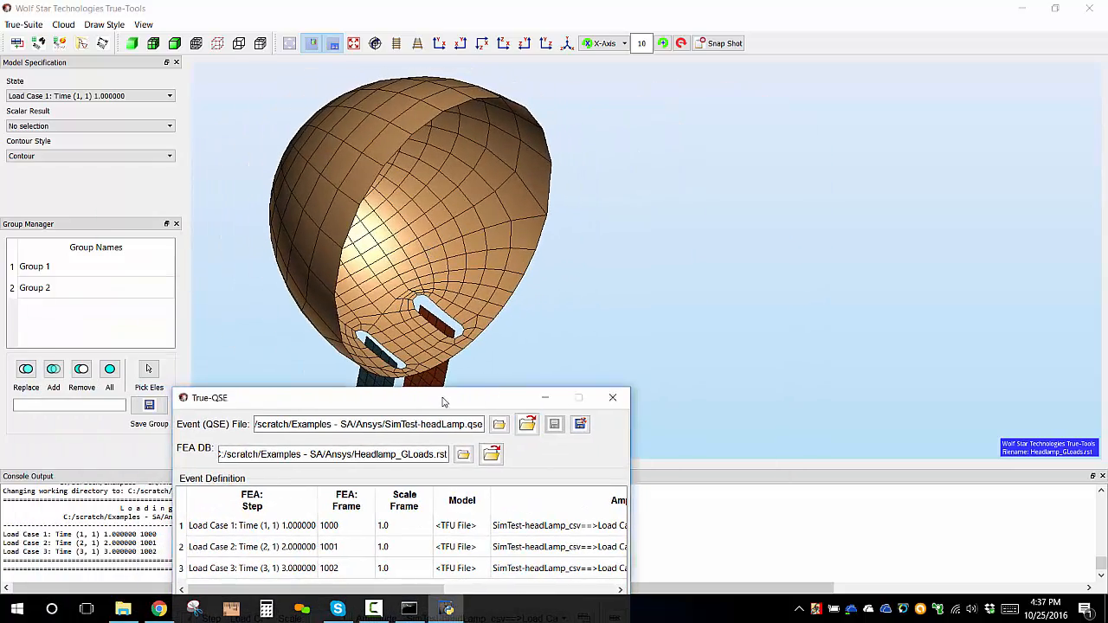
{"action": "left_click_drag", "start_coordinate": [445, 397], "coordinate": [808, 173]}
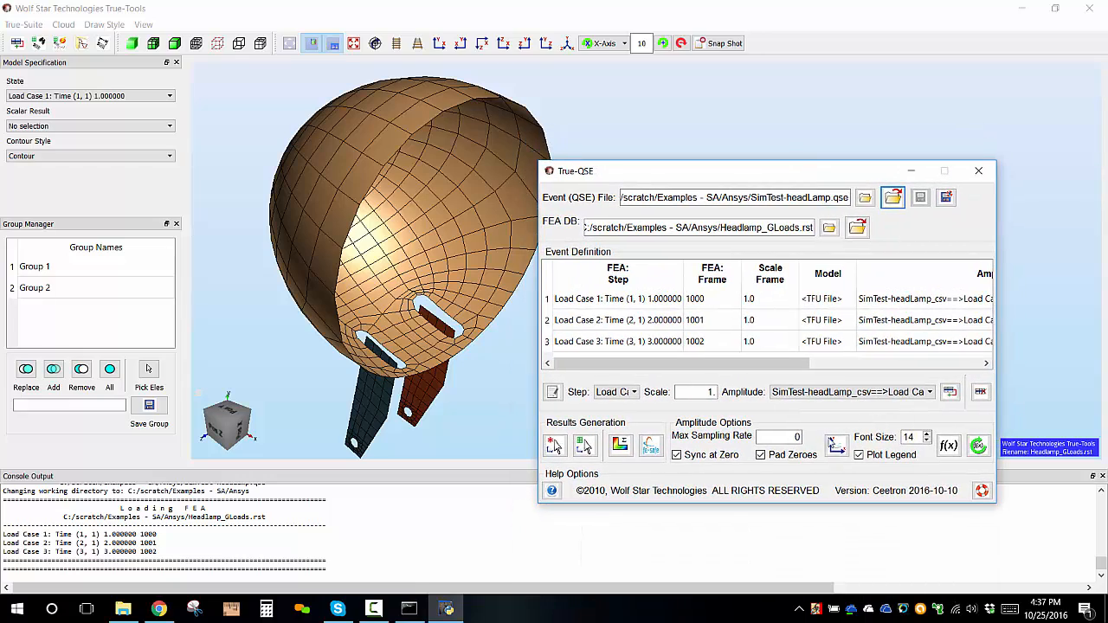
{"action": "left_click", "coordinate": [844, 454]}
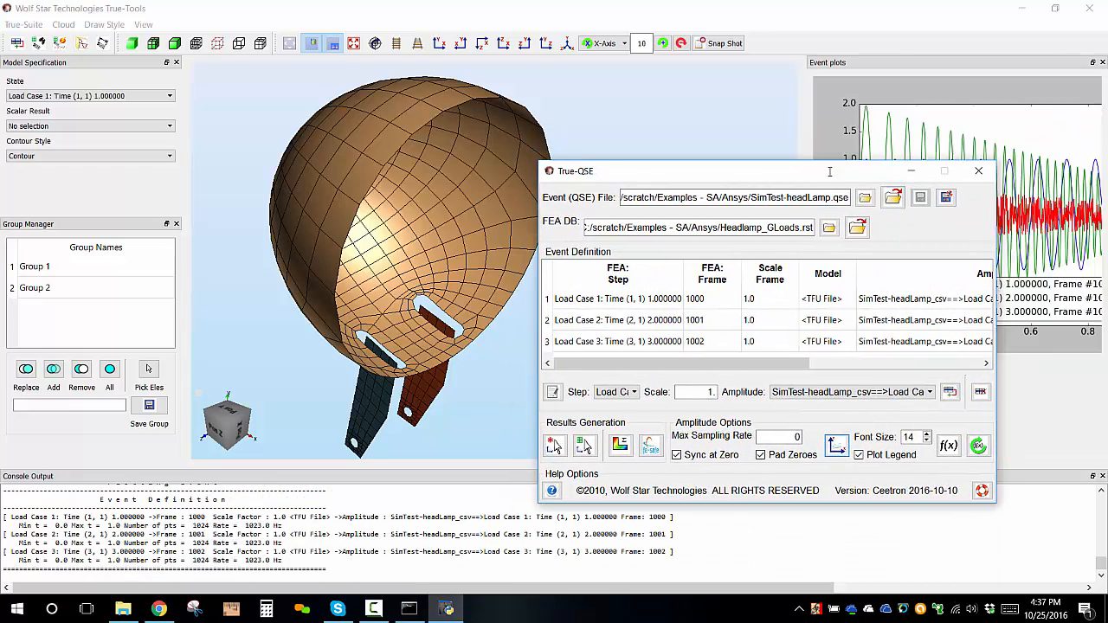
{"action": "left_click_drag", "start_coordinate": [831, 174], "coordinate": [829, 312]}
{"action": "middle_click_drag", "start_coordinate": [411, 199], "coordinate": [573, 210]}
{"action": "left_click_drag", "start_coordinate": [658, 310], "coordinate": [788, 151]}
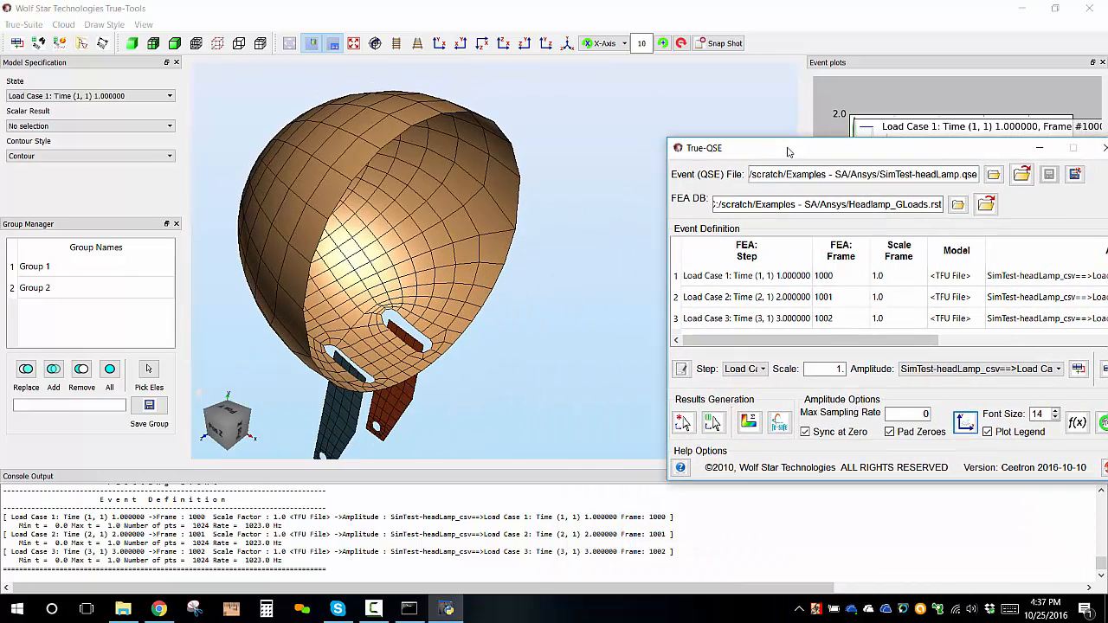
- Start Nodal Functions for the event and pick a single node on the near rim edge of the headlamp bowl
{"action": "left_click", "coordinate": [683, 422]}
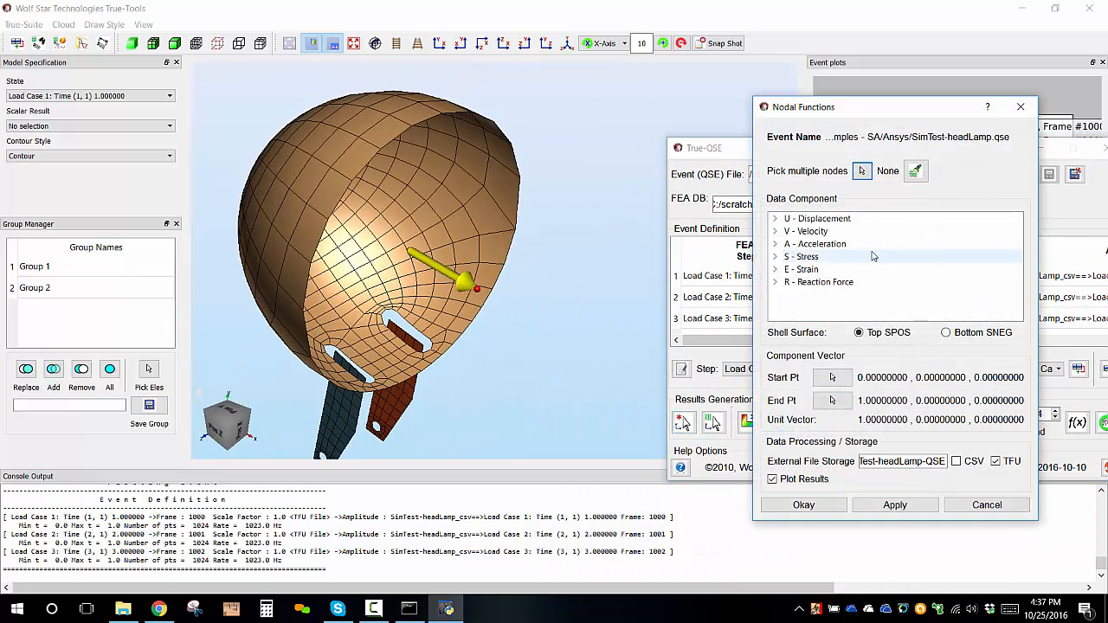
{"action": "left_click", "coordinate": [861, 170]}
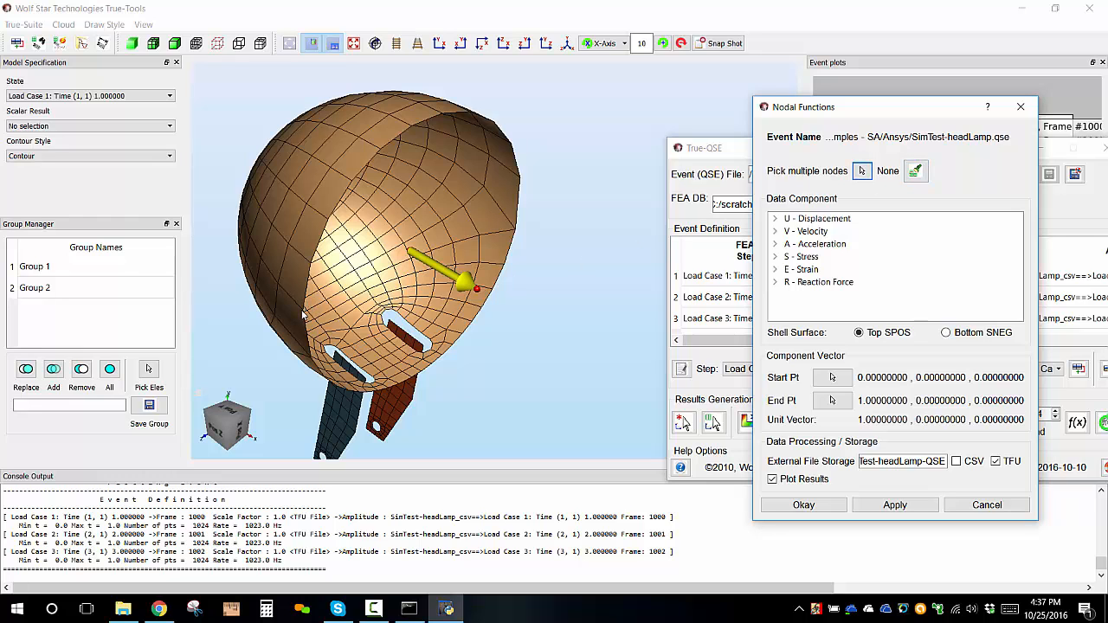
{"action": "scroll", "coordinate": [302, 316], "scroll_direction": "up", "scroll_amount": 6}
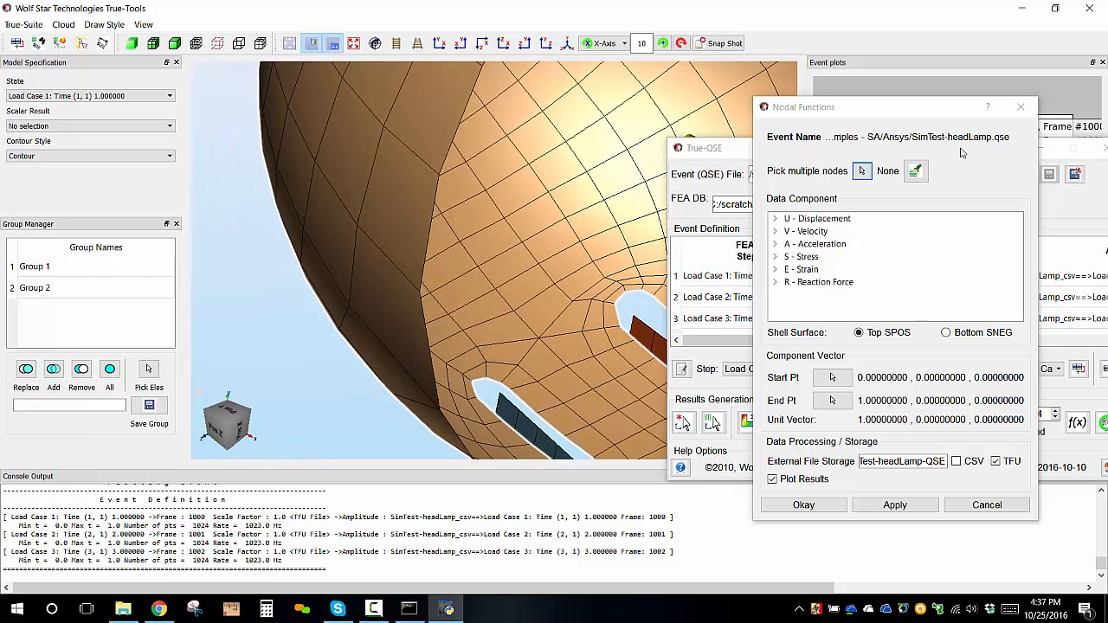
{"action": "left_click", "coordinate": [861, 170]}
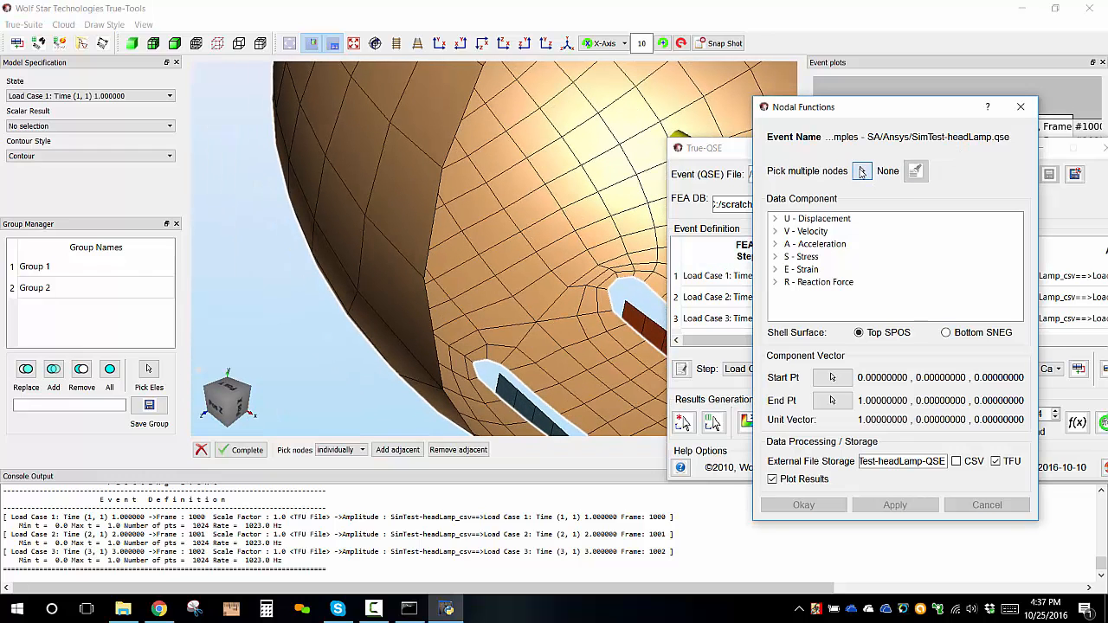
{"action": "left_click", "coordinate": [429, 278]}
{"action": "scroll", "coordinate": [422, 284], "scroll_direction": "up", "scroll_amount": 3}
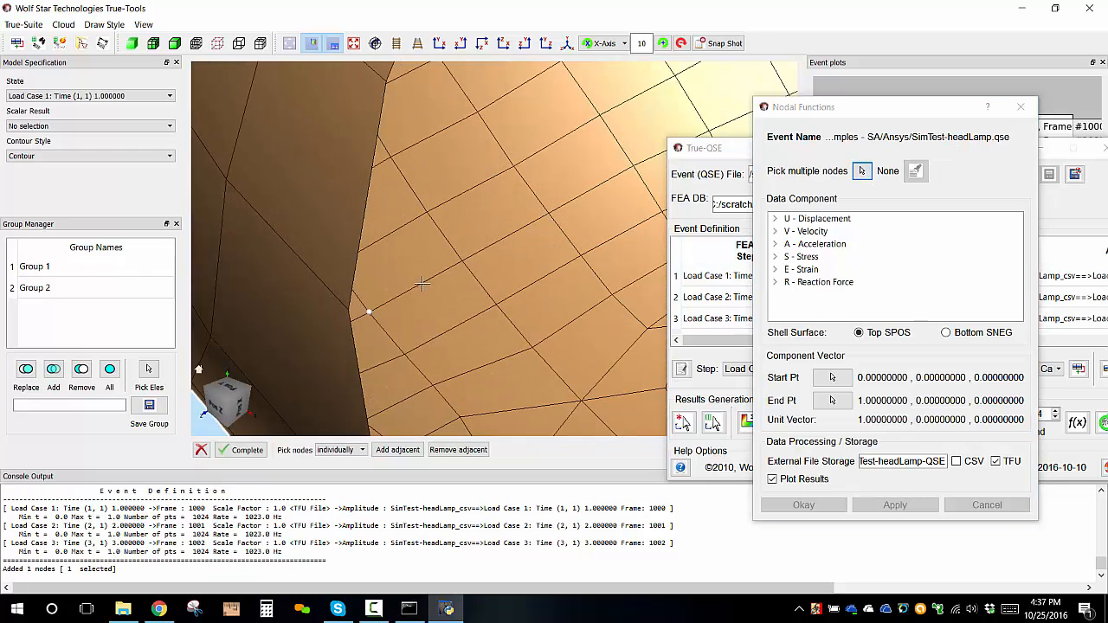
{"action": "left_click", "coordinate": [358, 334]}
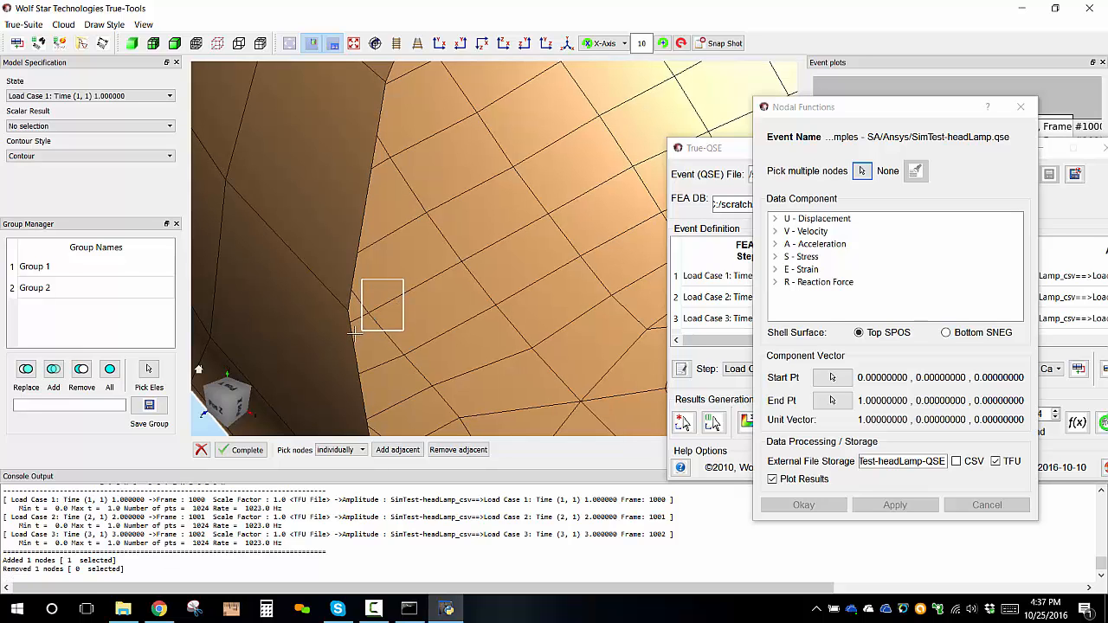
{"action": "left_click", "coordinate": [347, 310]}
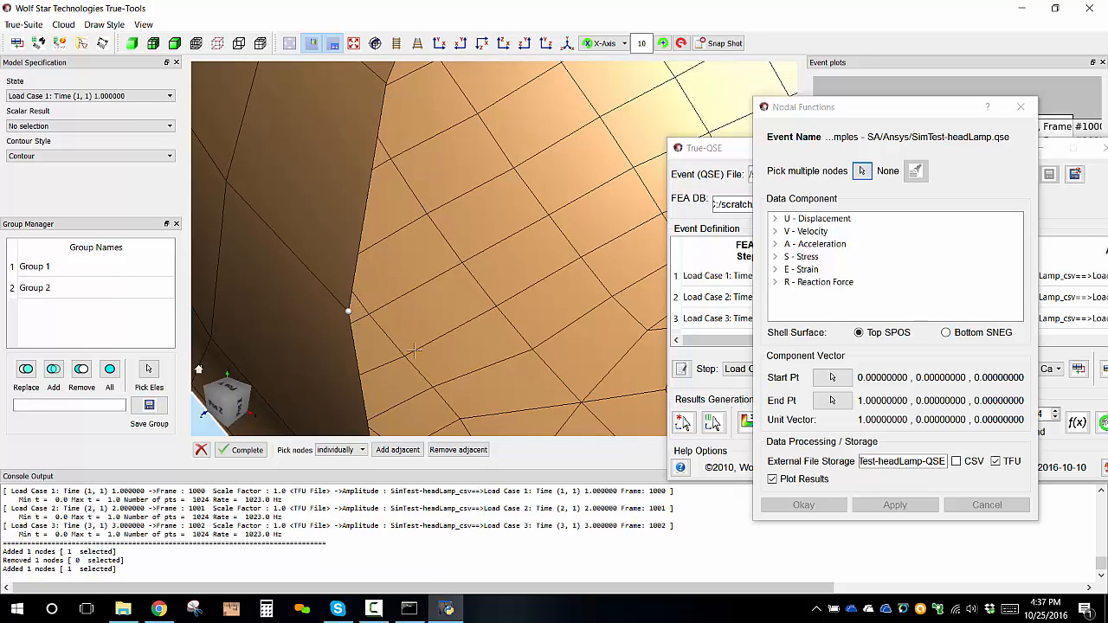
- Add a second node on the opposite rim edge of the headlamp bowl to the node selection
{"action": "scroll", "coordinate": [388, 342], "scroll_direction": "down", "scroll_amount": 3}
{"action": "scroll", "coordinate": [388, 342], "scroll_direction": "down", "scroll_amount": 3}
{"action": "middle_click_drag", "start_coordinate": [487, 258], "coordinate": [313, 312]}
{"action": "scroll", "coordinate": [518, 227], "scroll_direction": "up", "scroll_amount": 3}
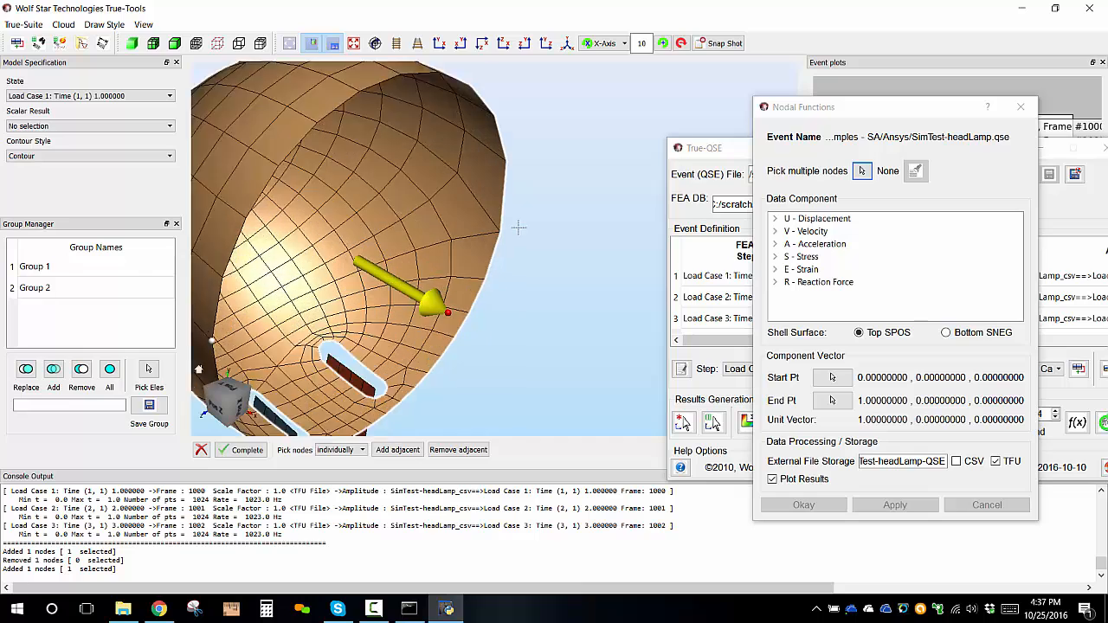
{"action": "left_click", "coordinate": [505, 210]}
{"action": "scroll", "coordinate": [520, 294], "scroll_direction": "down", "scroll_amount": 4}
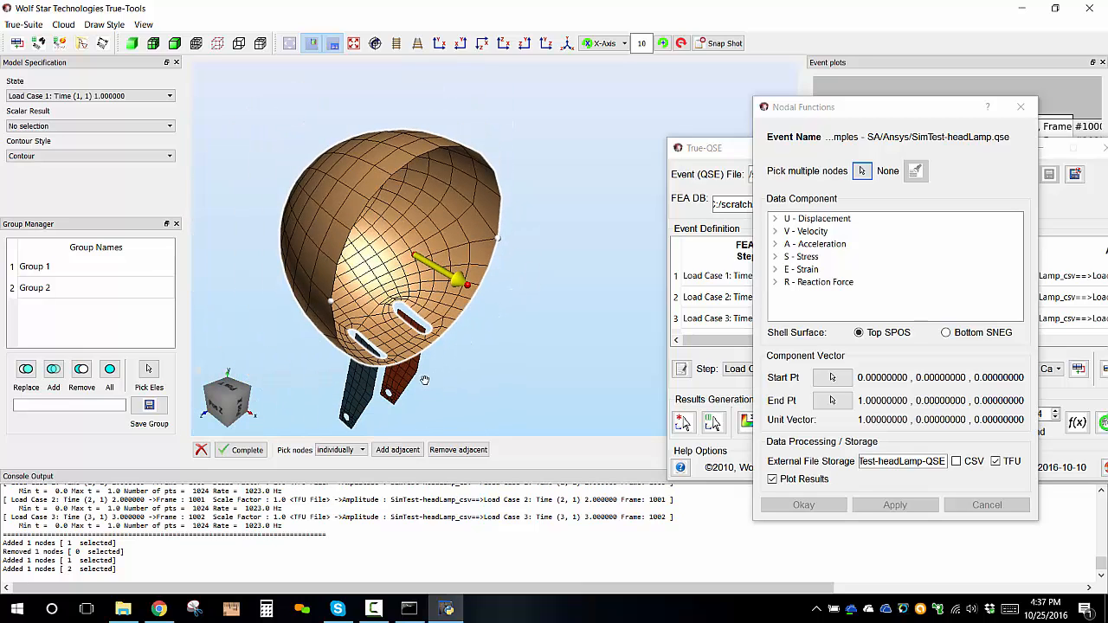
- Add one node on each of the two mounting legs to the node selection and complete the pick
{"action": "left_click", "coordinate": [419, 373]}
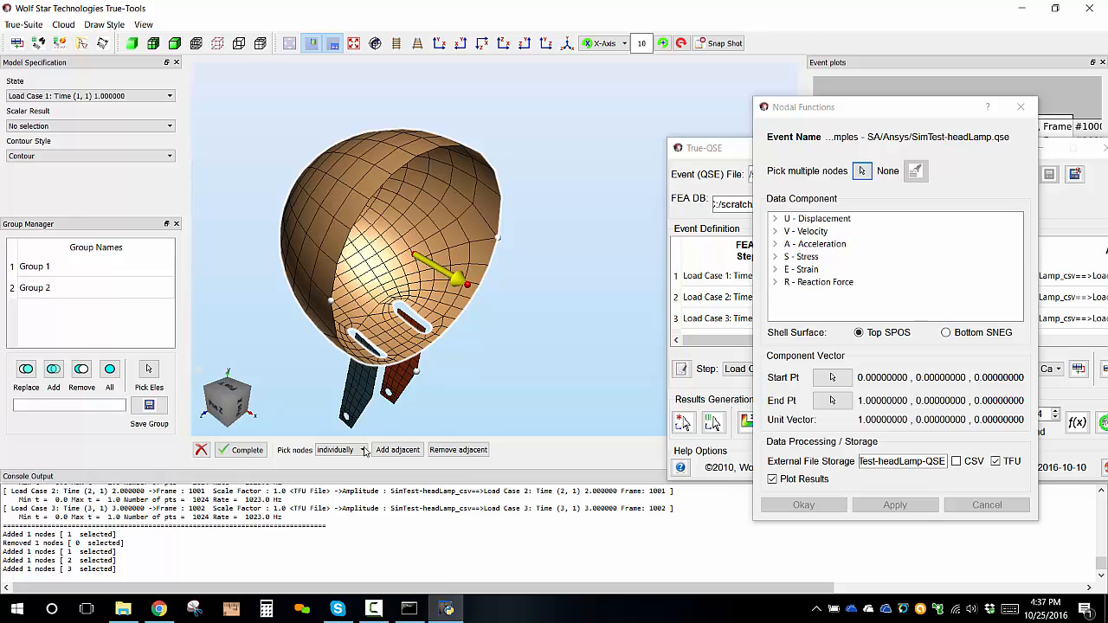
{"action": "middle_click_drag", "start_coordinate": [370, 398], "coordinate": [369, 395]}
{"action": "left_click", "coordinate": [368, 394]}
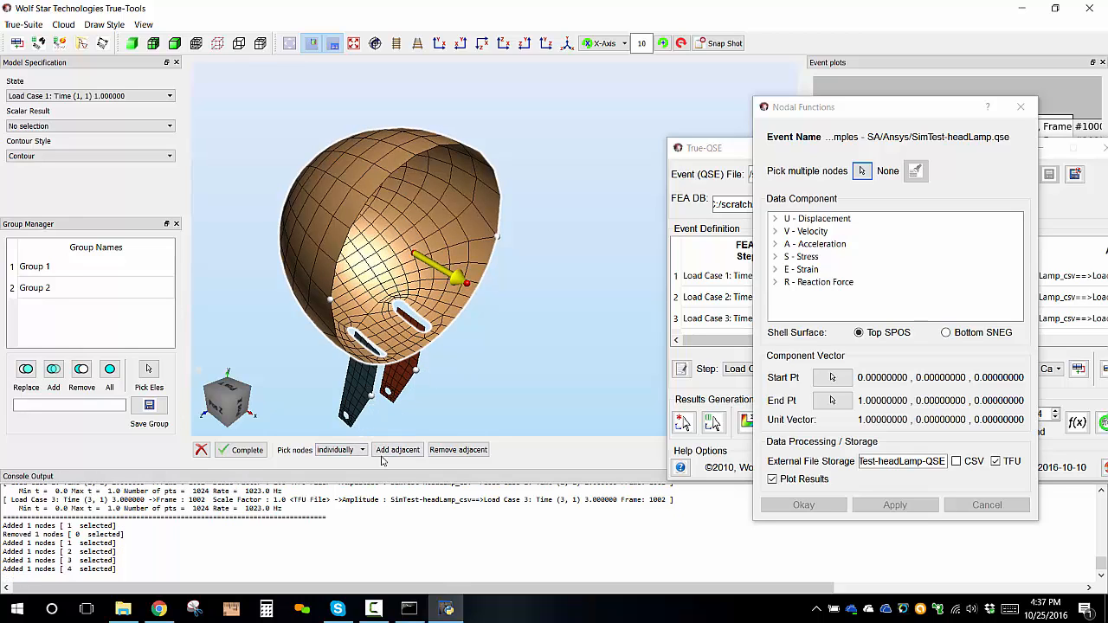
{"action": "left_click", "coordinate": [245, 450]}
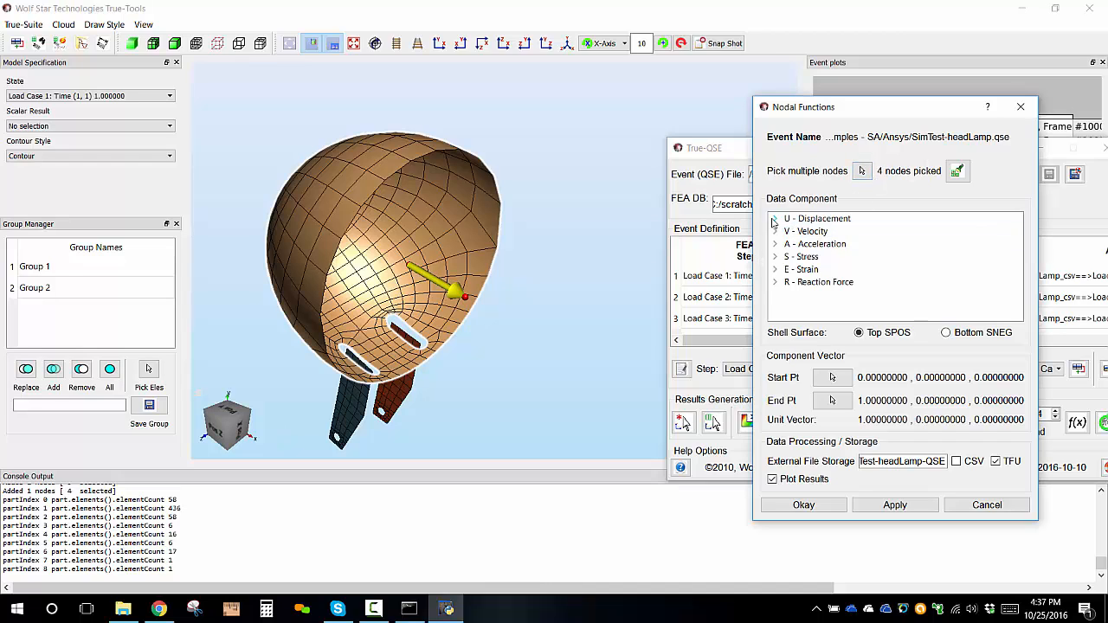
- Generate and plot the U3 - Global Z displacement results for the four picked nodes
{"action": "left_click", "coordinate": [775, 219]}
{"action": "left_click", "coordinate": [821, 258]}
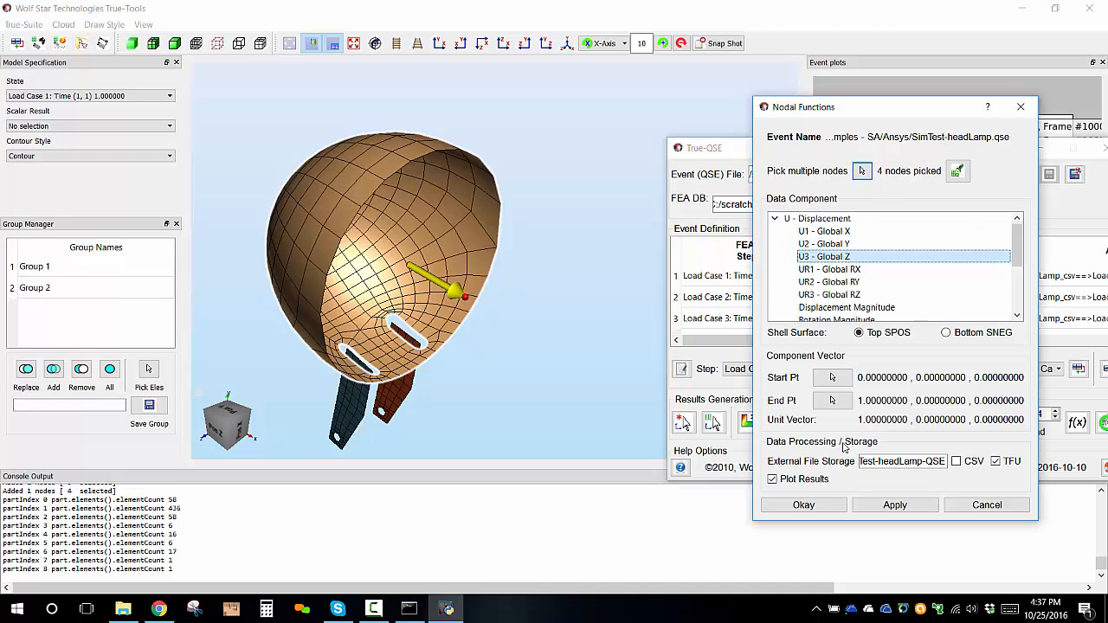
{"action": "left_click", "coordinate": [896, 507]}
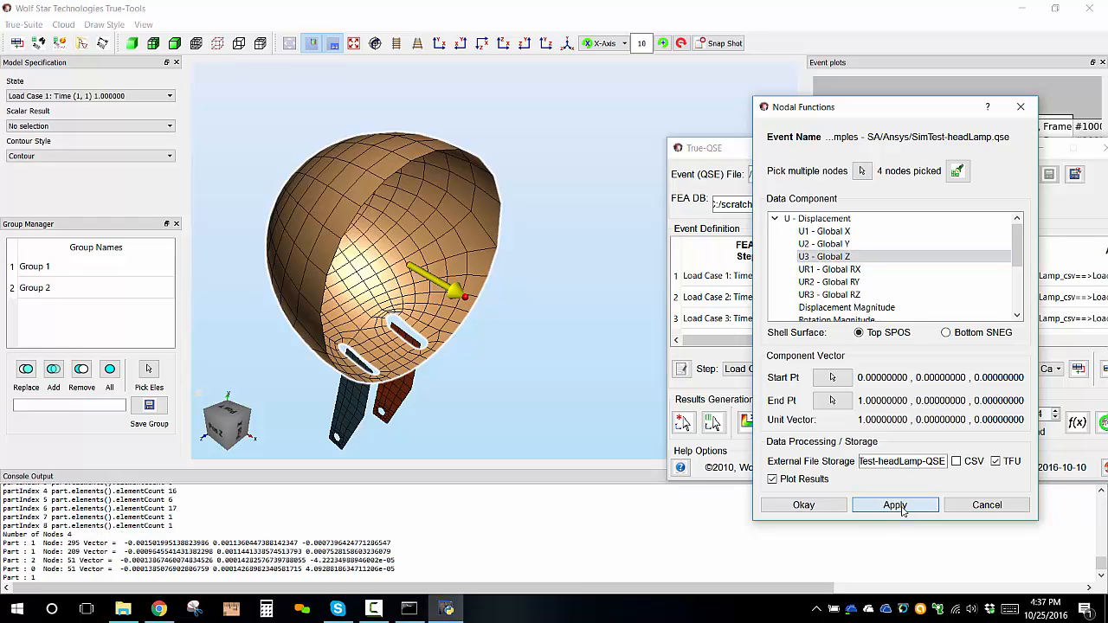
- Remove the event plots and widen the result plots, placing the dialogs so the U3 displacement curves are readable
{"action": "left_click_drag", "start_coordinate": [904, 108], "coordinate": [432, 131]}
{"action": "left_click_drag", "start_coordinate": [747, 141], "coordinate": [668, 529]}
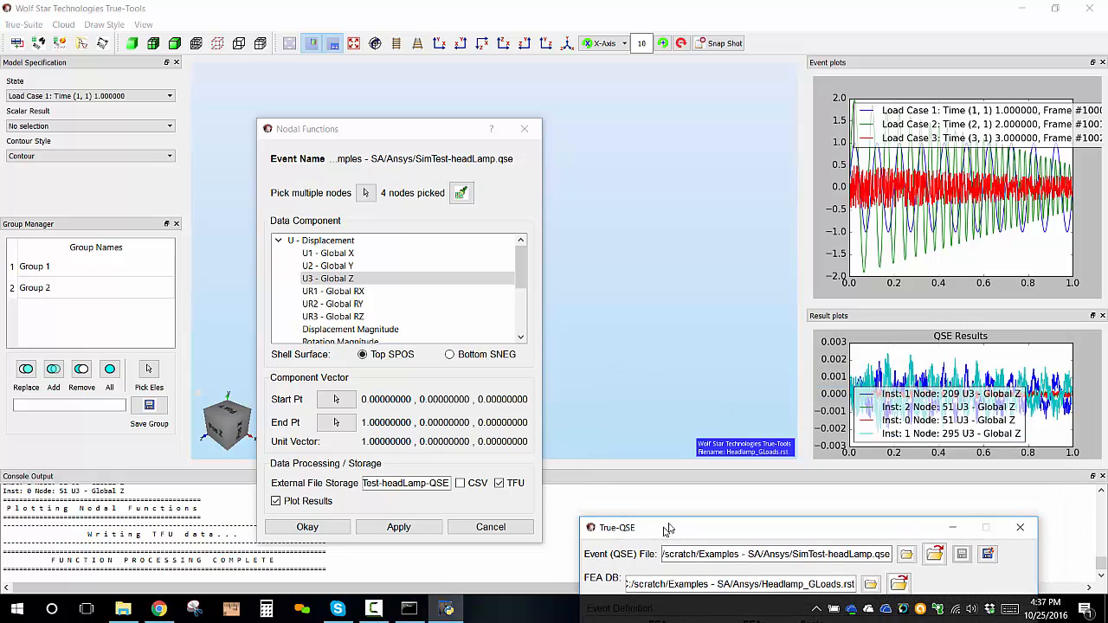
{"action": "left_click", "coordinate": [1102, 63]}
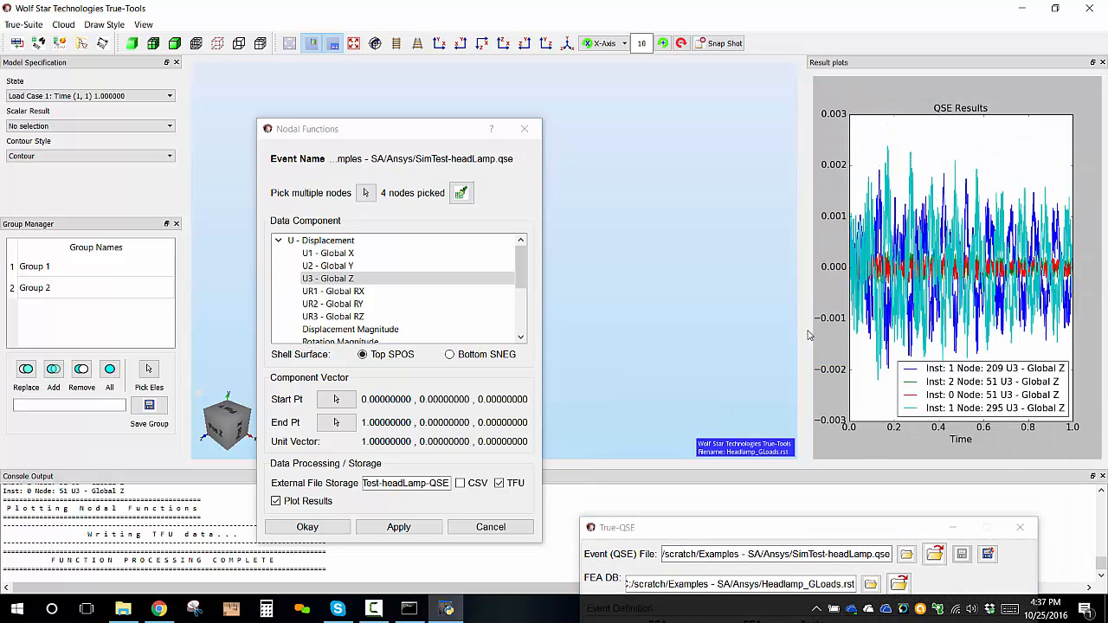
{"action": "left_click_drag", "start_coordinate": [805, 332], "coordinate": [674, 348]}
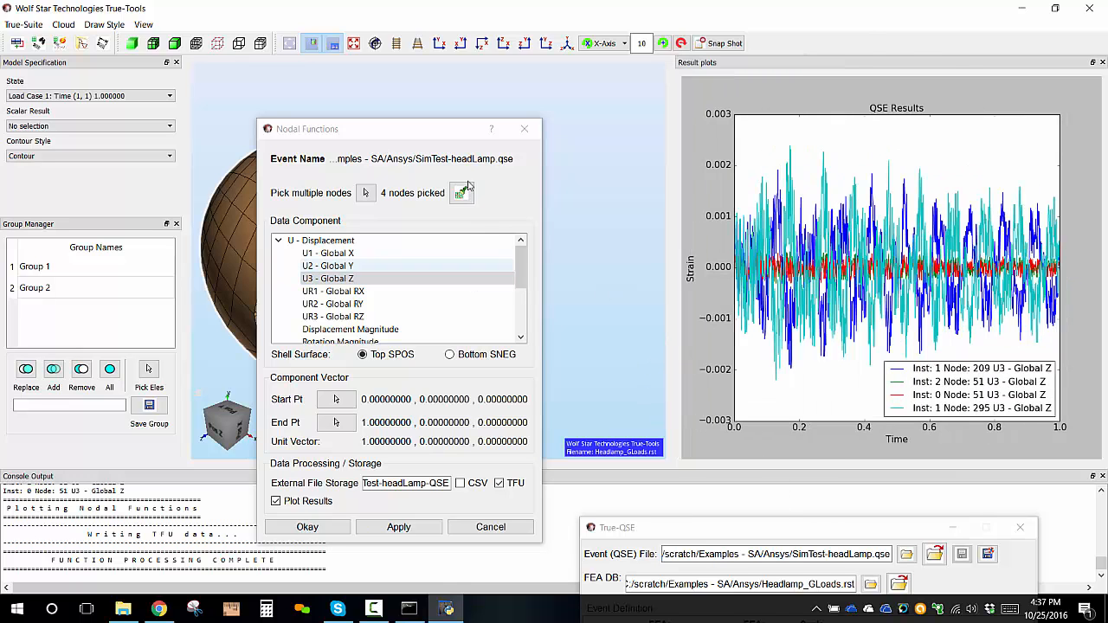
{"action": "left_click_drag", "start_coordinate": [402, 132], "coordinate": [633, 104]}
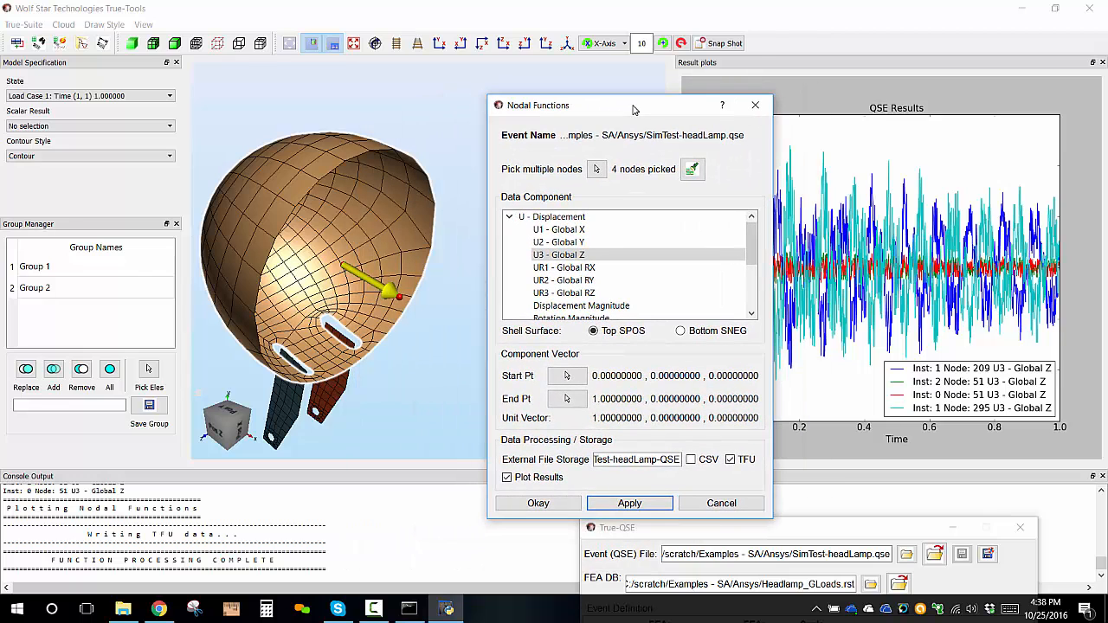
- Generate and plot the MISES - Von Mises Stress results for the picked nodes instead of U3 displacement
{"action": "left_click", "coordinate": [753, 109]}
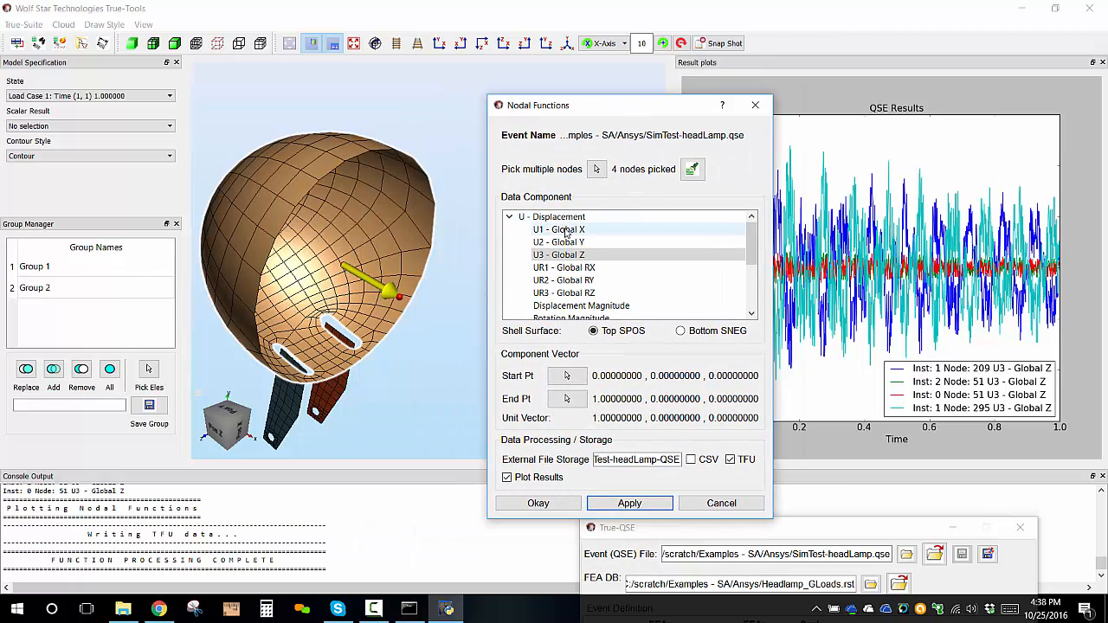
{"action": "left_click", "coordinate": [572, 255]}
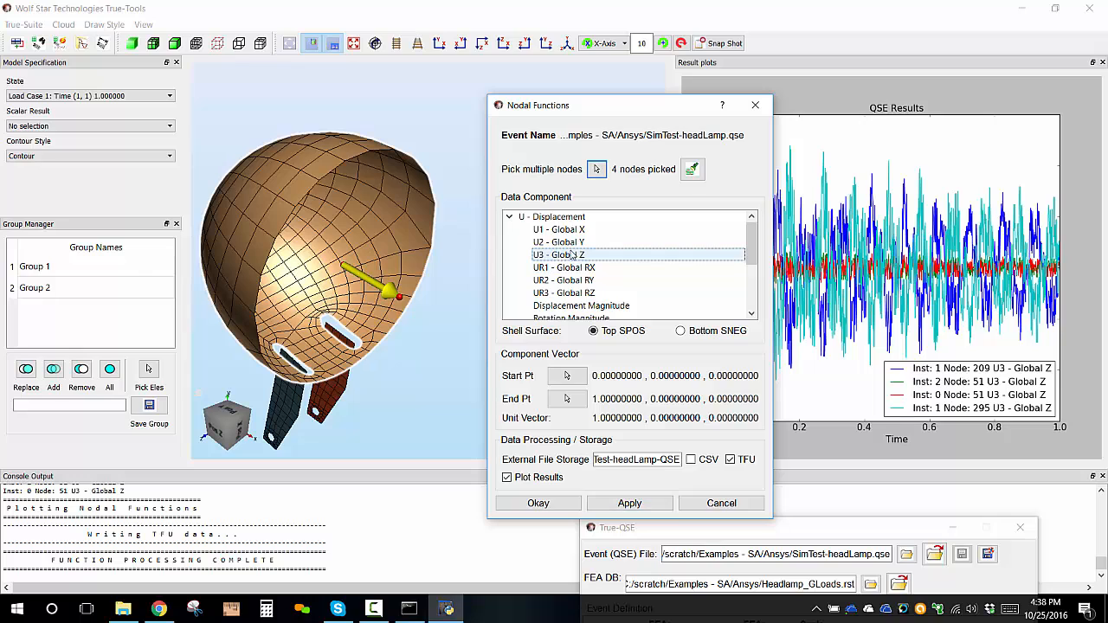
{"action": "left_click", "coordinate": [510, 217]}
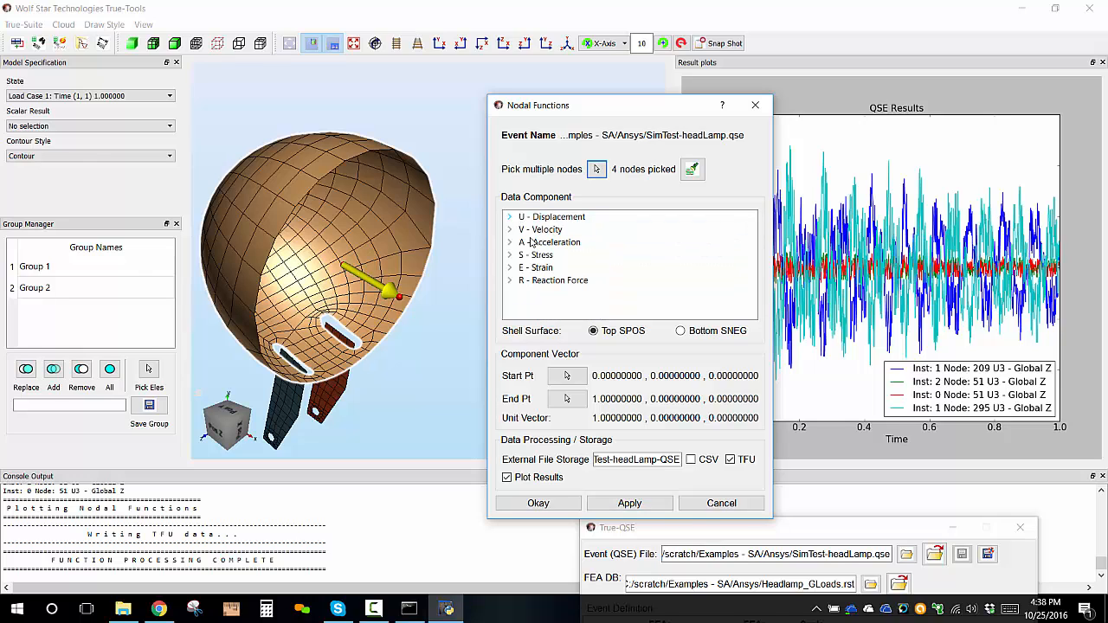
{"action": "left_click", "coordinate": [510, 256]}
{"action": "left_click", "coordinate": [568, 271]}
{"action": "left_click", "coordinate": [630, 503]}
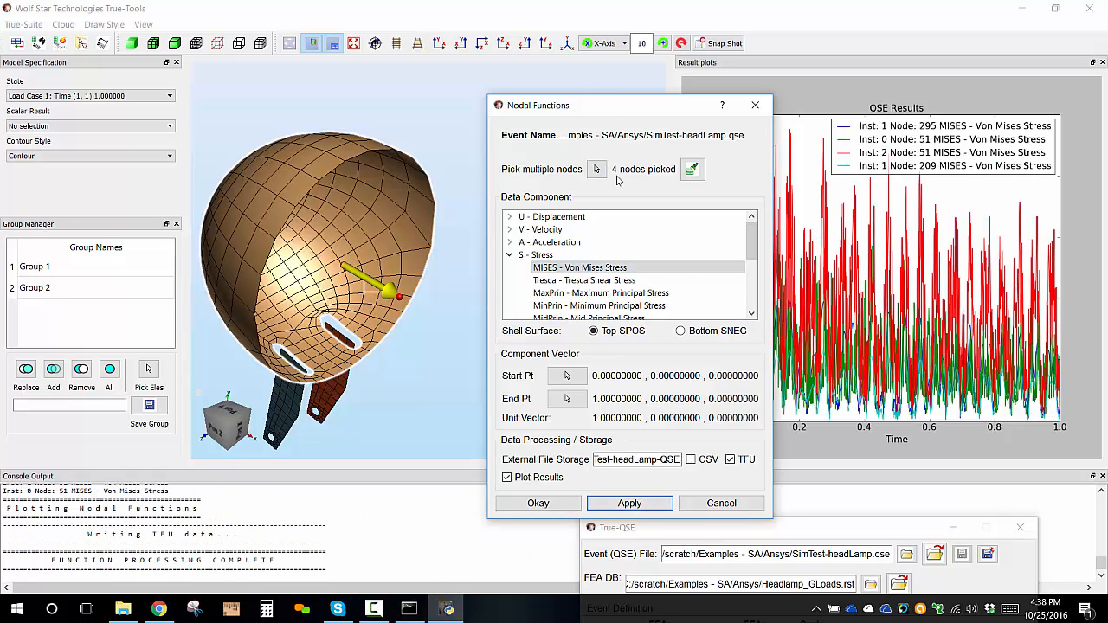
- Close Nodal Functions after viewing the stress components and the Von Mises plot, and close True-QSE
{"action": "left_click", "coordinate": [542, 277], "text": "ctrl"}
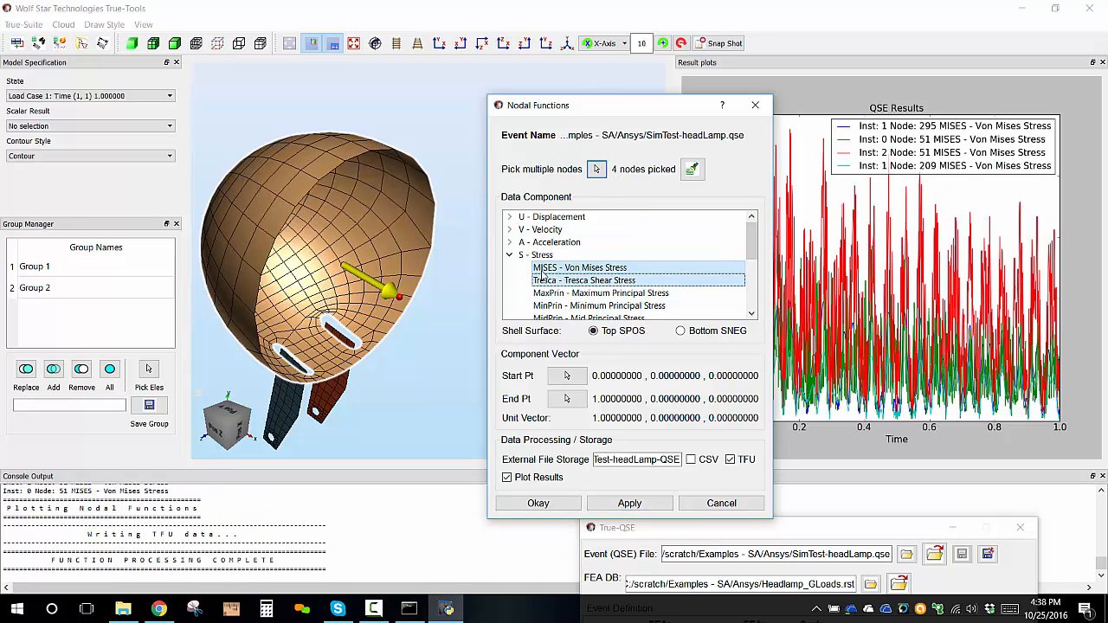
{"action": "left_click", "coordinate": [510, 255]}
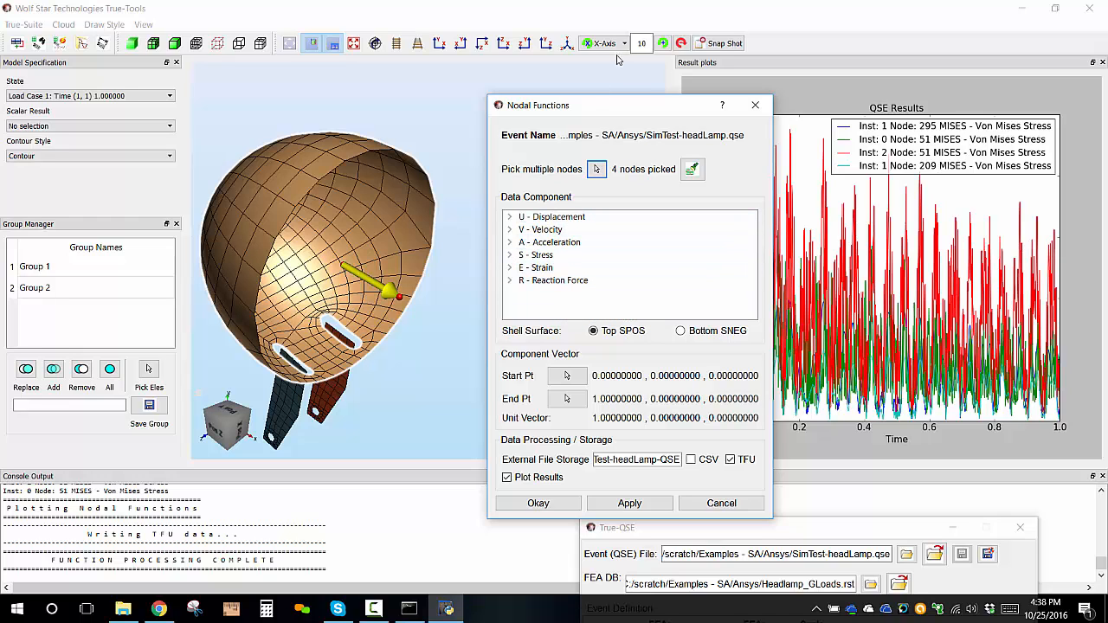
{"action": "left_click_drag", "start_coordinate": [626, 109], "coordinate": [474, 80]}
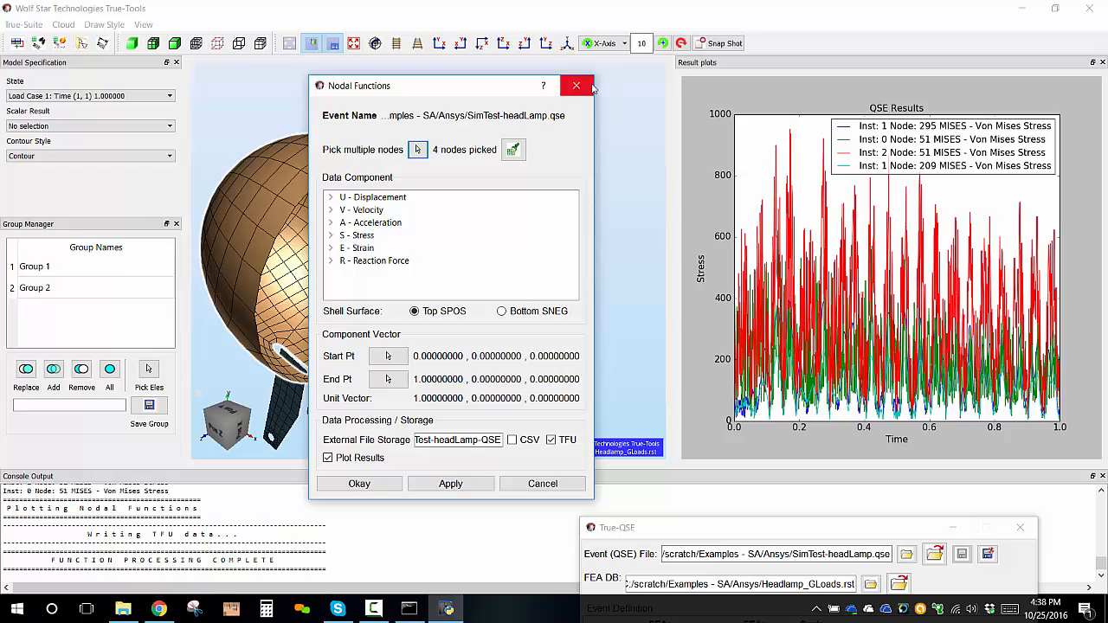
{"action": "left_click", "coordinate": [603, 77]}
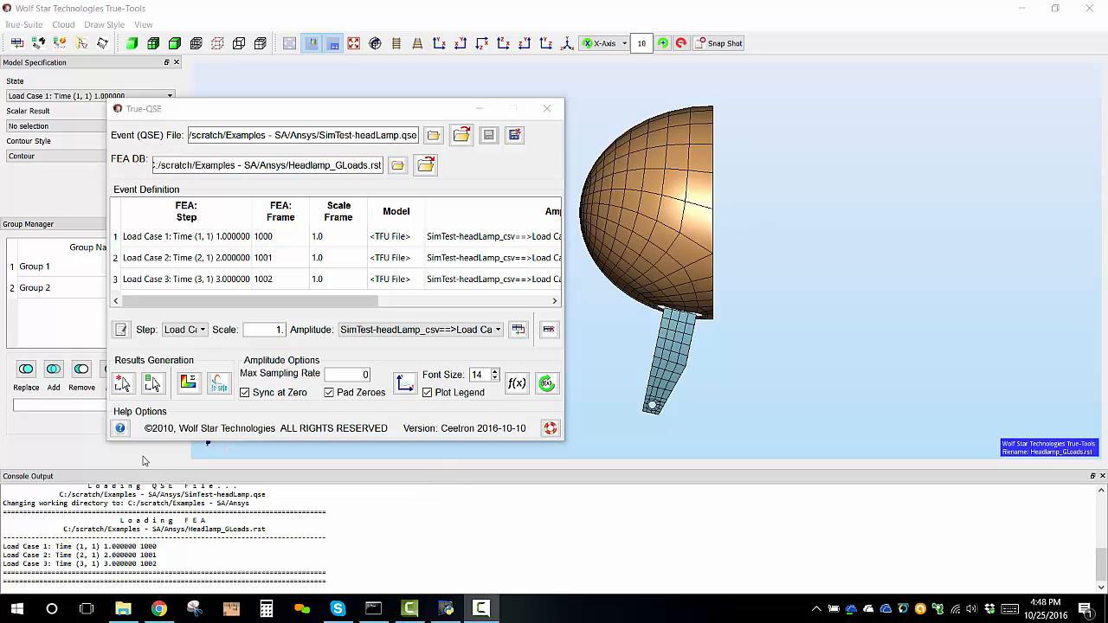
{"action": "left_click", "coordinate": [548, 111]}
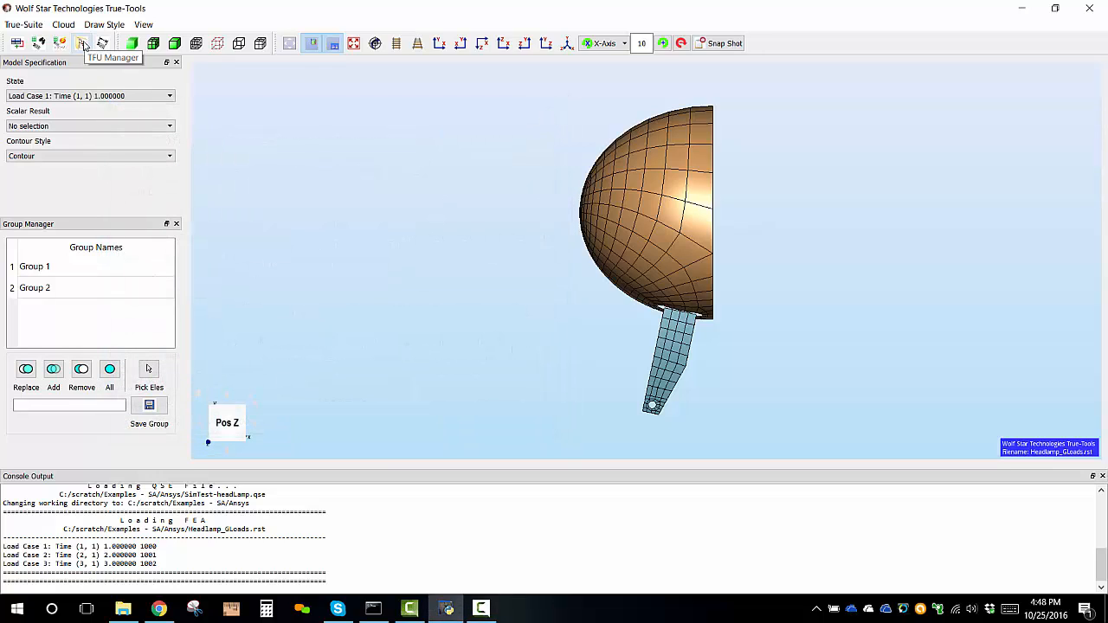
- Start the TFU Manager and load the function file SimTest-headLamp.tfu from the Ansys examples folder
{"action": "left_click", "coordinate": [83, 43]}
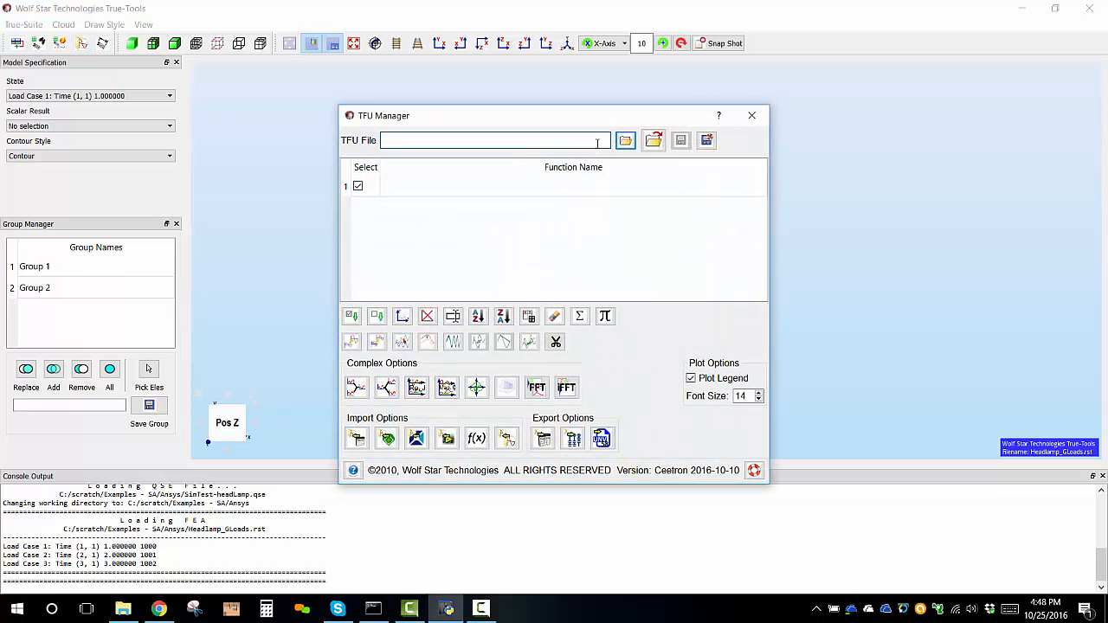
{"action": "left_click_drag", "start_coordinate": [511, 121], "coordinate": [275, 107]}
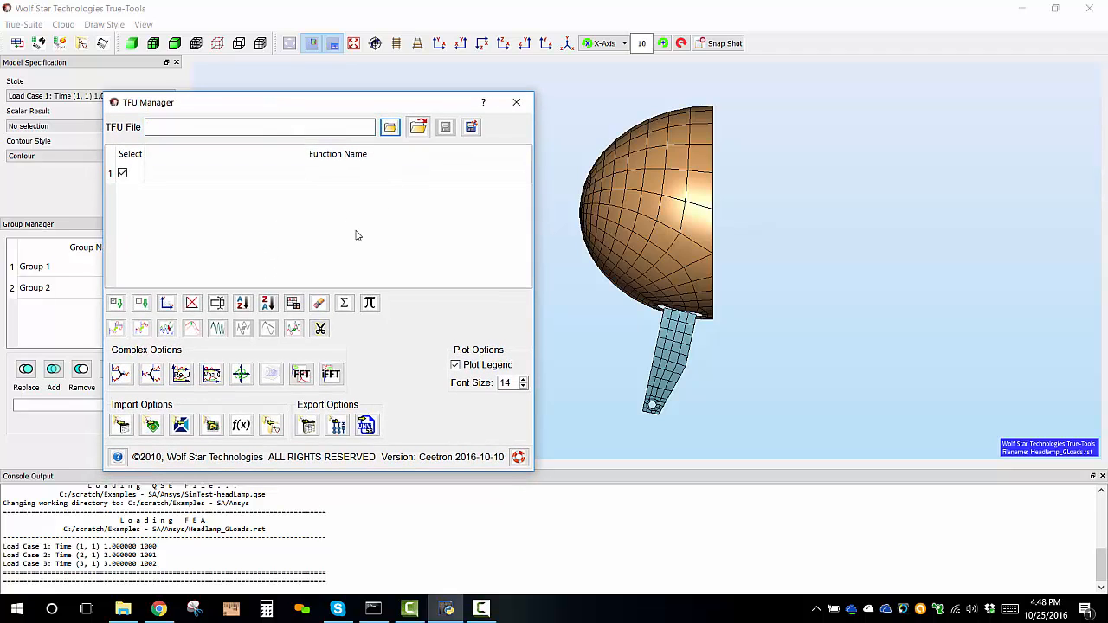
{"action": "left_click", "coordinate": [391, 128]}
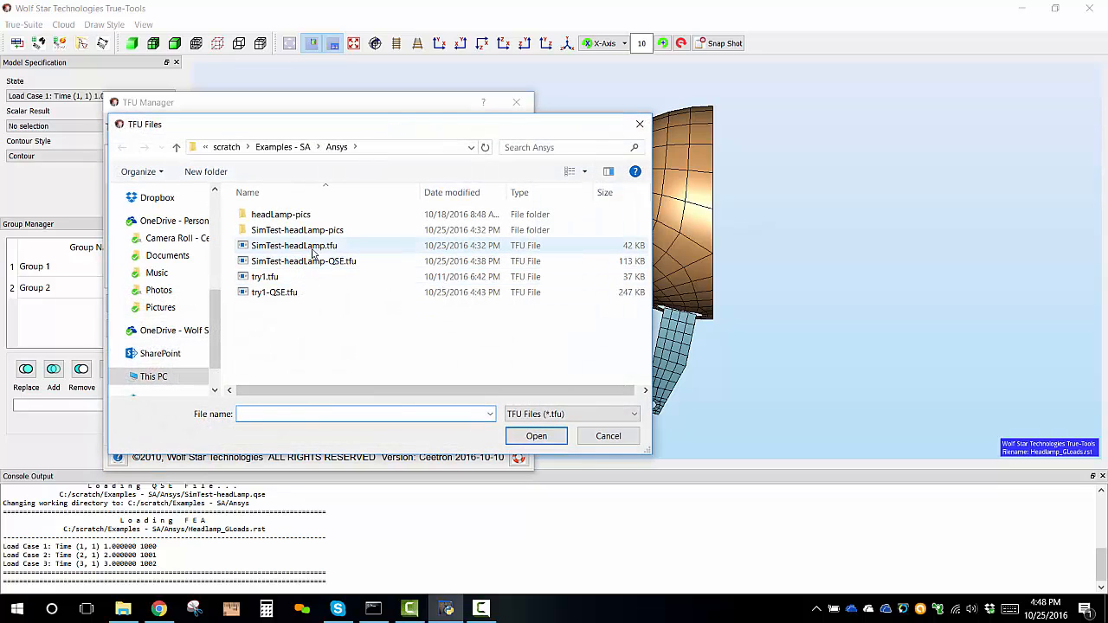
{"action": "left_click", "coordinate": [319, 246]}
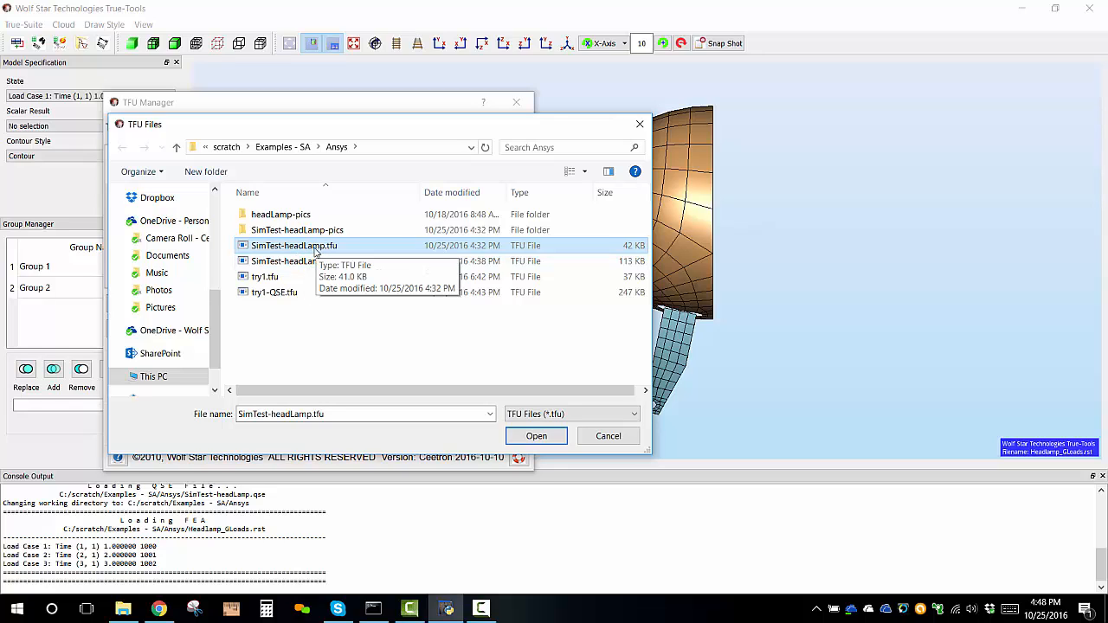
{"action": "left_click", "coordinate": [535, 436]}
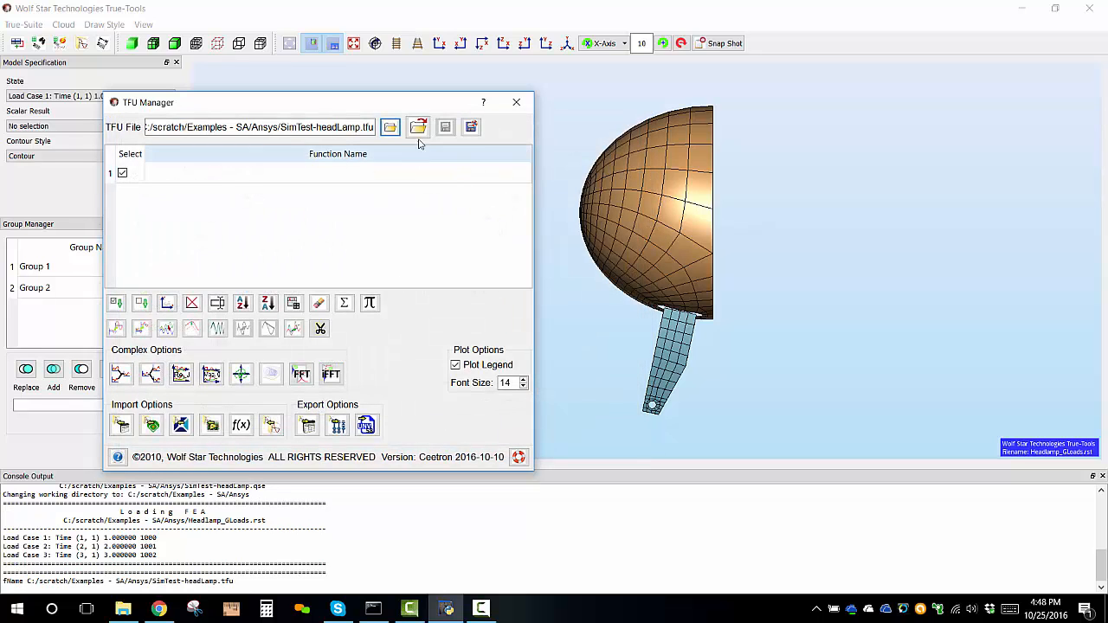
{"action": "left_click", "coordinate": [418, 127]}
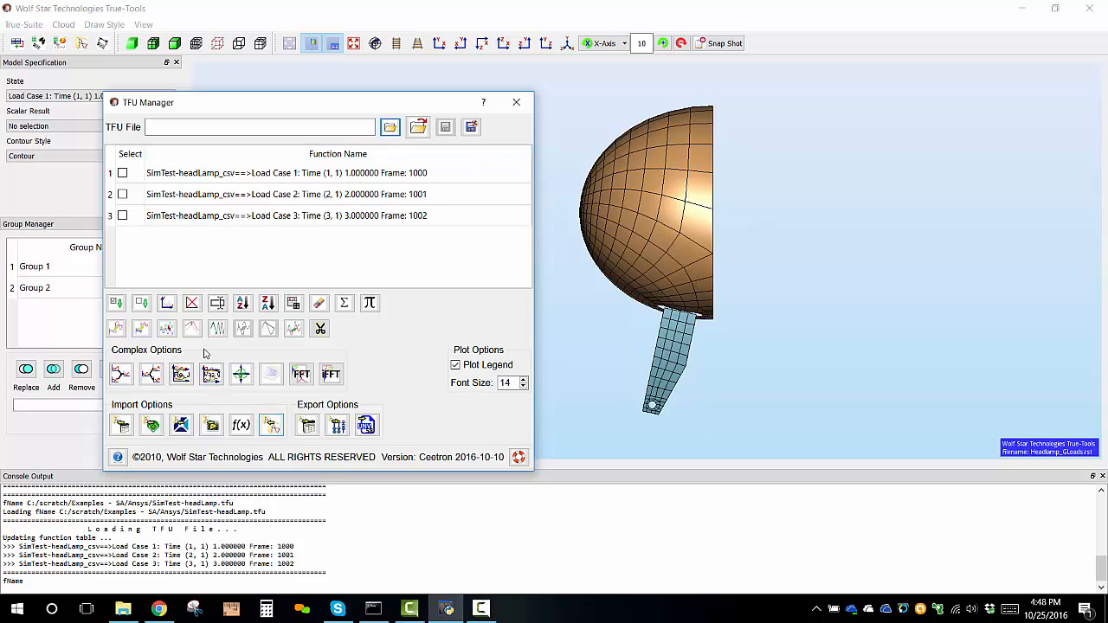
- Import the functions from try1.tfu into the loaded function list
{"action": "left_click", "coordinate": [271, 427]}
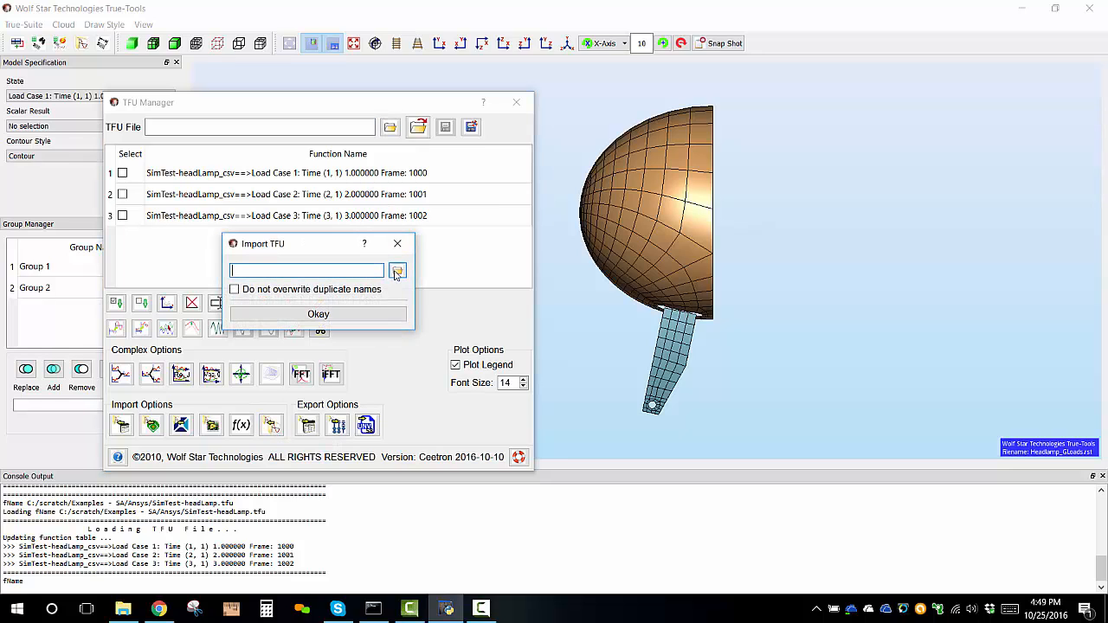
{"action": "left_click", "coordinate": [397, 273]}
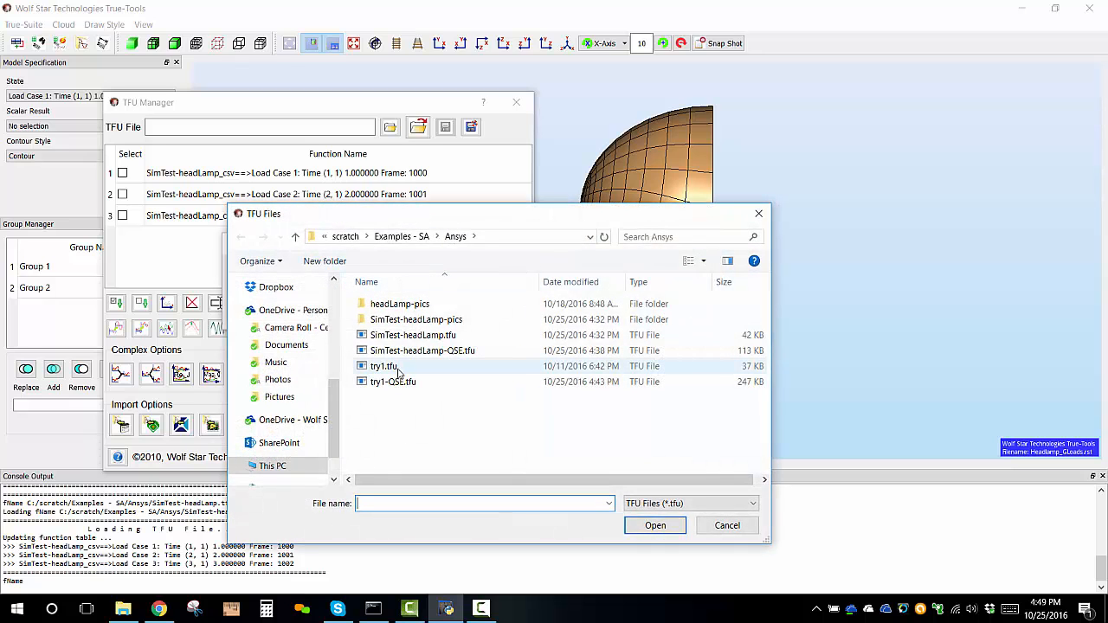
{"action": "left_click", "coordinate": [397, 367]}
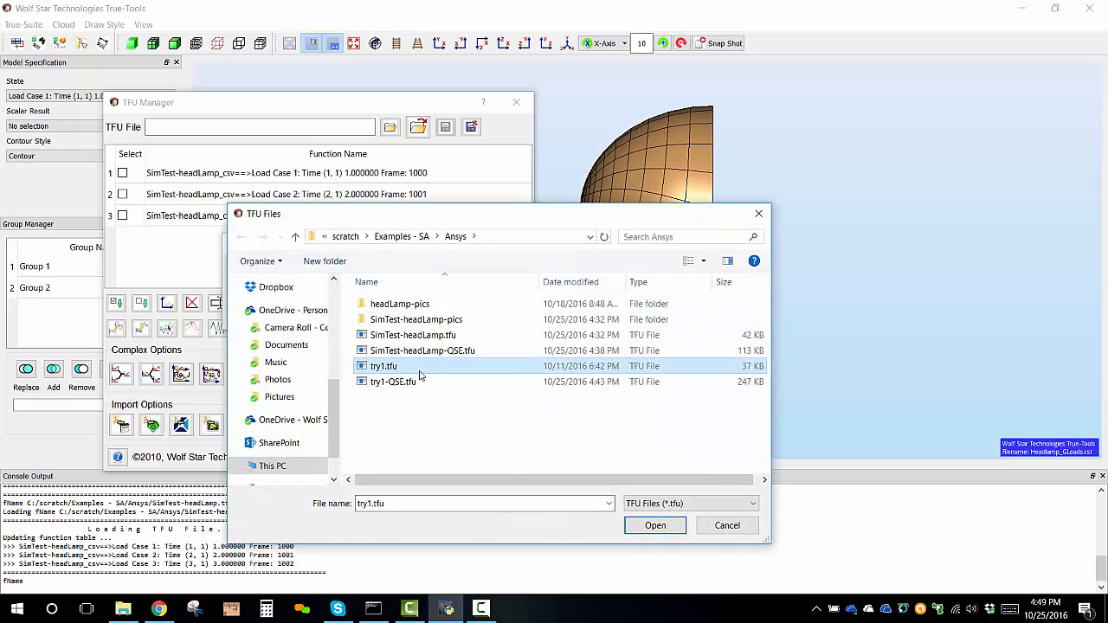
{"action": "left_click", "coordinate": [662, 528]}
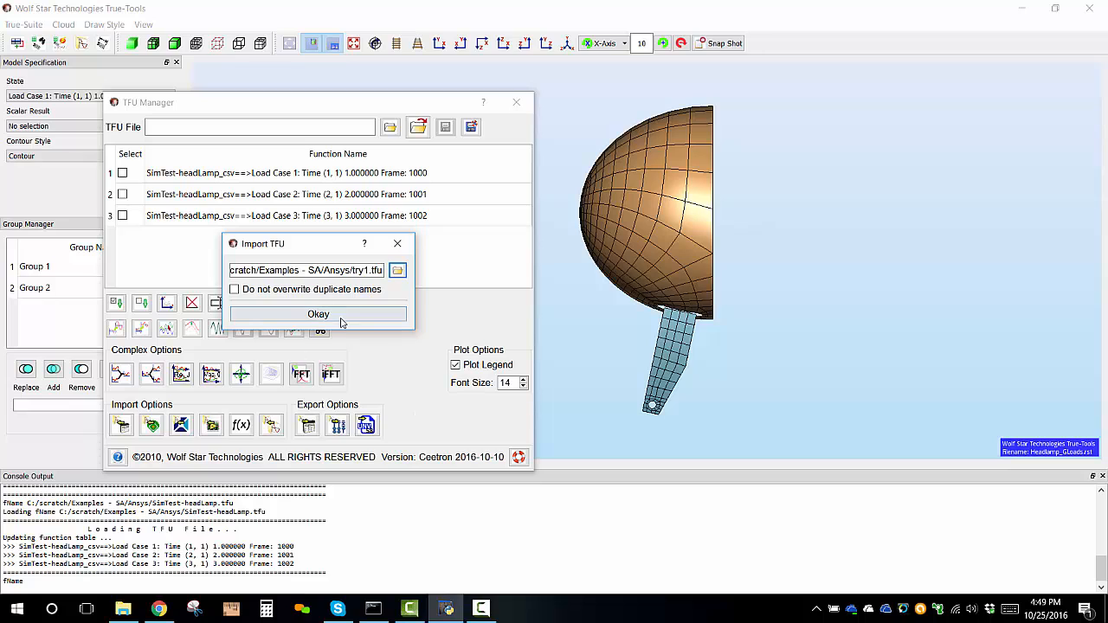
{"action": "left_click", "coordinate": [341, 320]}
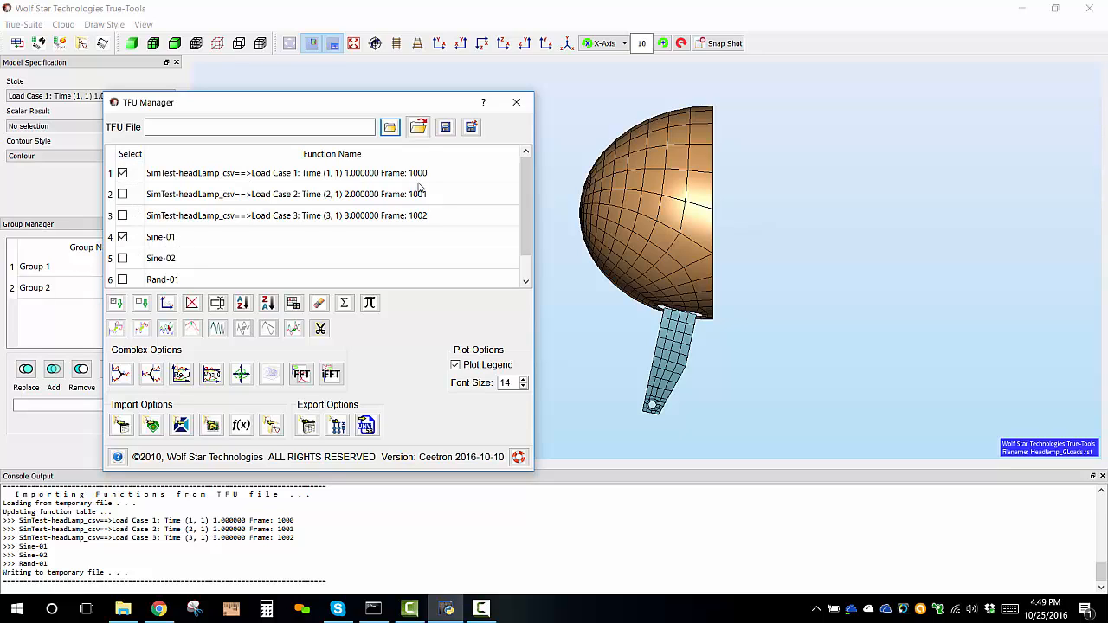
- Plot the Load Case 1 function together with Sine-01 and widen the function plot
{"action": "left_click", "coordinate": [167, 305]}
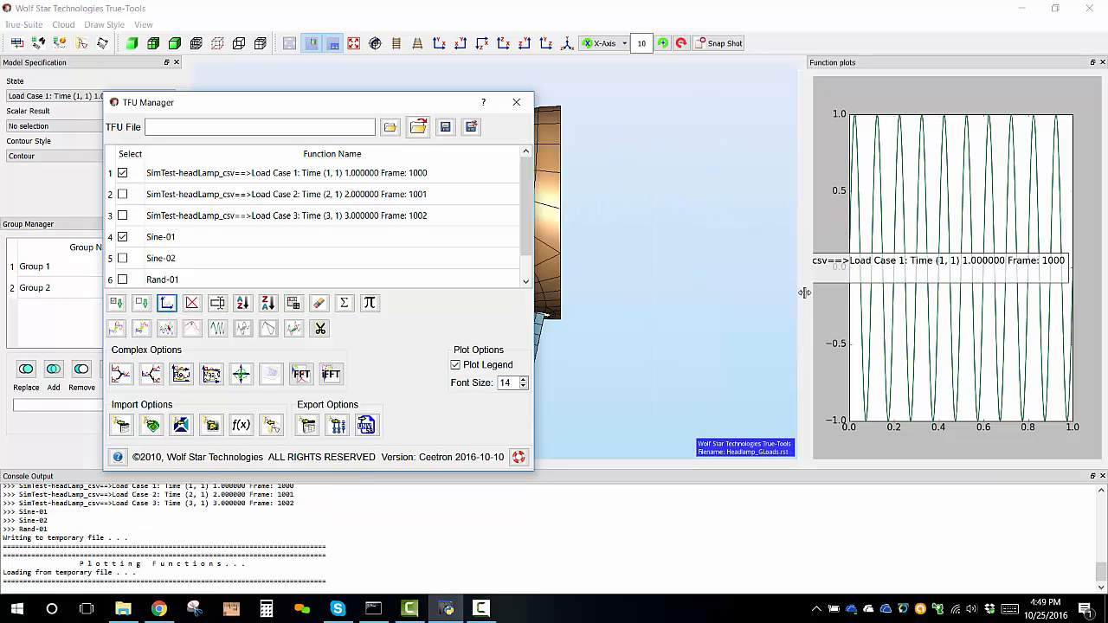
{"action": "left_click_drag", "start_coordinate": [798, 294], "coordinate": [614, 321]}
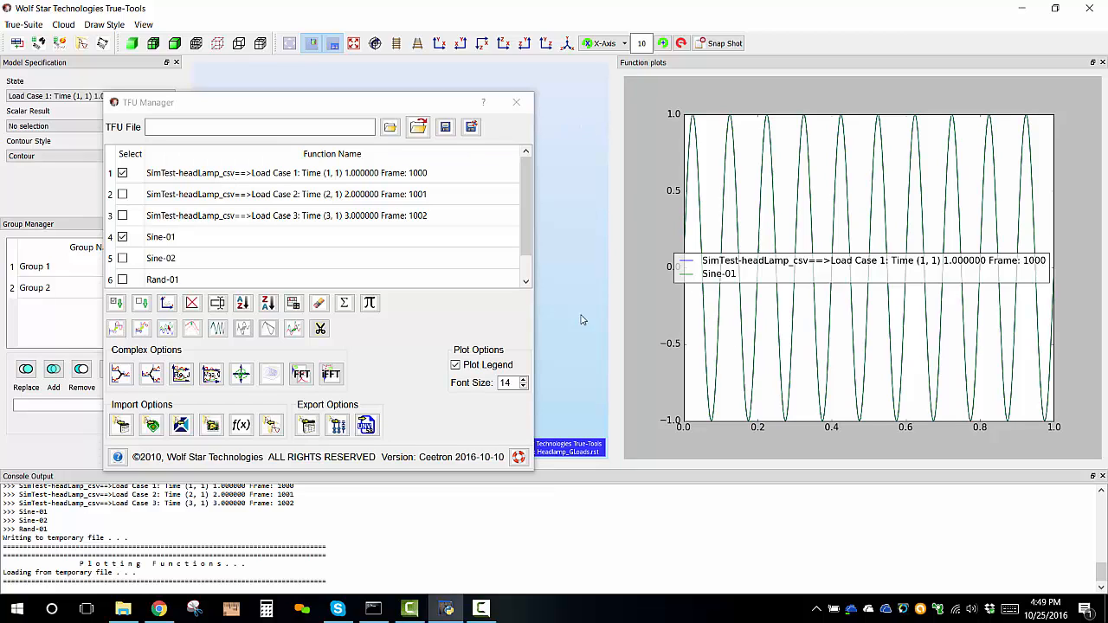
- Plot the Load Case 2 function together with Sine-02, leaving out Load Case 1 and Sine-01
{"action": "left_click", "coordinate": [122, 238]}
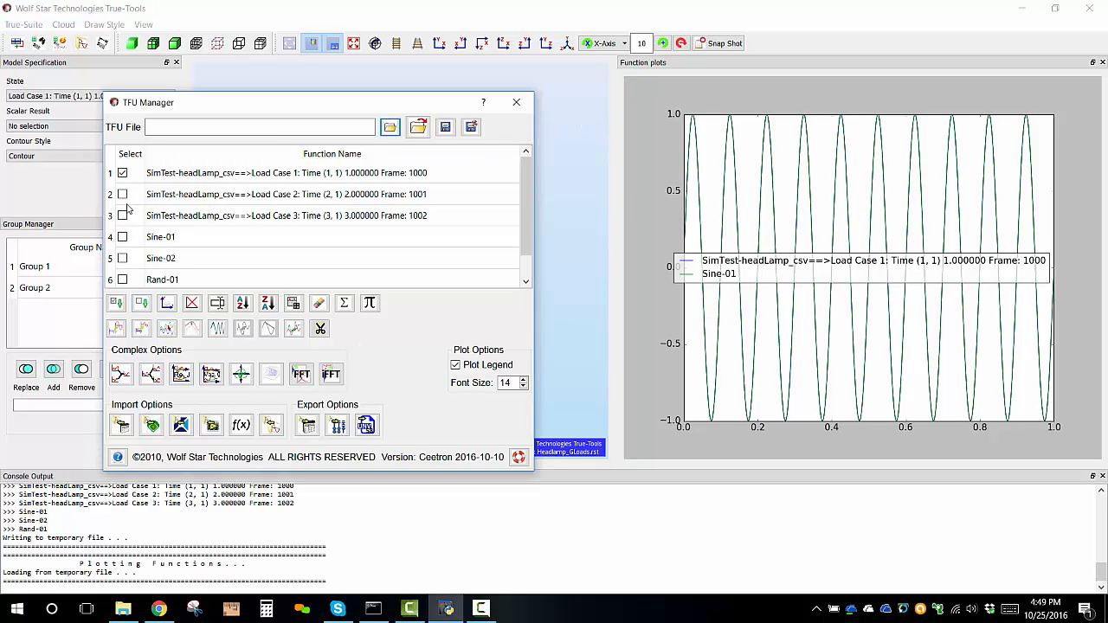
{"action": "left_click", "coordinate": [122, 194]}
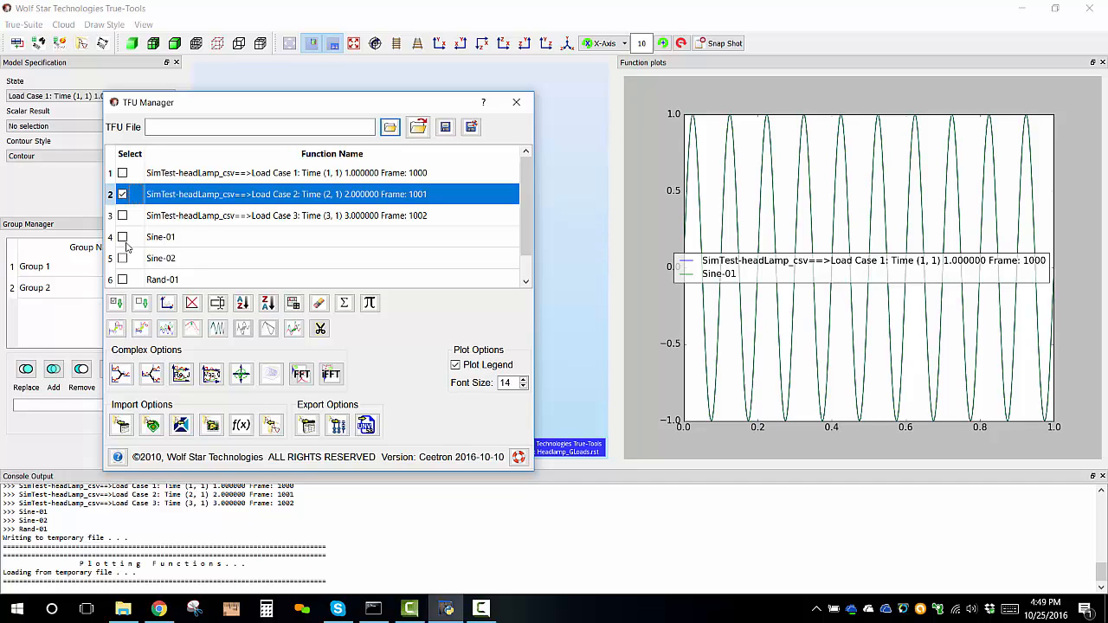
{"action": "left_click", "coordinate": [134, 260]}
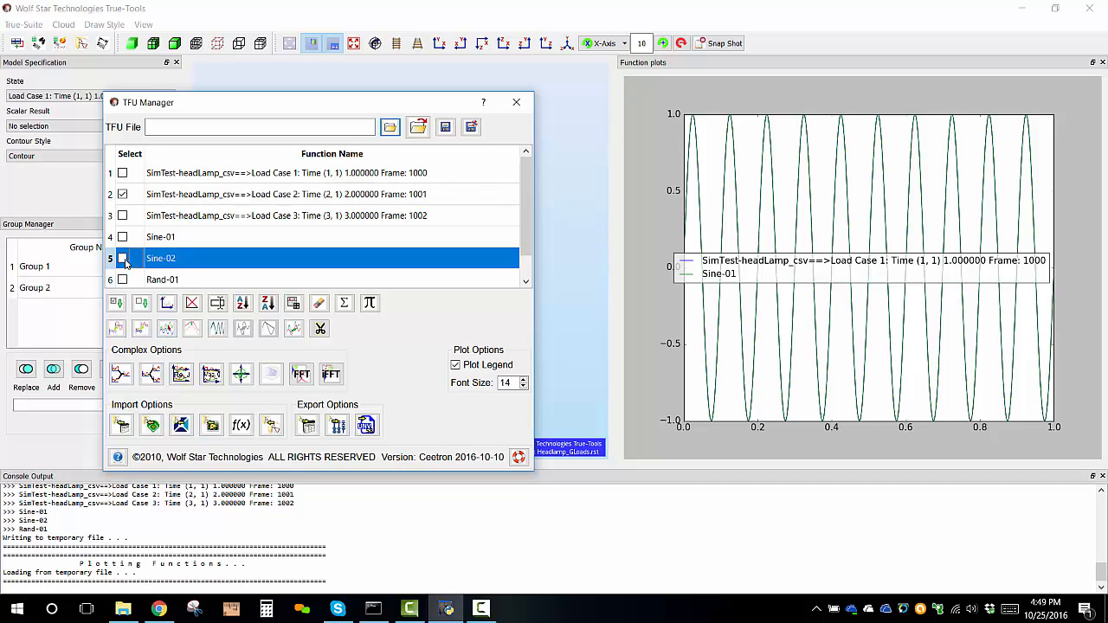
{"action": "left_click", "coordinate": [167, 304]}
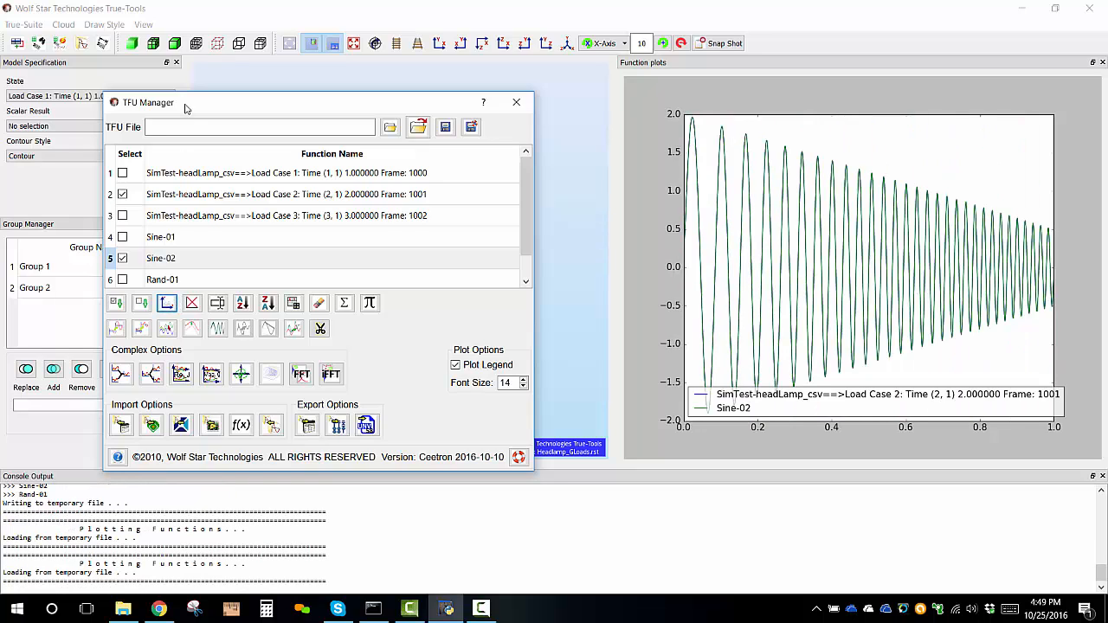
- Plot the Load Case 3 function together with Rand-01, leaving out Load Case 2 and Sine-02
{"action": "left_click", "coordinate": [122, 194]}
{"action": "left_click", "coordinate": [124, 257]}
{"action": "left_click", "coordinate": [124, 258]}
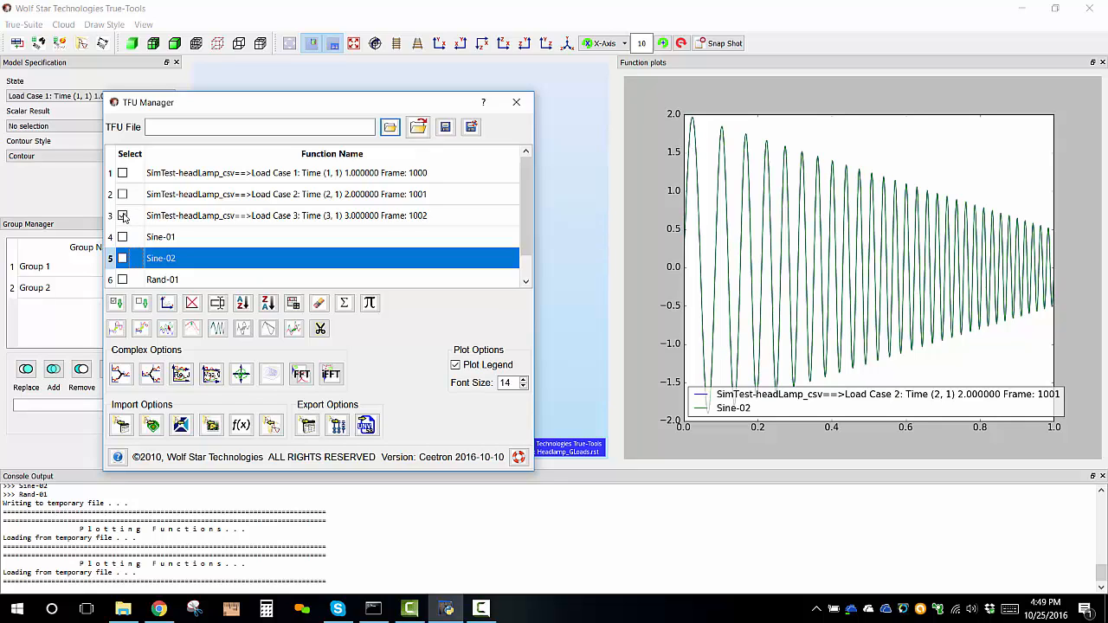
{"action": "left_click", "coordinate": [123, 279]}
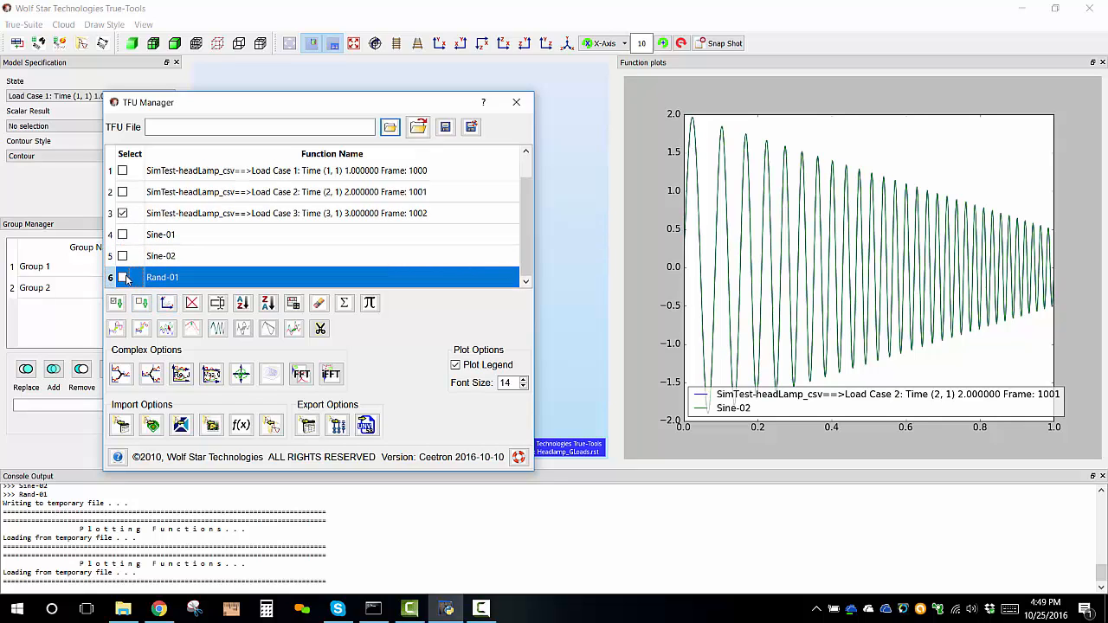
{"action": "left_click", "coordinate": [167, 302]}
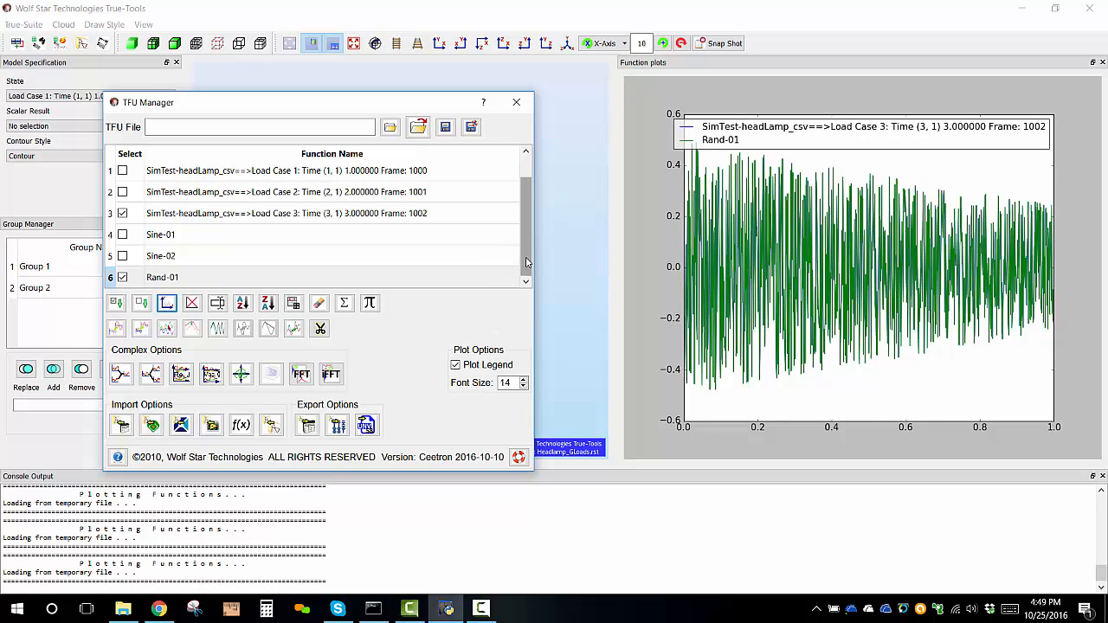
- Close the TFU Manager
{"action": "left_click", "coordinate": [518, 107]}
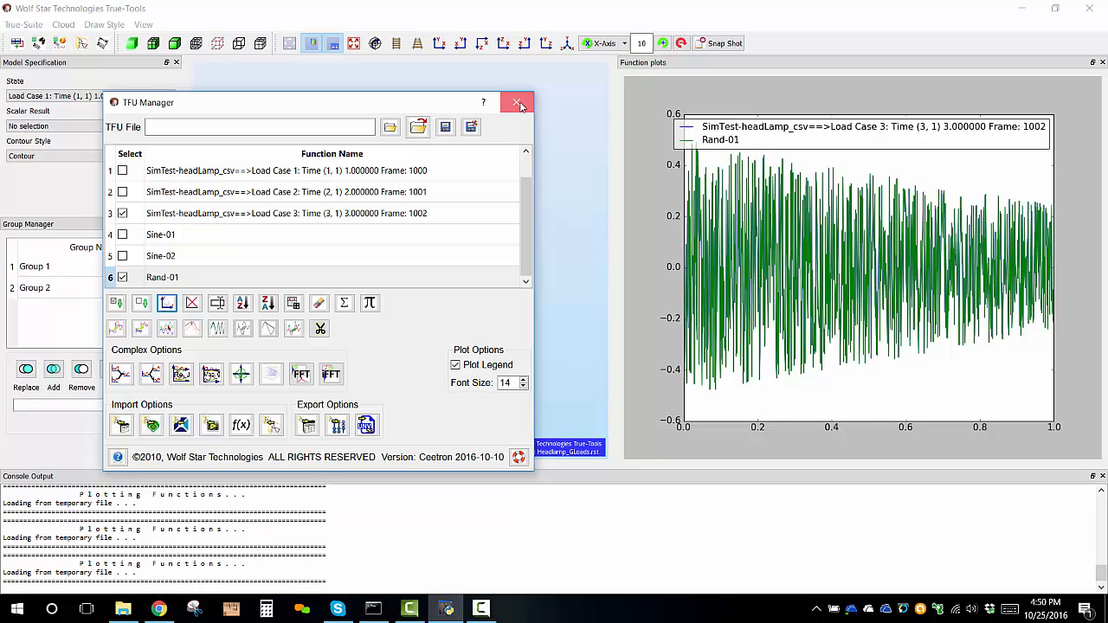
{"action": "left_click", "coordinate": [517, 103]}
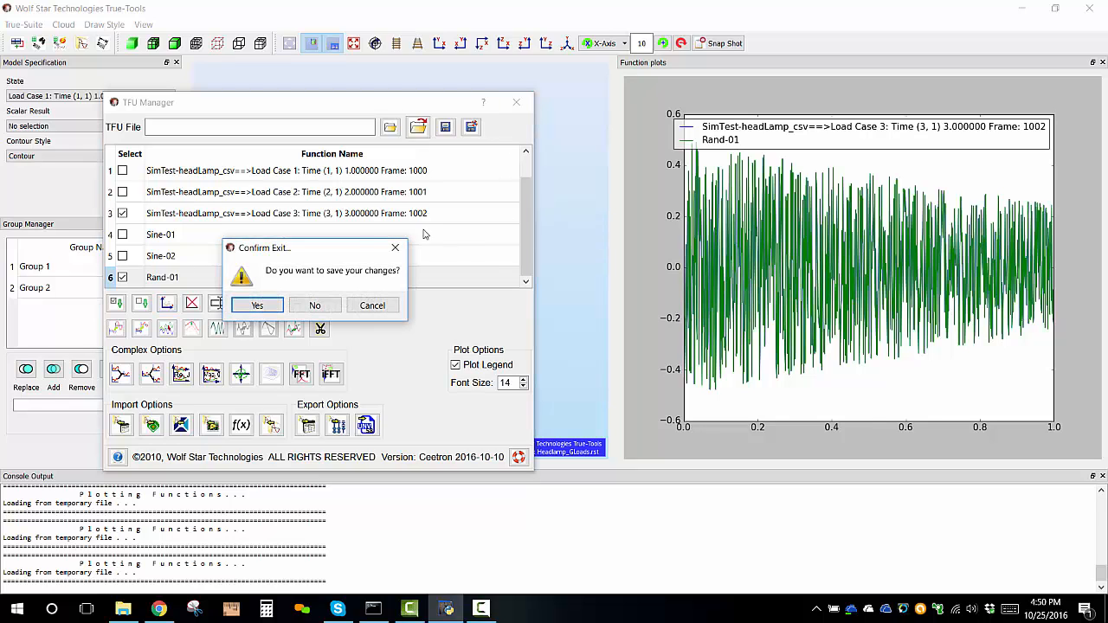